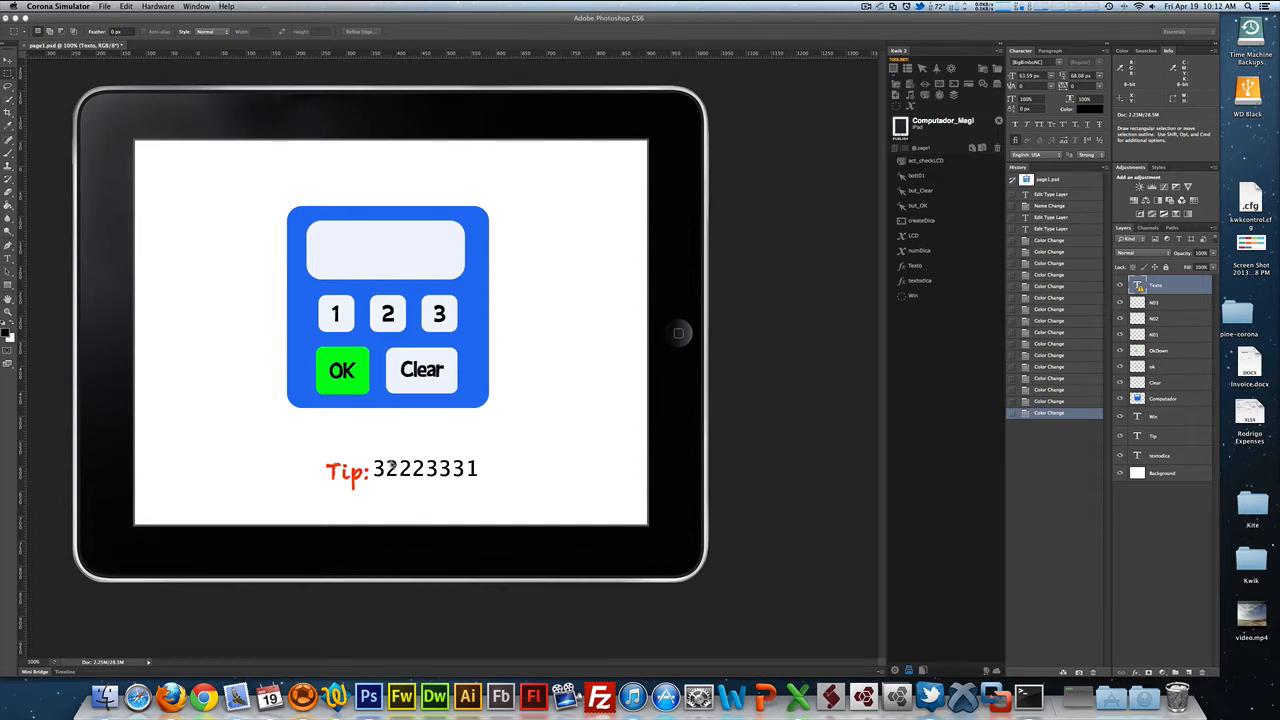
# - Test the simulated calculator by entering 12321321 with its number buttons and clearing its display
pyautogui.click(340, 316)
pyautogui.click(388, 314)
pyautogui.click(438, 314)
pyautogui.click(388, 316)
pyautogui.click(345, 316)
pyautogui.click(439, 314)
pyautogui.click(388, 314)
pyautogui.click(336, 316)
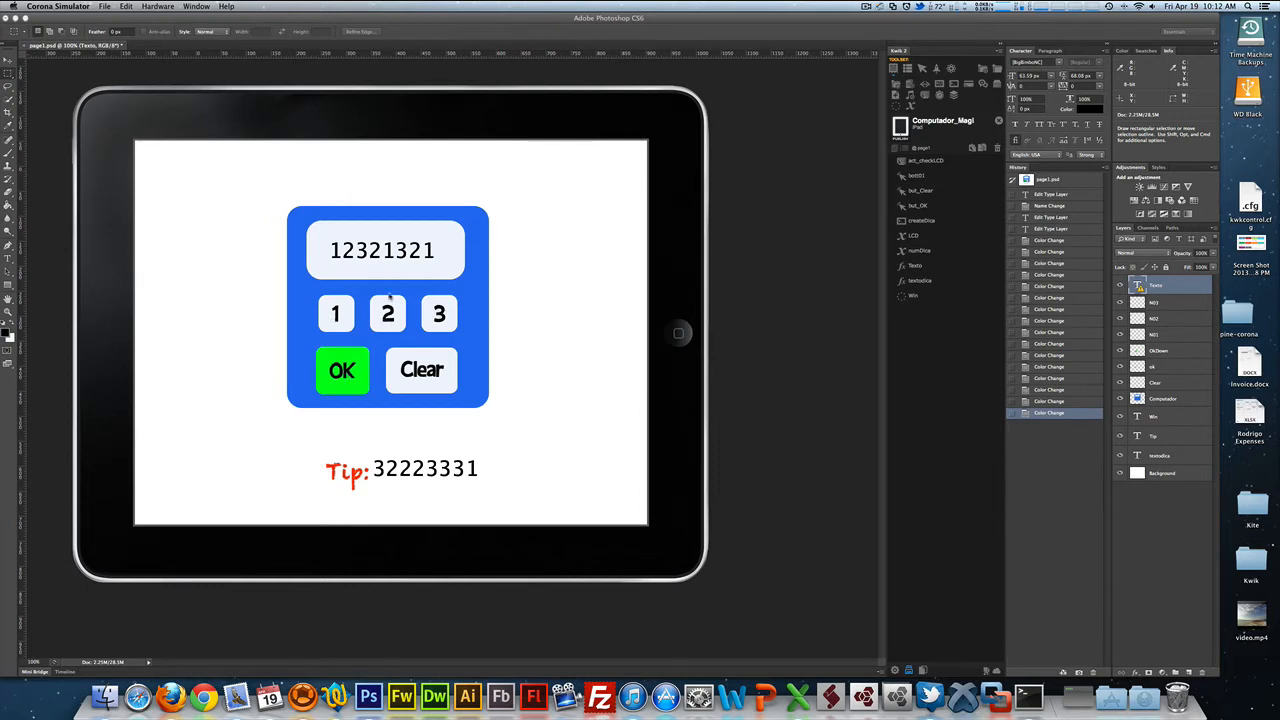
pyautogui.click(424, 372)
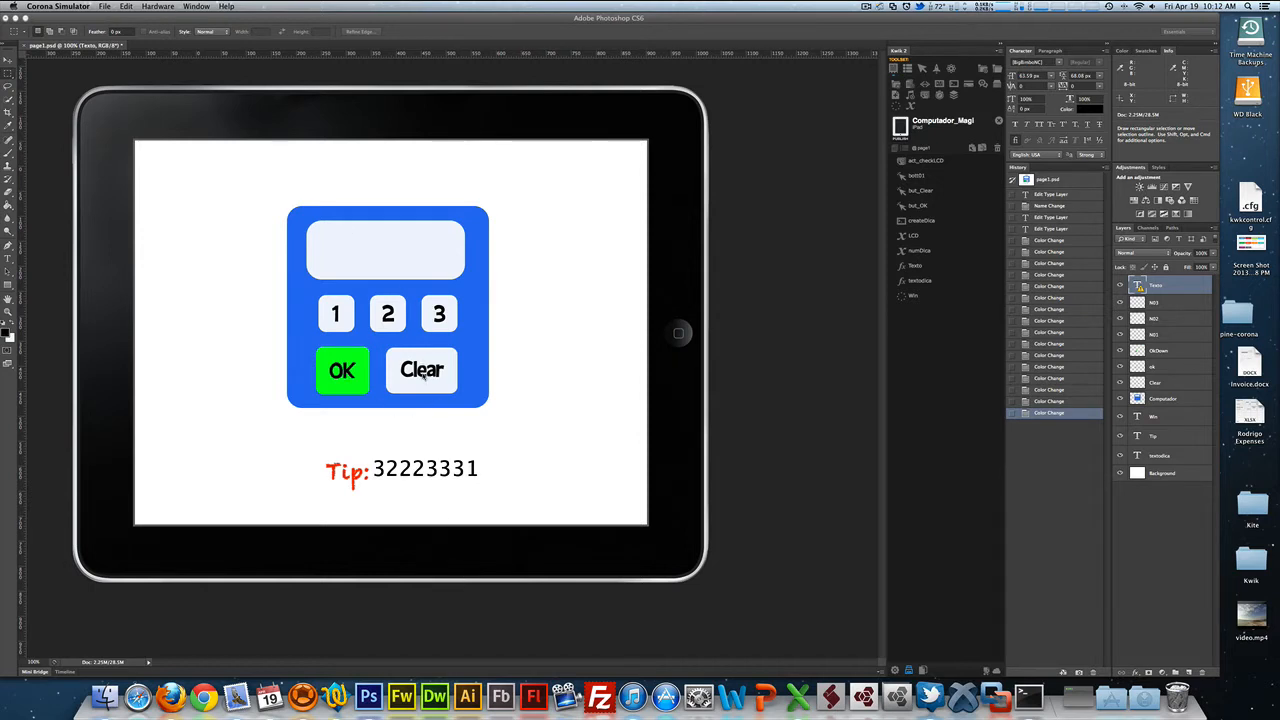
# - Enter the tip number 32223331 on the simulated calculator and submit it with OK
pyautogui.click(441, 316)
pyautogui.click(389, 315)
pyautogui.click(389, 315)
pyautogui.click(389, 315)
pyautogui.click(441, 315)
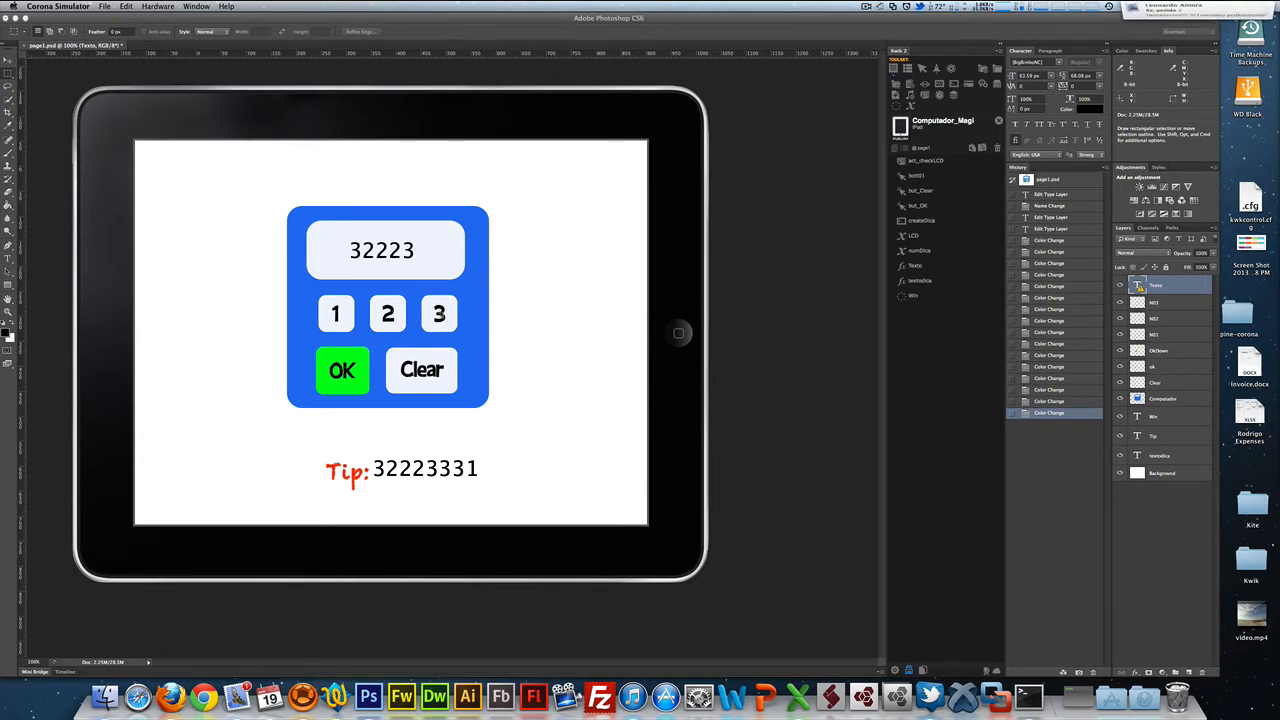
pyautogui.click(441, 315)
pyautogui.click(441, 315)
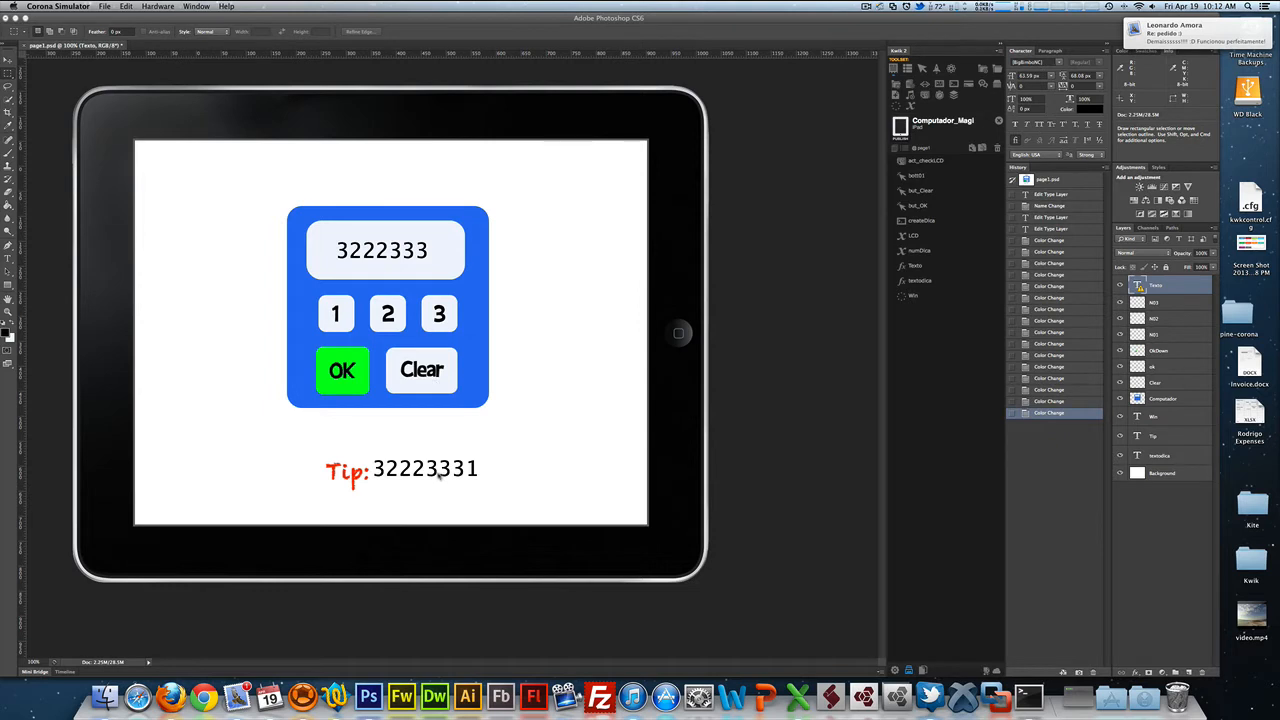
pyautogui.click(336, 313)
pyautogui.click(344, 389)
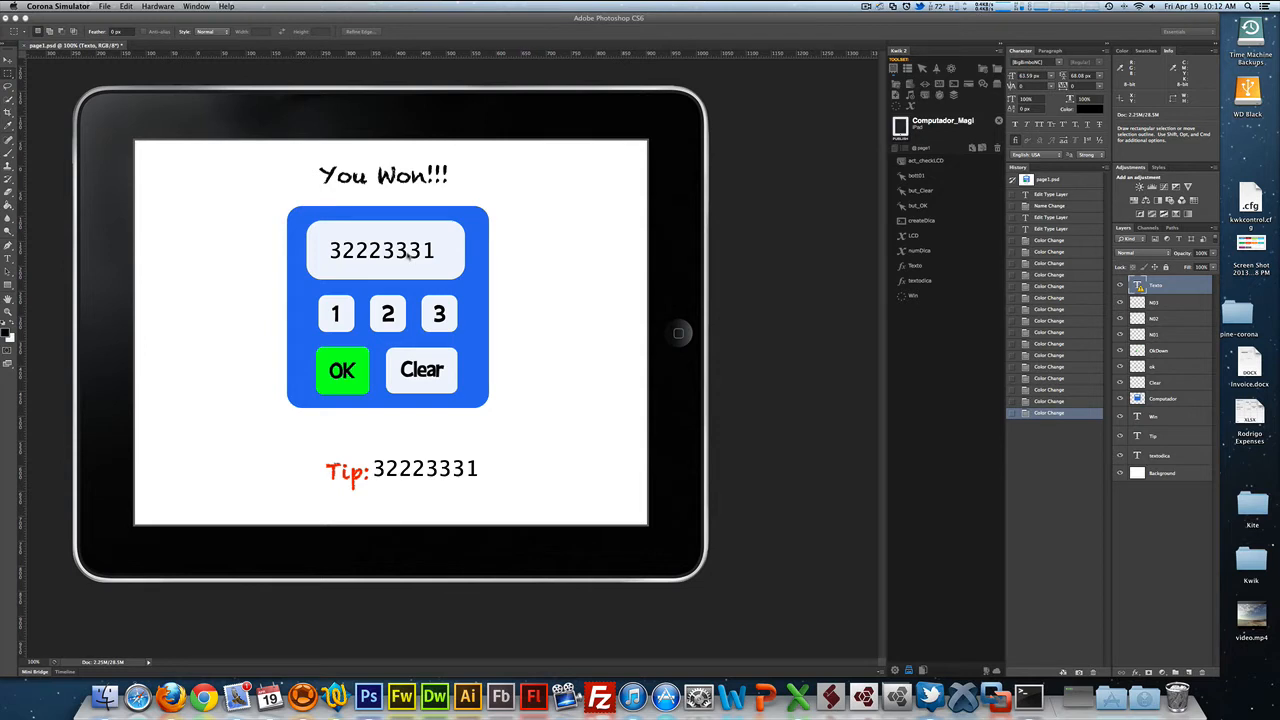
# - Switch to Photoshop and identify the Tip and textodica text layers by toggling their visibility off and on
pyautogui.click(736, 198)
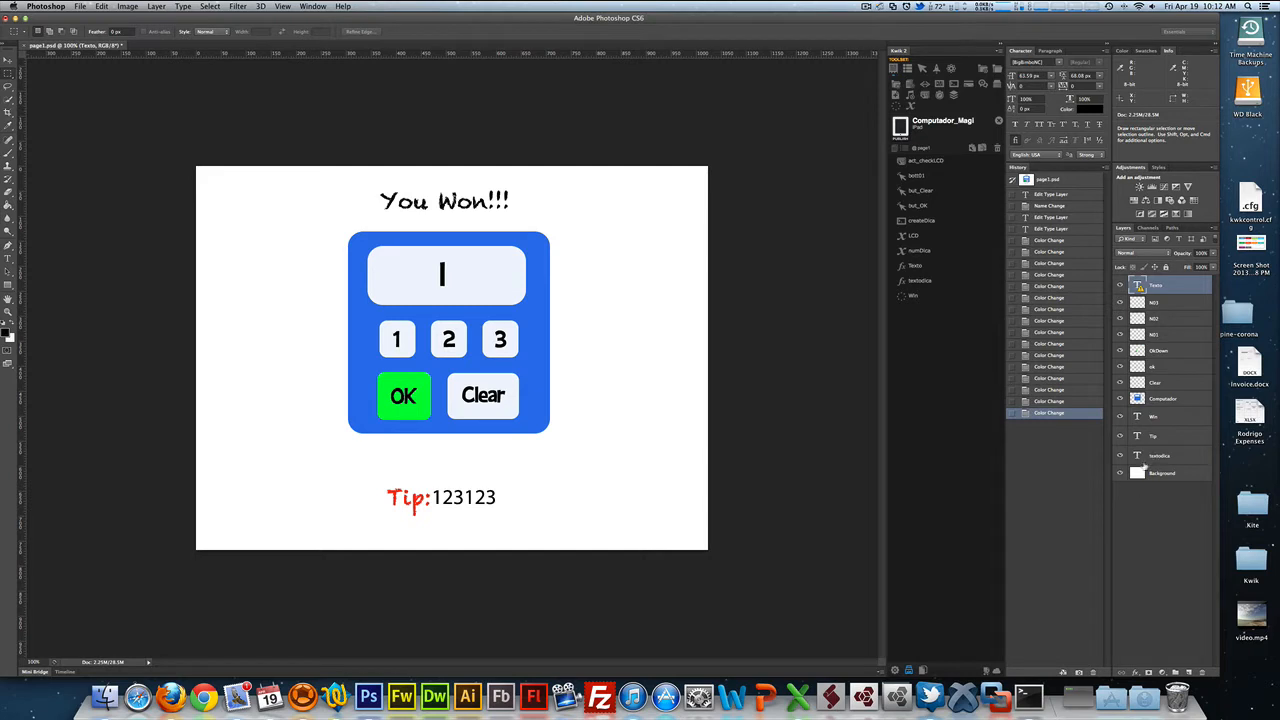
pyautogui.click(1157, 439)
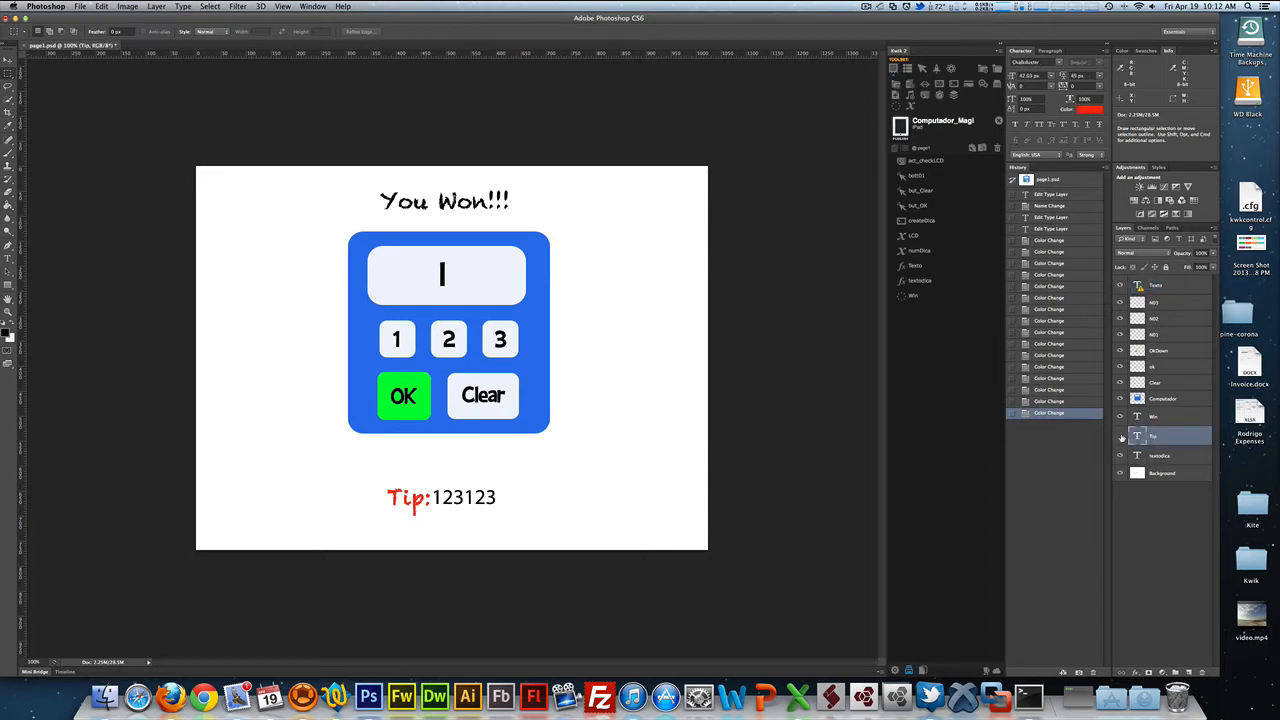
pyautogui.click(1120, 437)
pyautogui.click(1121, 437)
pyautogui.click(1121, 456)
pyautogui.click(1121, 457)
pyautogui.click(1168, 459)
pyautogui.click(1158, 419)
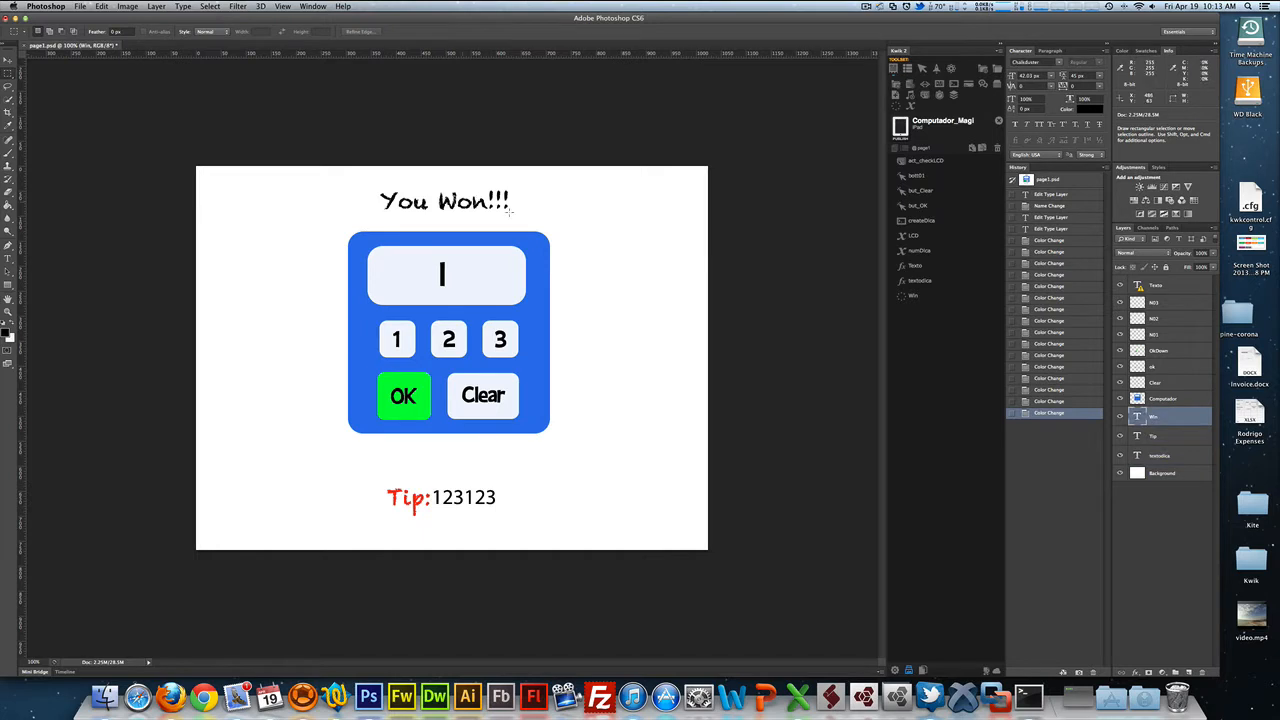
# - Identify the Win, Computador, Clear and OkDown layers by hiding and showing each one in turn
pyautogui.click(1120, 418)
pyautogui.click(1120, 418)
pyautogui.click(1120, 399)
pyautogui.click(1120, 399)
pyautogui.click(1120, 383)
pyautogui.click(1120, 383)
pyautogui.click(1120, 351)
pyautogui.click(1120, 351)
pyautogui.click(1120, 351)
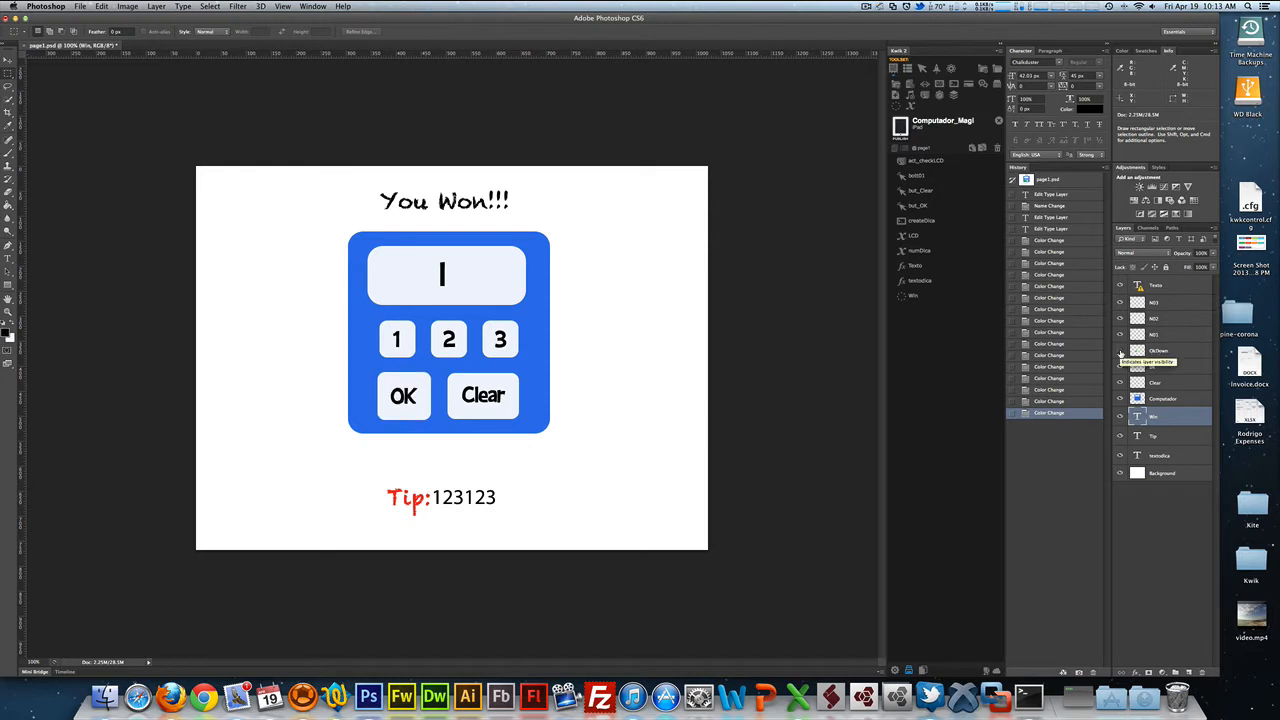
pyautogui.click(1120, 351)
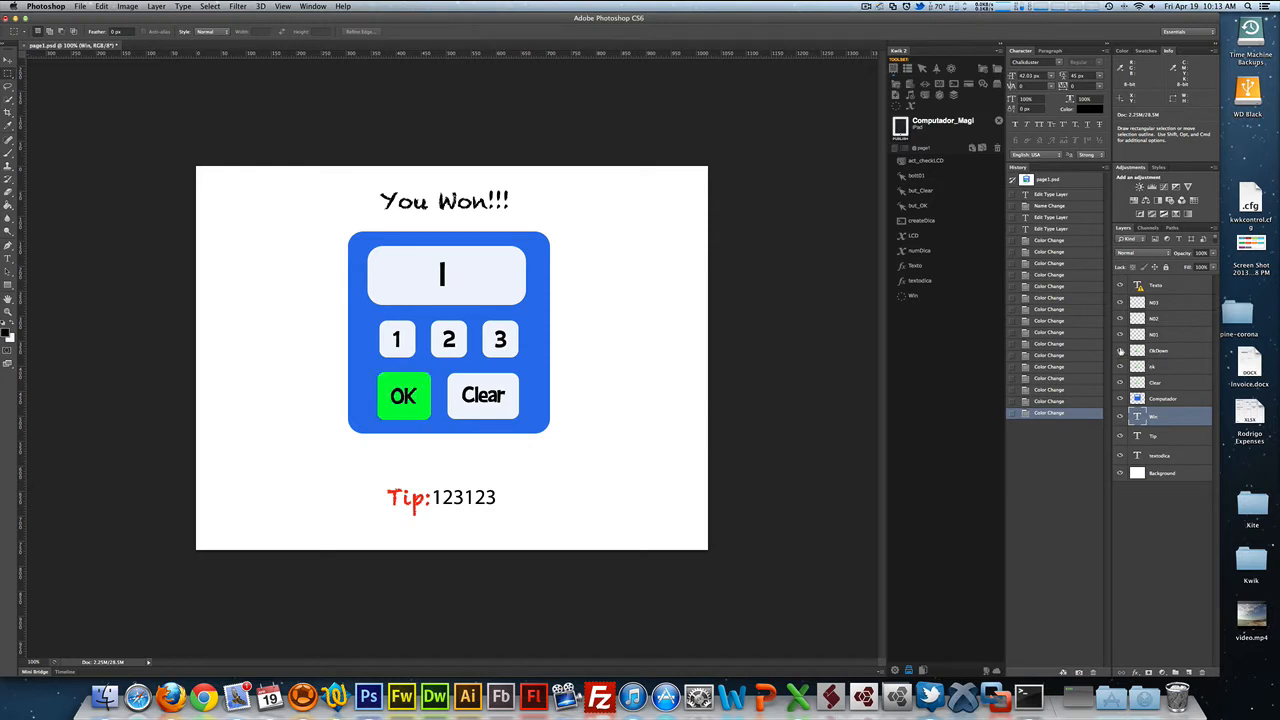
# - Identify the three number-button layers and the Texto display layer by hiding and showing each one
pyautogui.click(1120, 334)
pyautogui.click(1120, 334)
pyautogui.click(1120, 318)
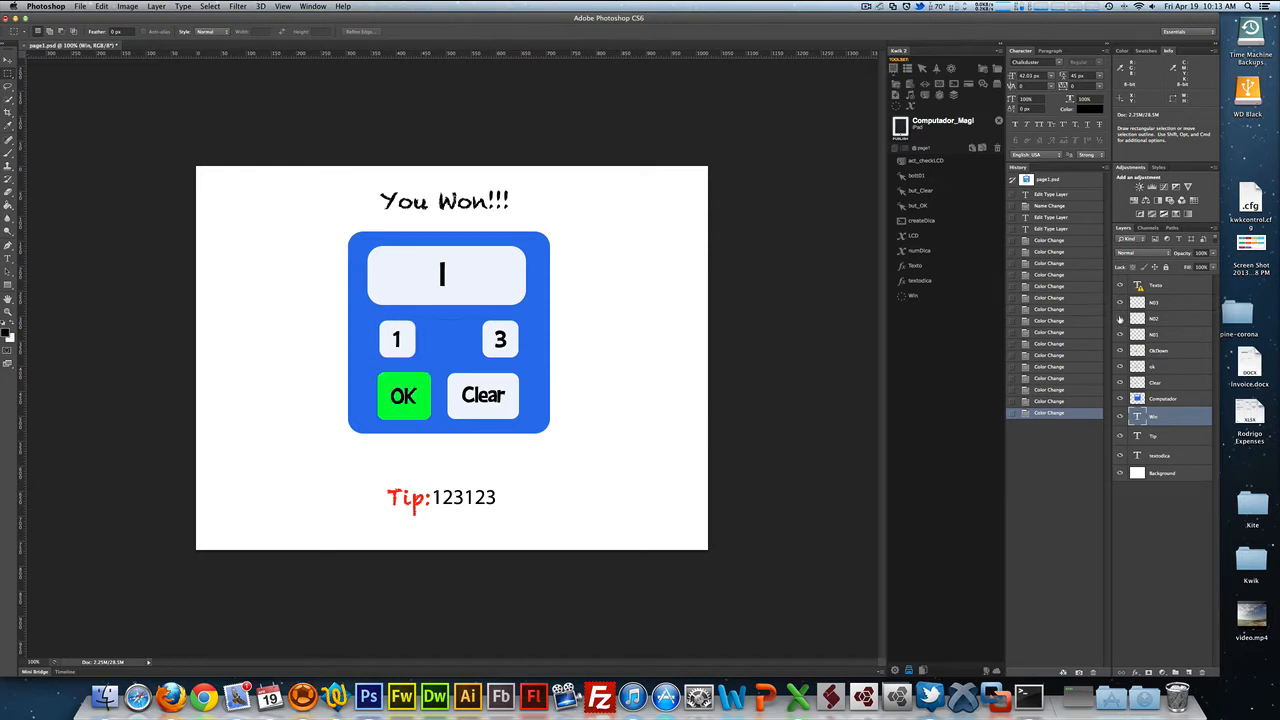
pyautogui.click(1120, 318)
pyautogui.click(1120, 302)
pyautogui.click(1120, 302)
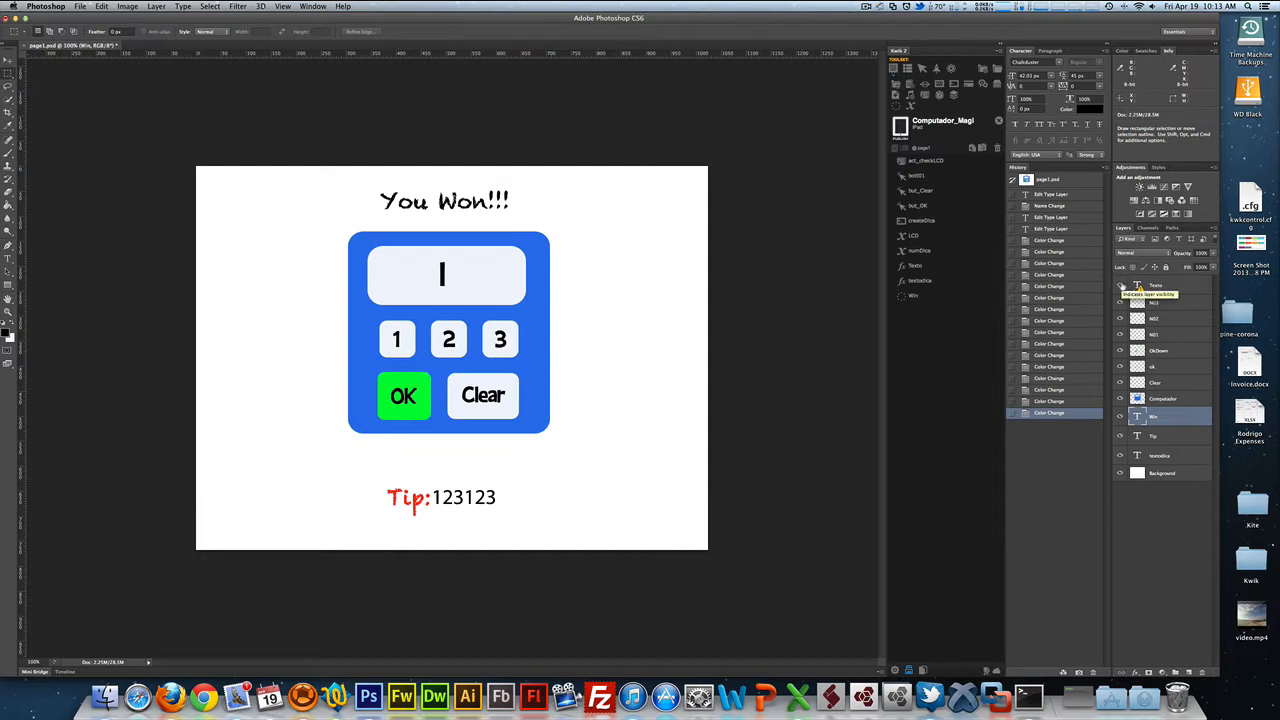
pyautogui.click(1120, 286)
pyautogui.click(1120, 286)
pyautogui.click(1120, 286)
pyautogui.click(1120, 286)
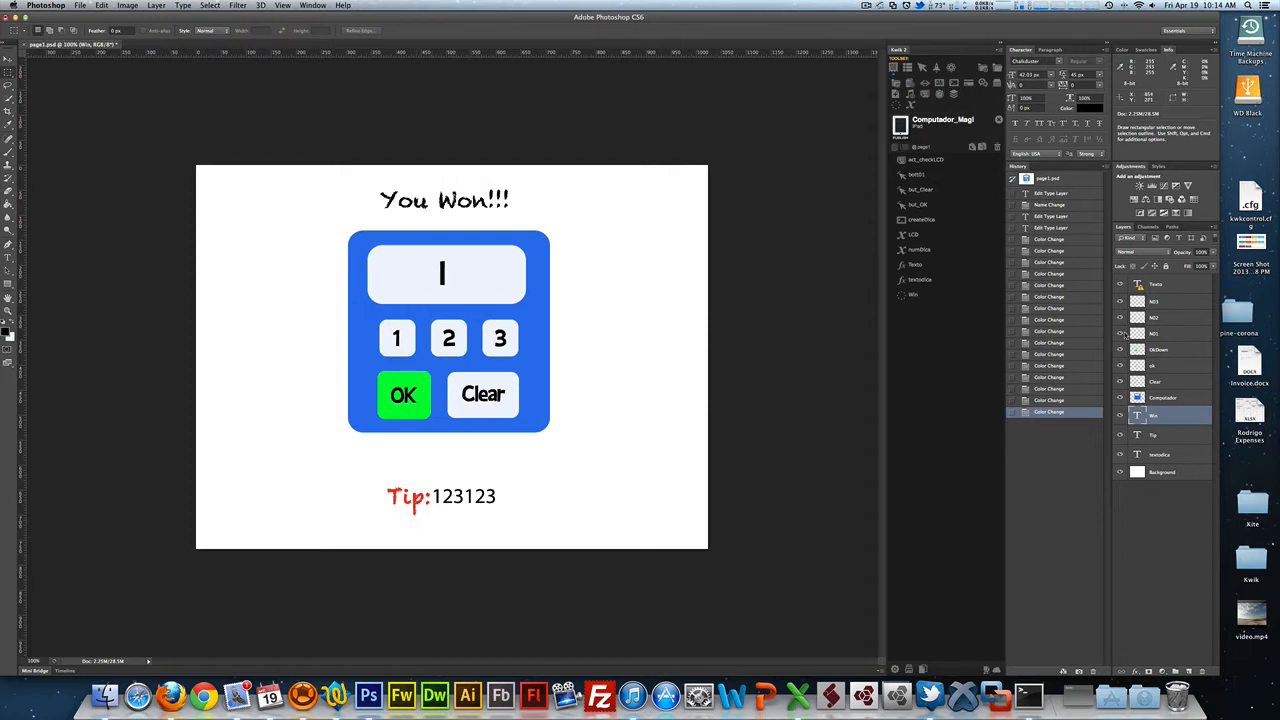
pyautogui.click(1166, 288)
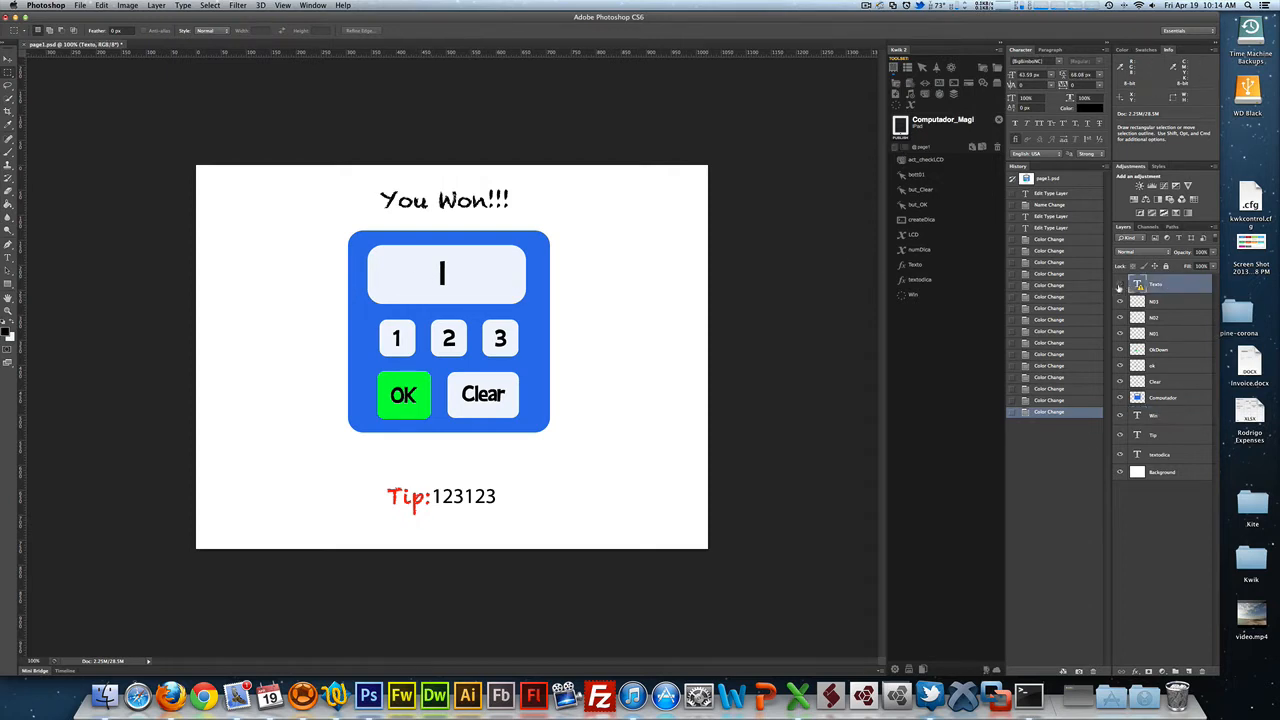
pyautogui.click(1119, 285)
pyautogui.click(1119, 285)
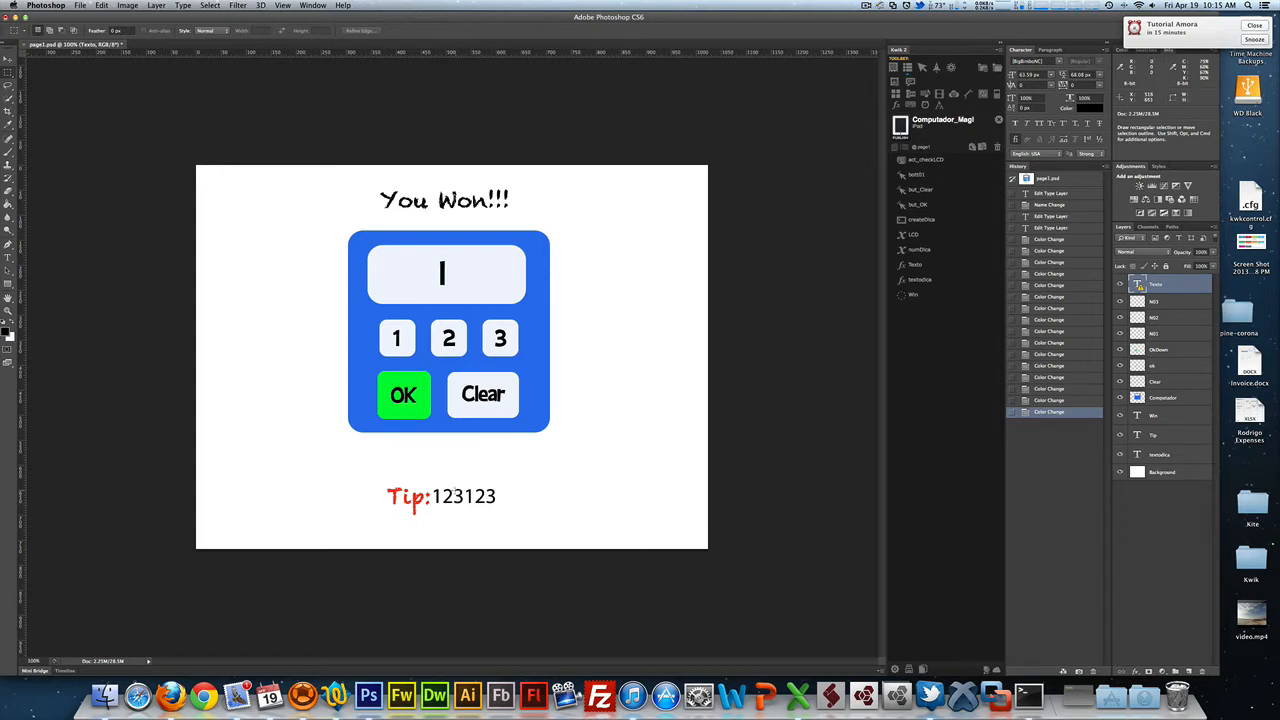
# - Set the value of the numDica variable to 0 and save it as a local Formula/Boolean variable
pyautogui.click(948, 264)
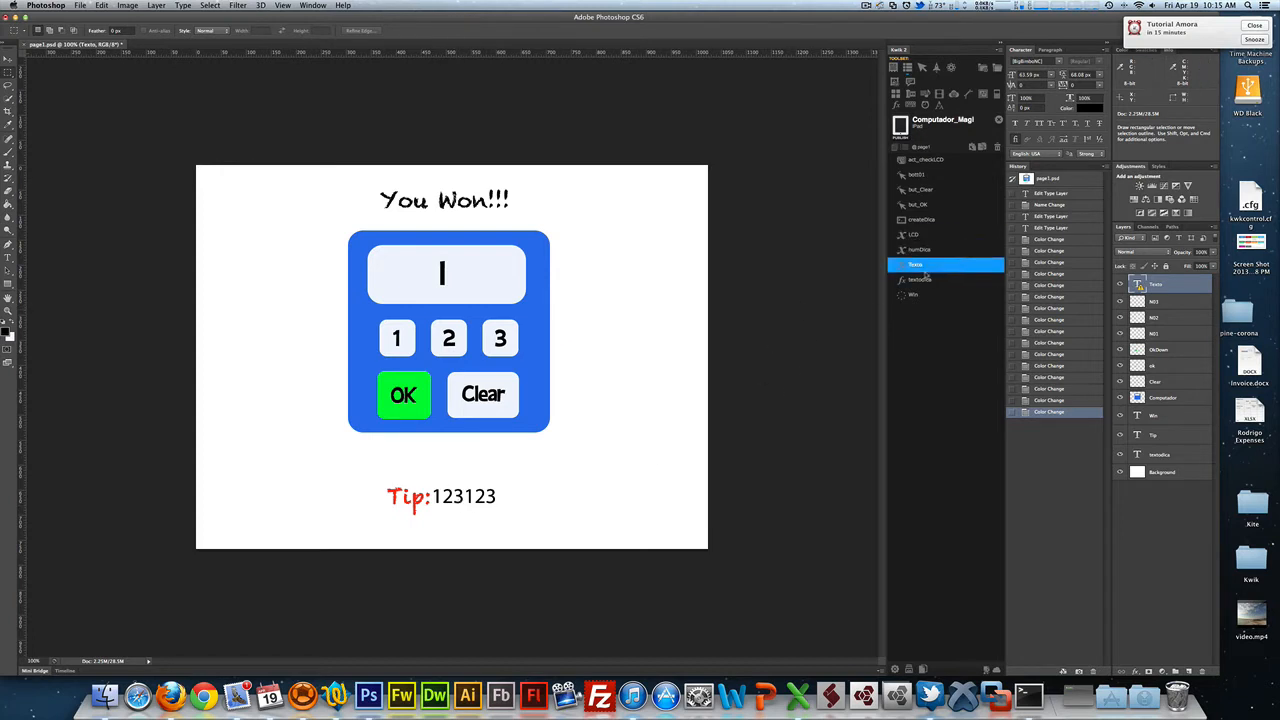
pyautogui.click(928, 250)
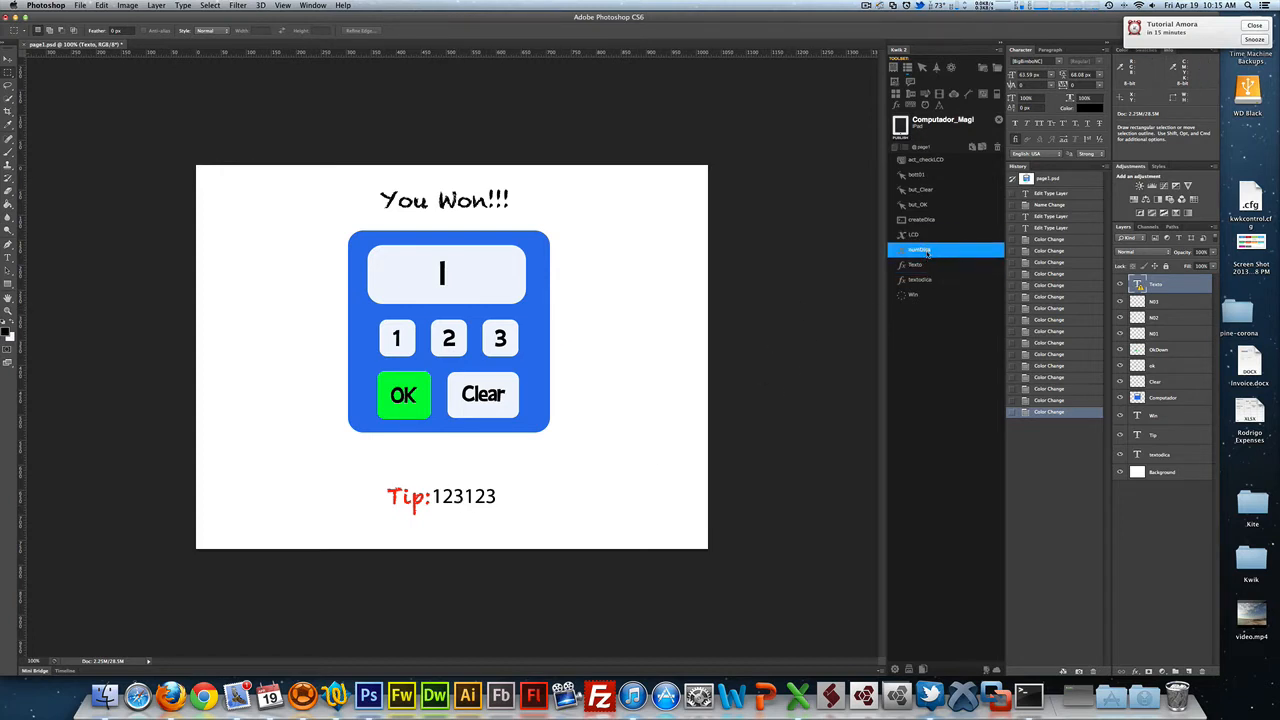
pyautogui.click(895, 68)
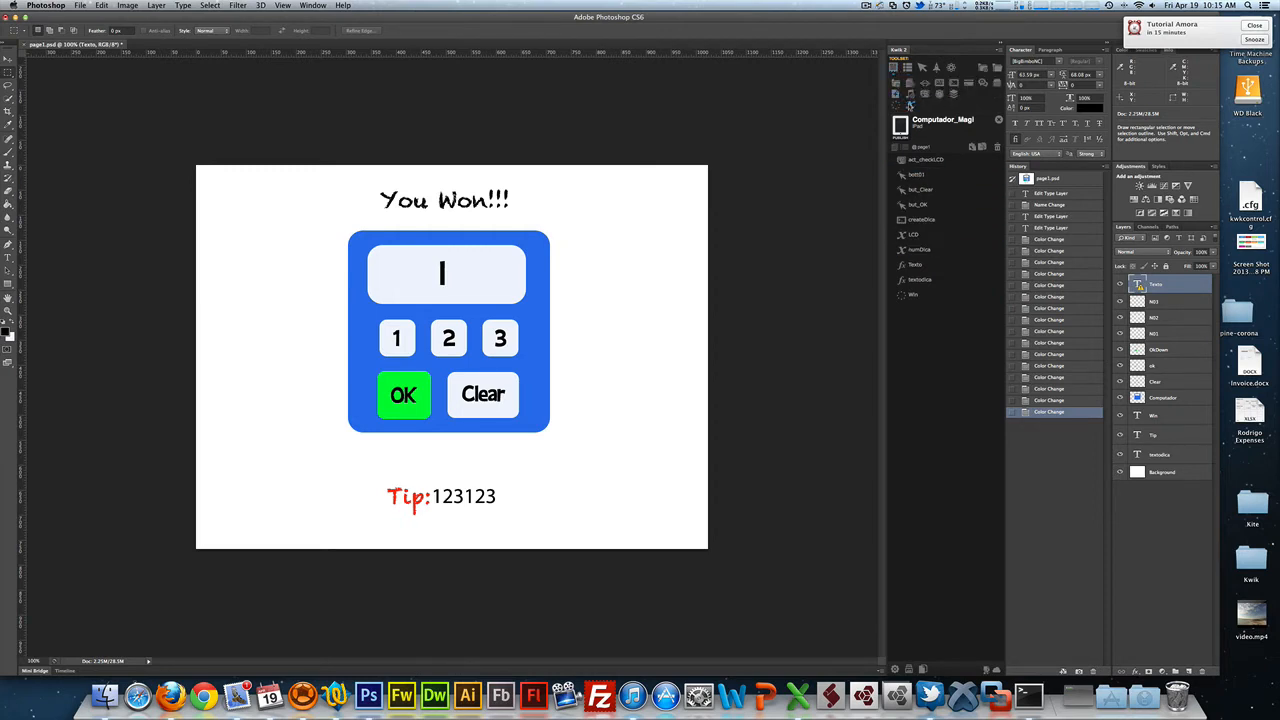
pyautogui.click(909, 106)
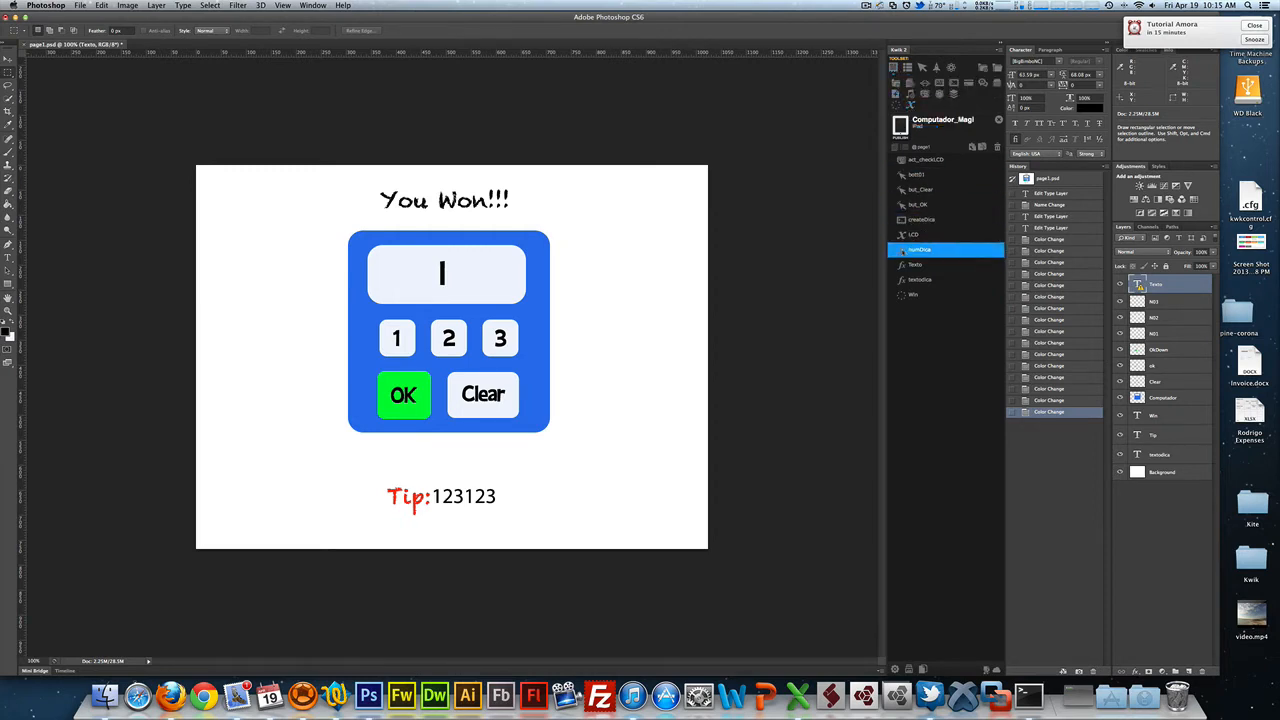
pyautogui.moveTo(683, 297); pyautogui.dragTo(719, 225)
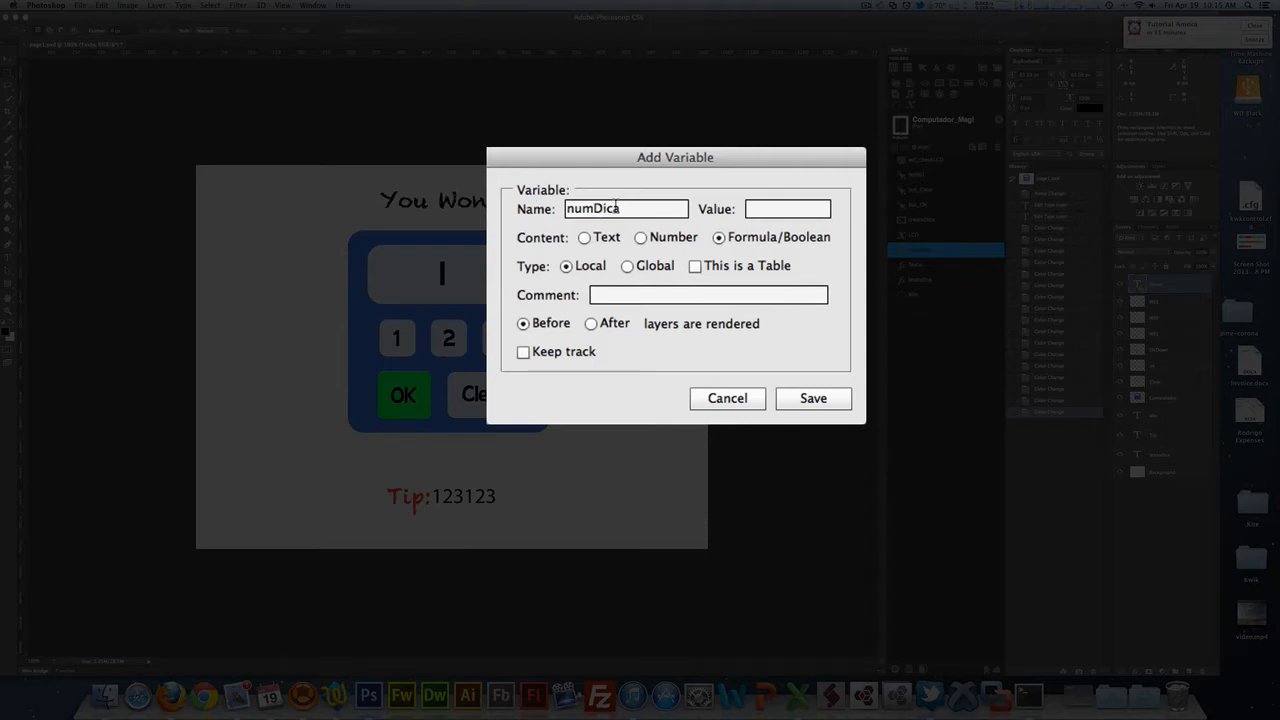
pyautogui.click(764, 212)
pyautogui.write('0')
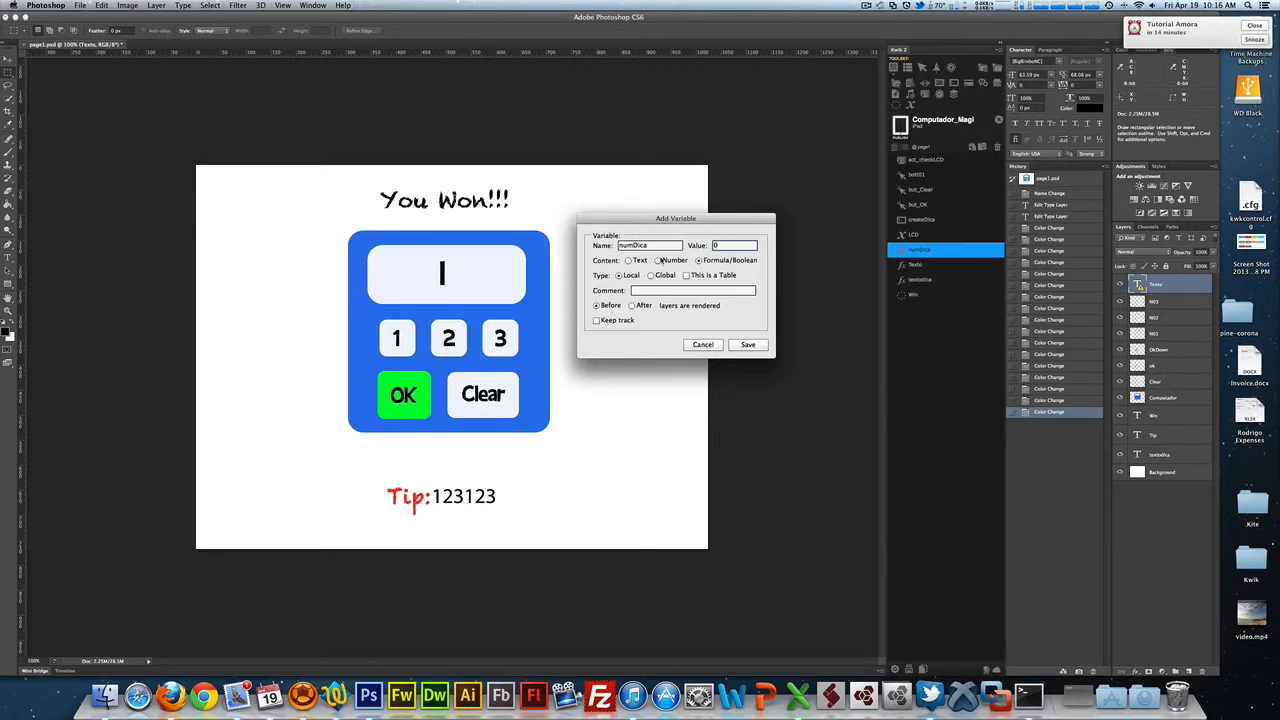
pyautogui.click(748, 344)
pyautogui.click(929, 298)
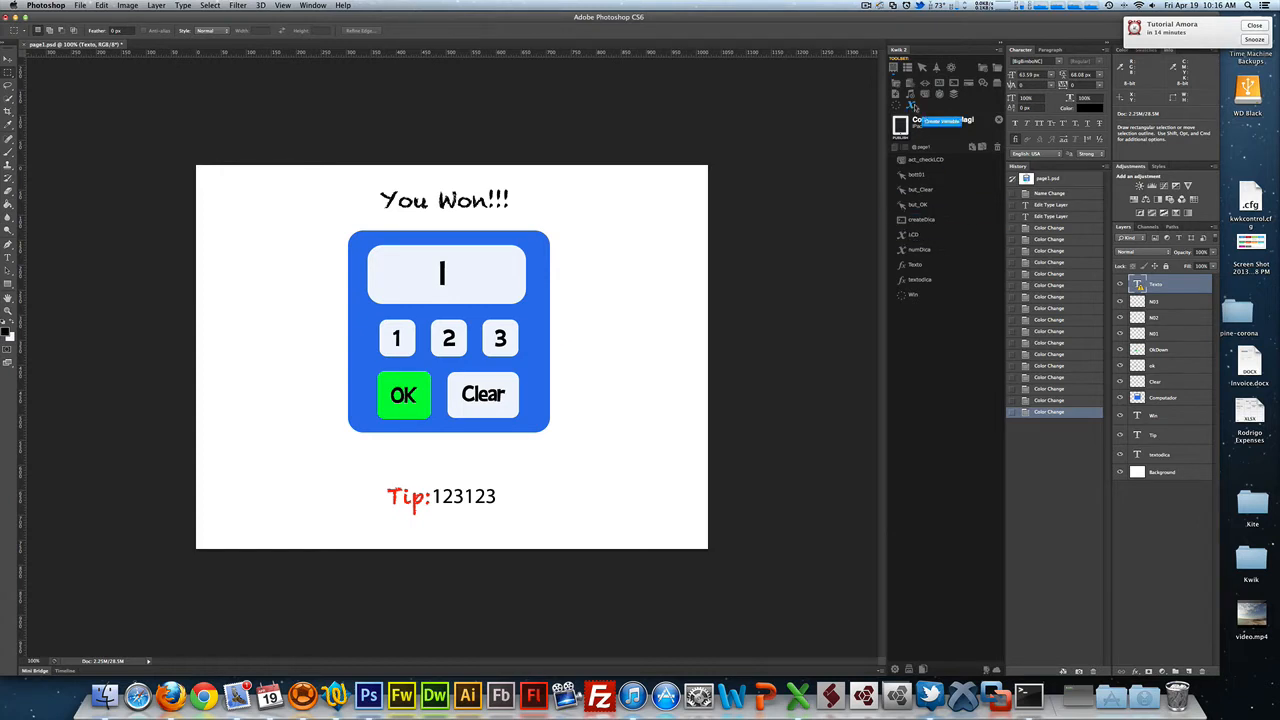
# - Save the LCD variable as a local Formula/Boolean variable with the empty string "" as its value
pyautogui.click(915, 108)
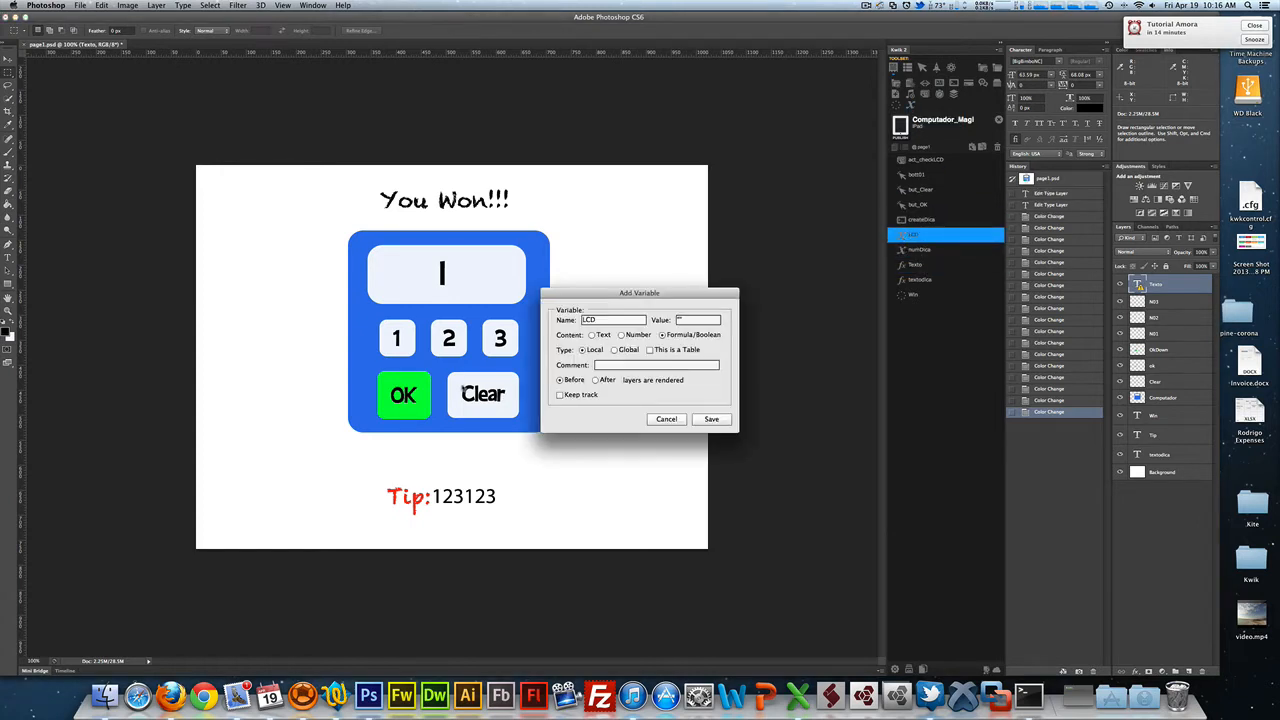
pyautogui.moveTo(652, 292); pyautogui.dragTo(694, 242)
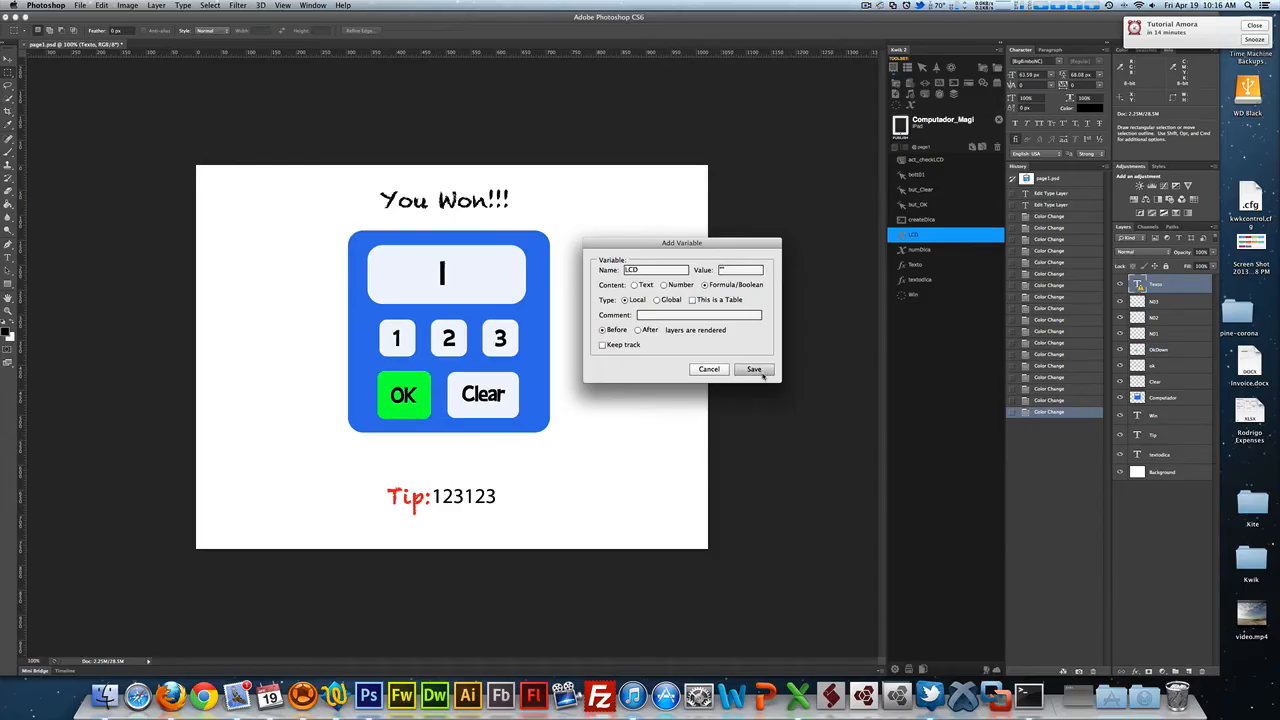
pyautogui.click(755, 370)
# - Create a Kwik hide element for the Win layer that holds the "You Won!!!" text
pyautogui.click(916, 265)
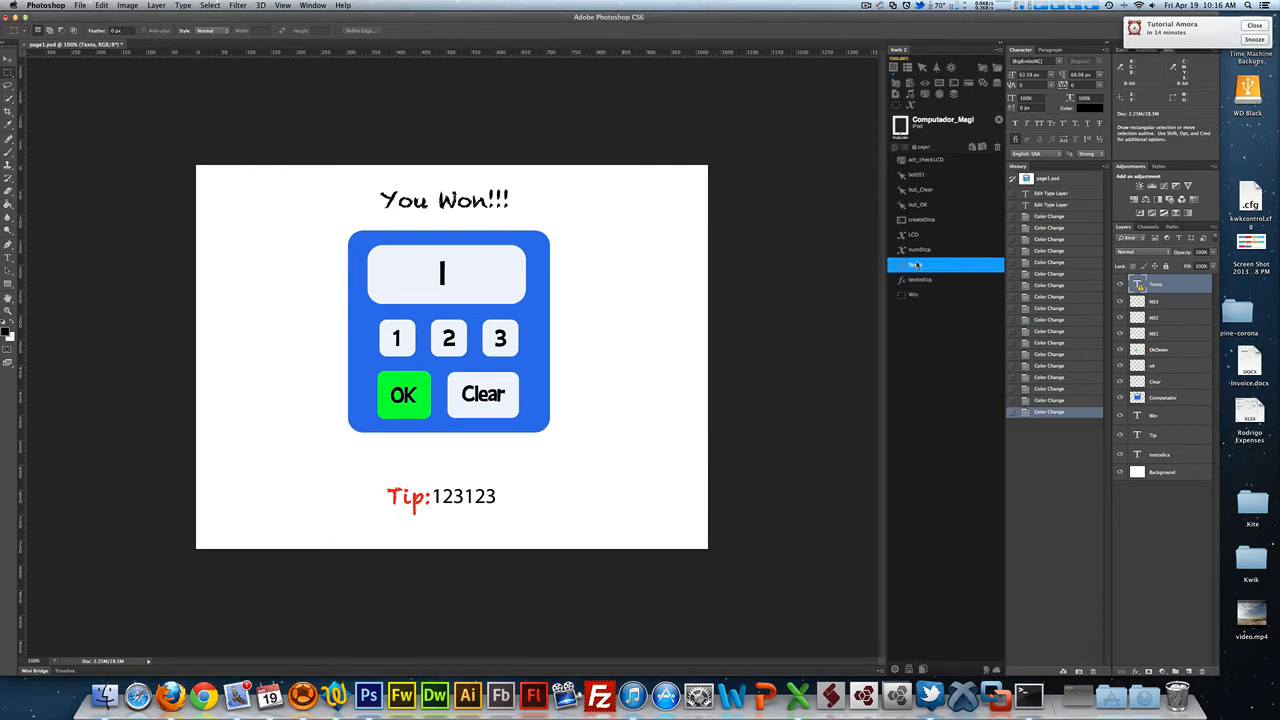
pyautogui.click(918, 295)
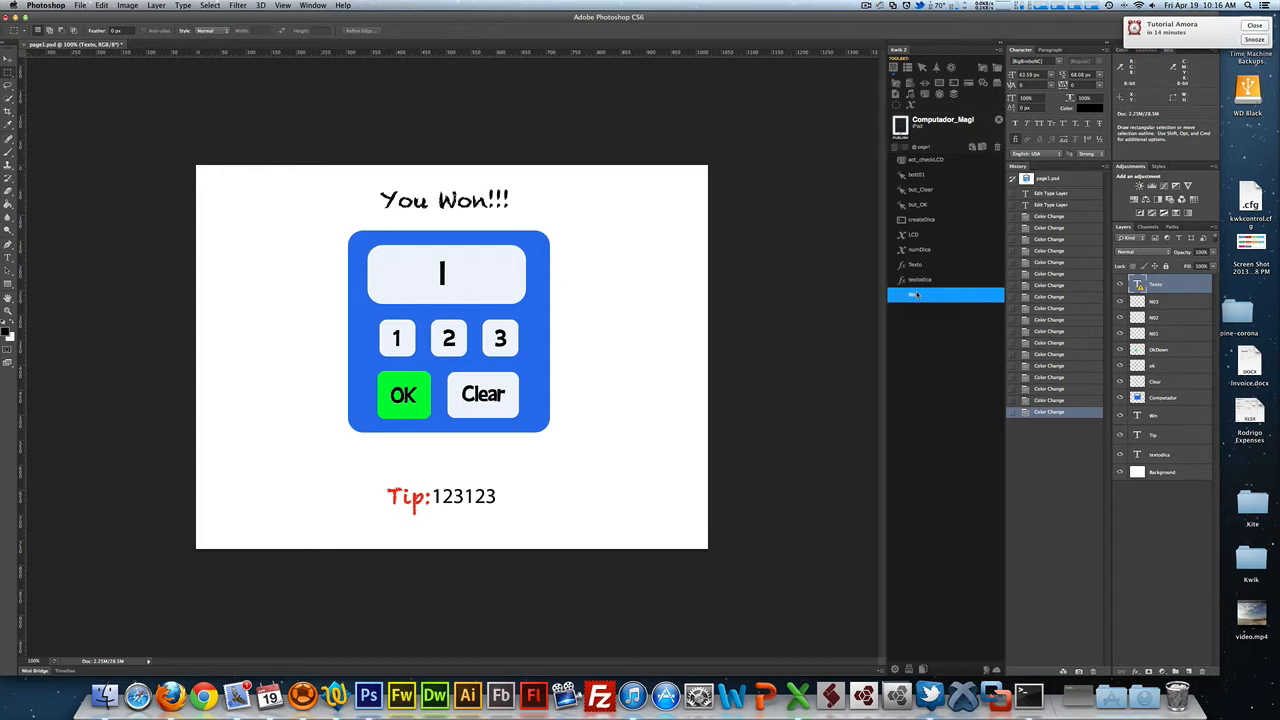
pyautogui.click(931, 335)
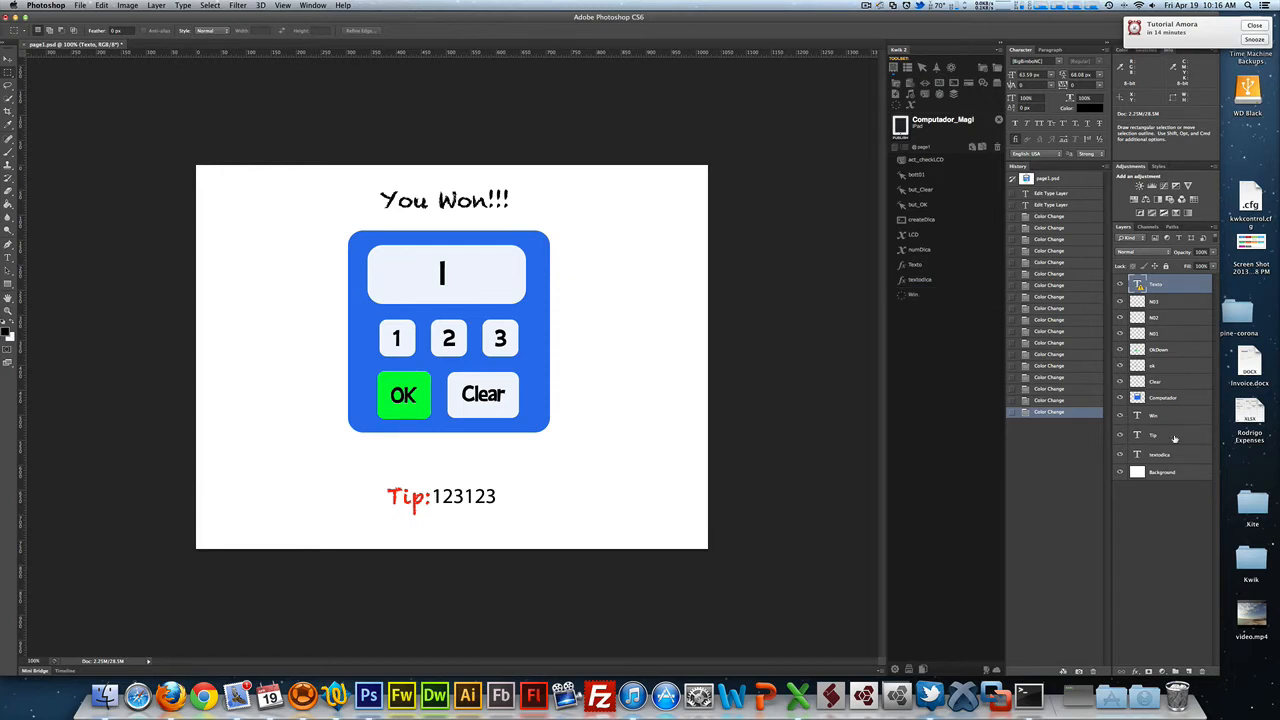
pyautogui.click(1162, 416)
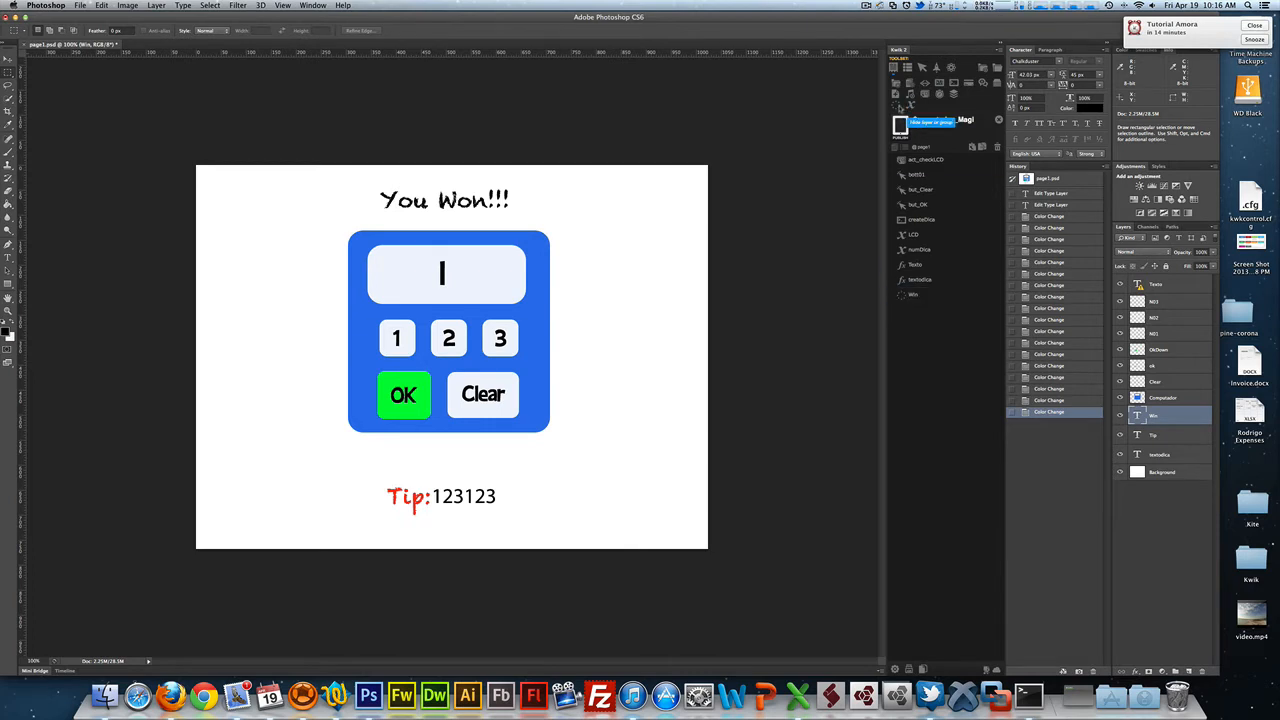
pyautogui.click(901, 112)
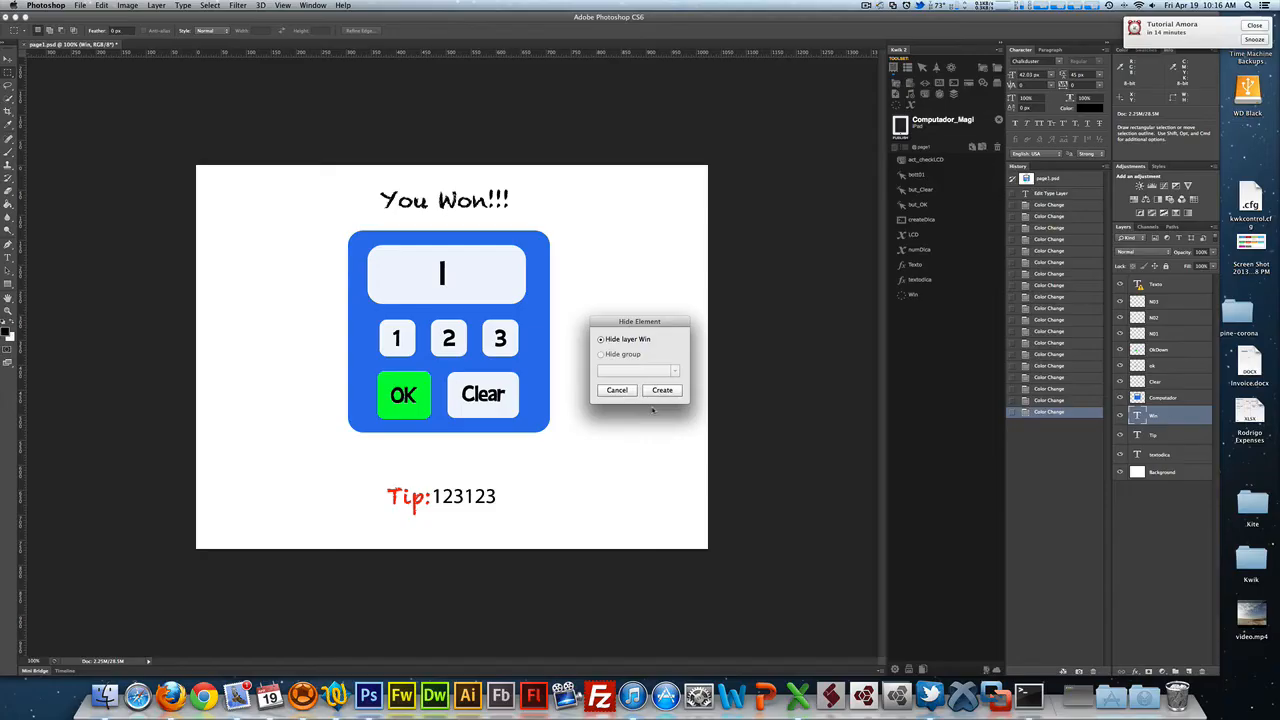
pyautogui.click(662, 394)
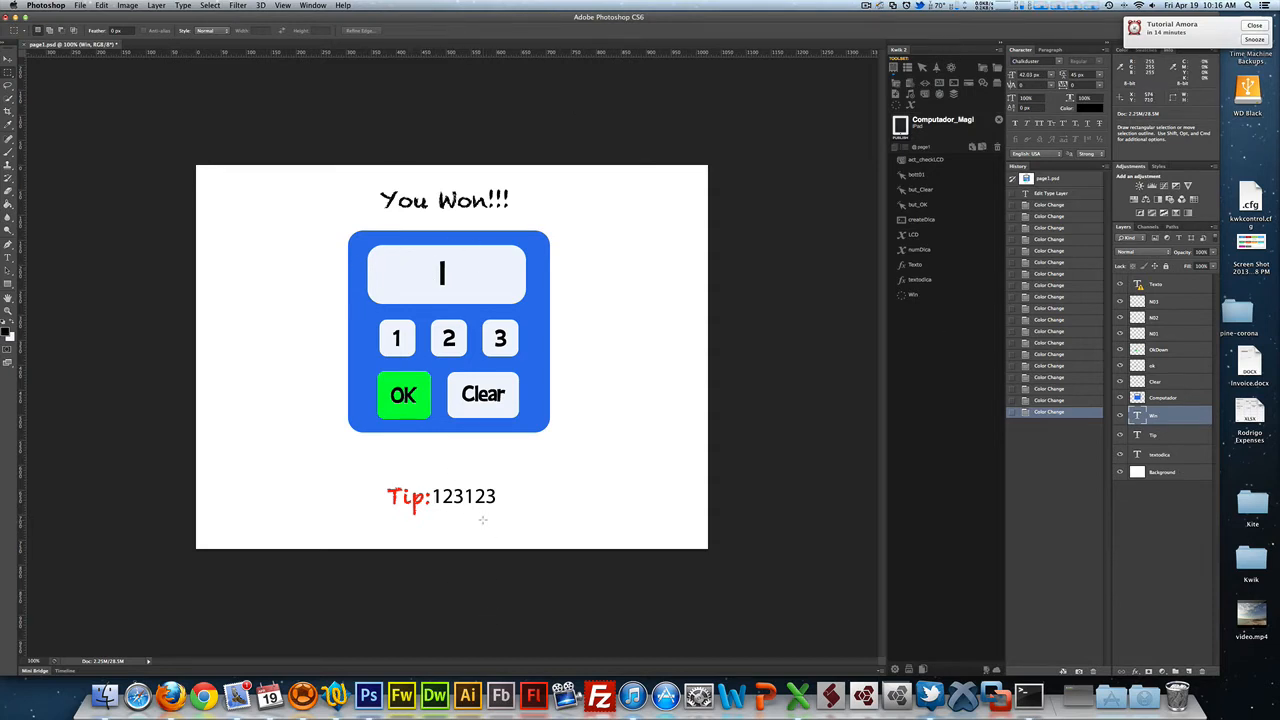
# - Create a dynamic text replacement for the textodica layer using variable numDica, the native system font and a 20 px offset
pyautogui.click(1164, 456)
pyautogui.click(1120, 456)
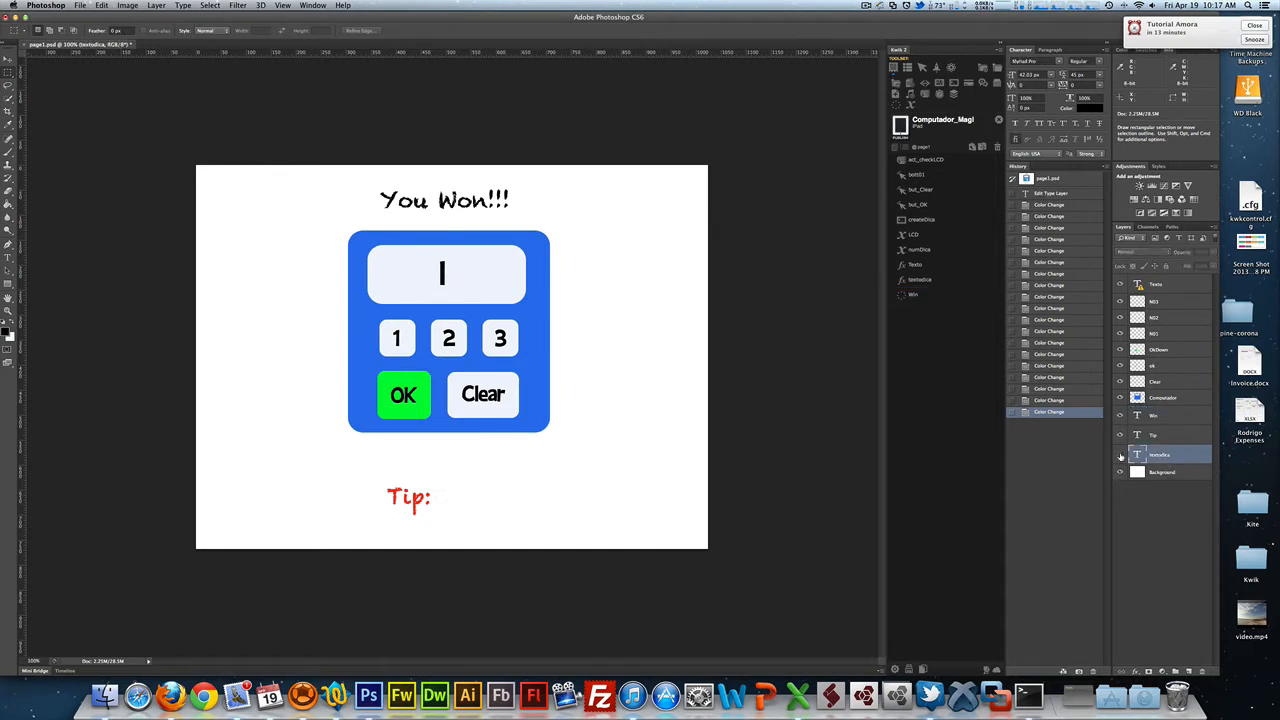
pyautogui.click(1120, 456)
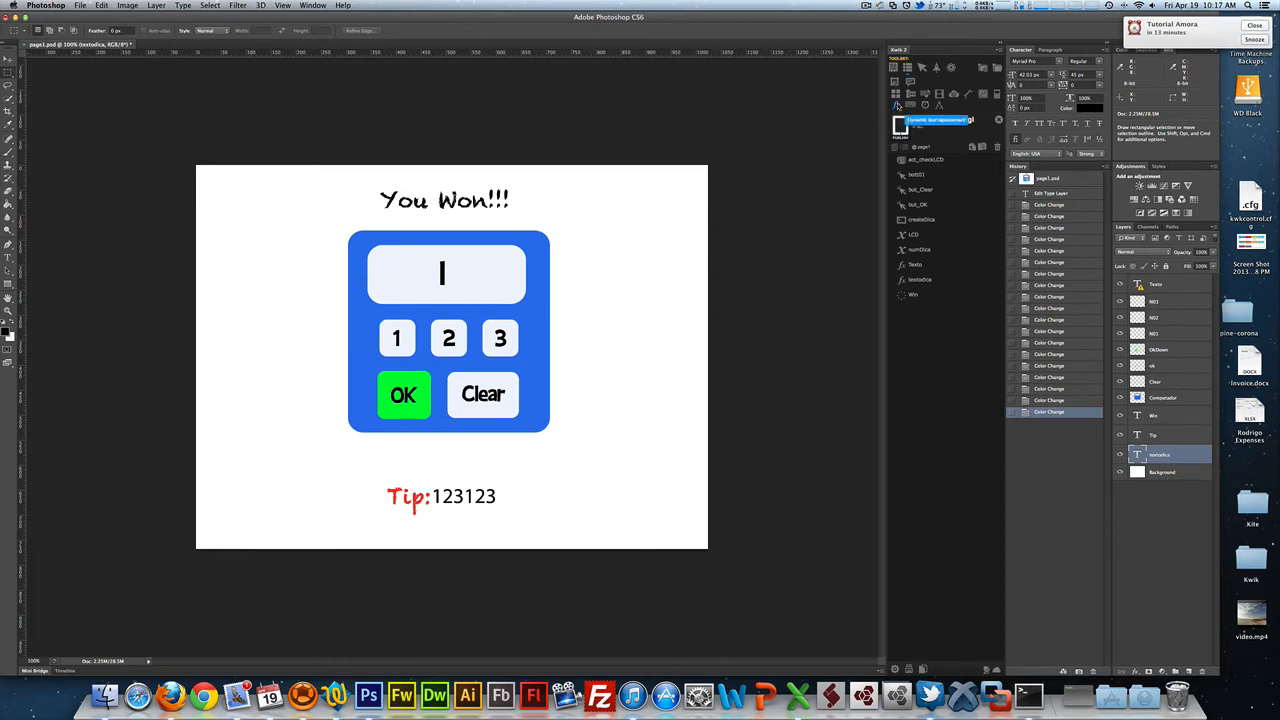
pyautogui.click(898, 105)
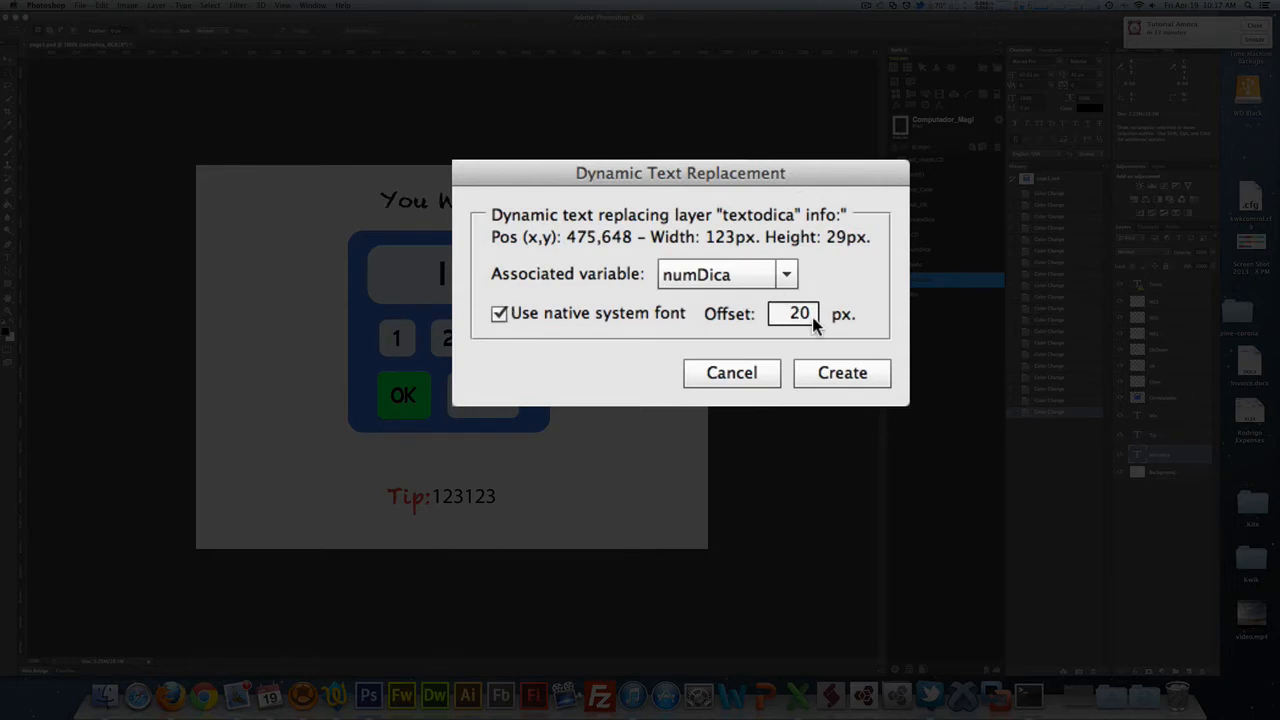
pyautogui.click(780, 275)
pyautogui.click(765, 284)
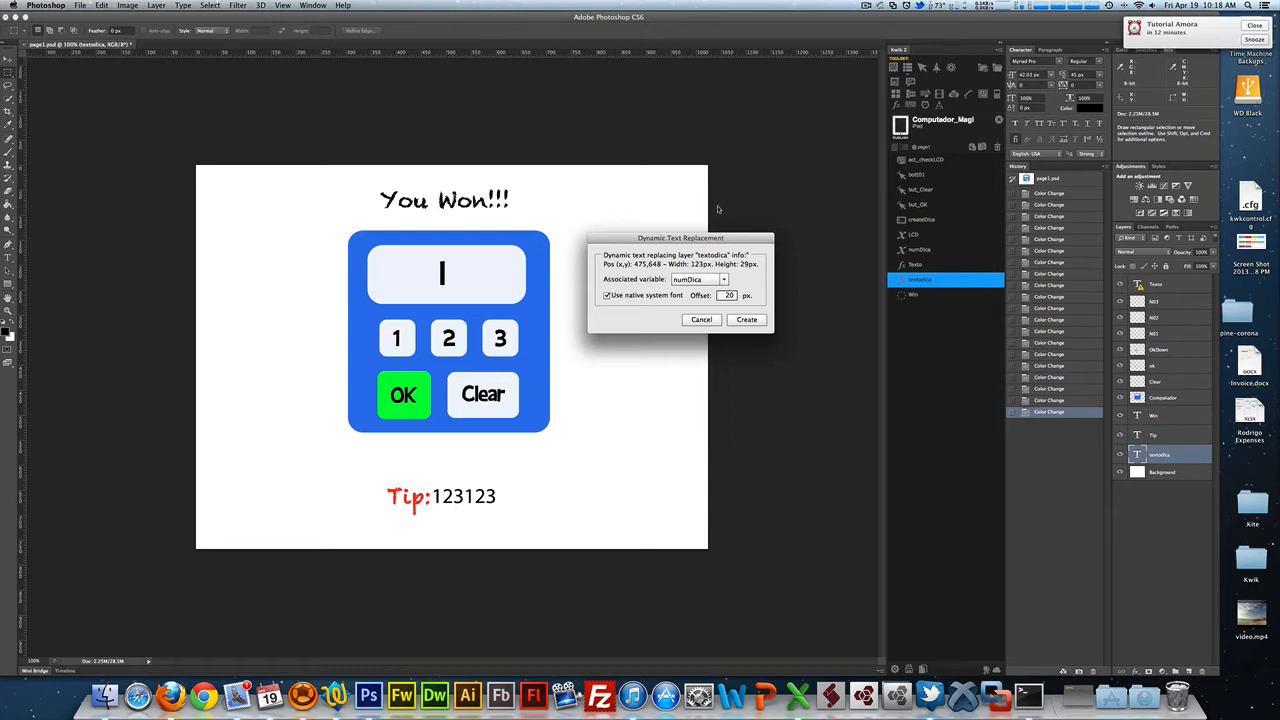
pyautogui.click(748, 320)
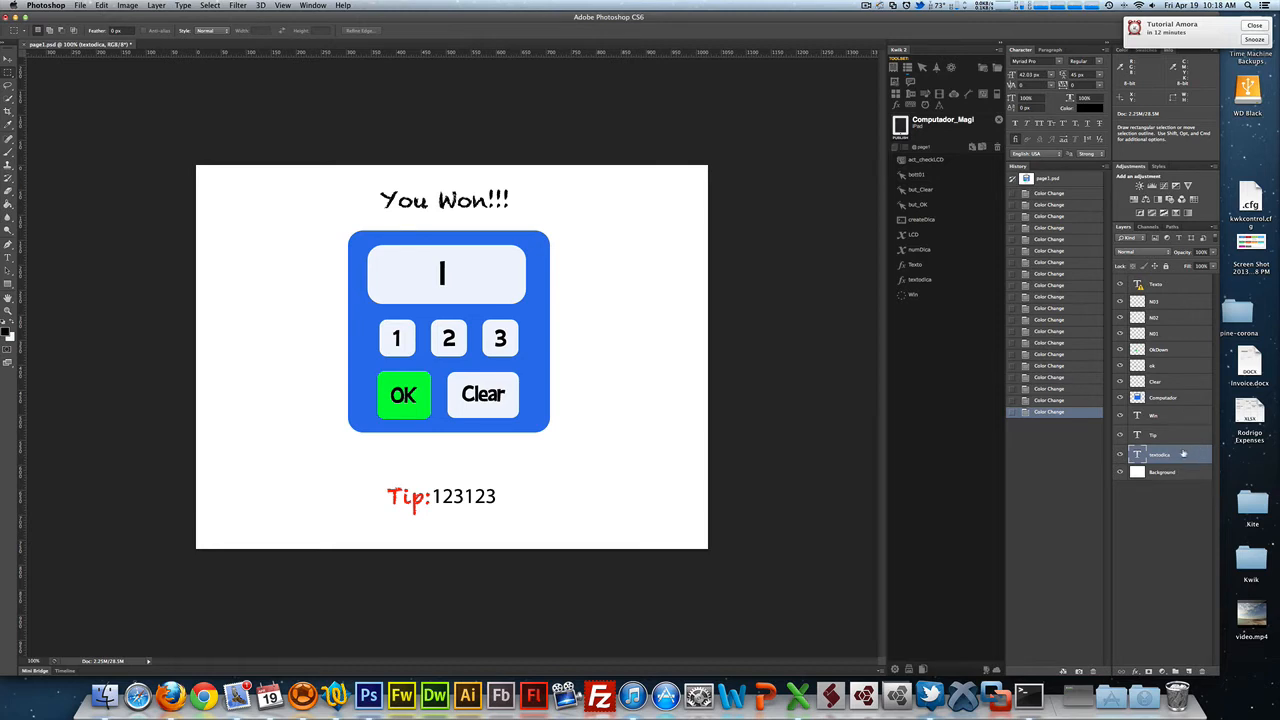
# - Create the dynamic text replacement for the Texto layer with variable LCD, the native system font and a 0 px offset
pyautogui.click(1158, 286)
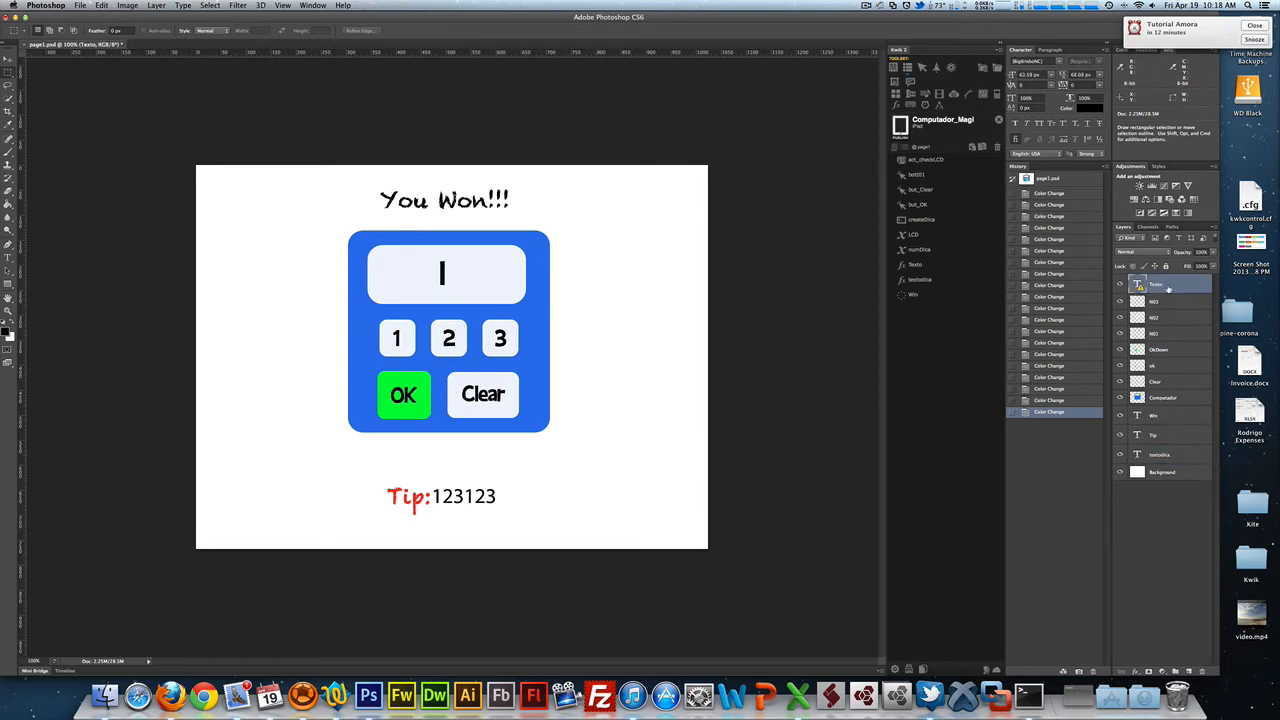
pyautogui.click(915, 175)
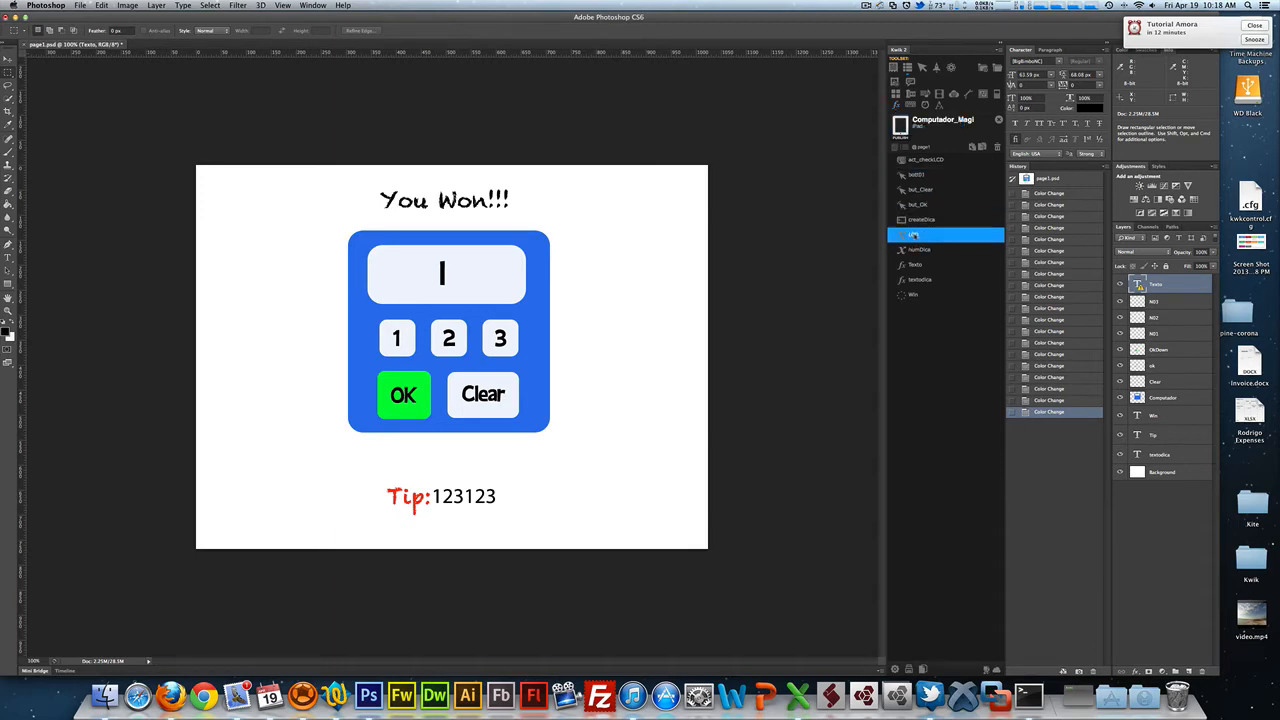
pyautogui.doubleClick(915, 266)
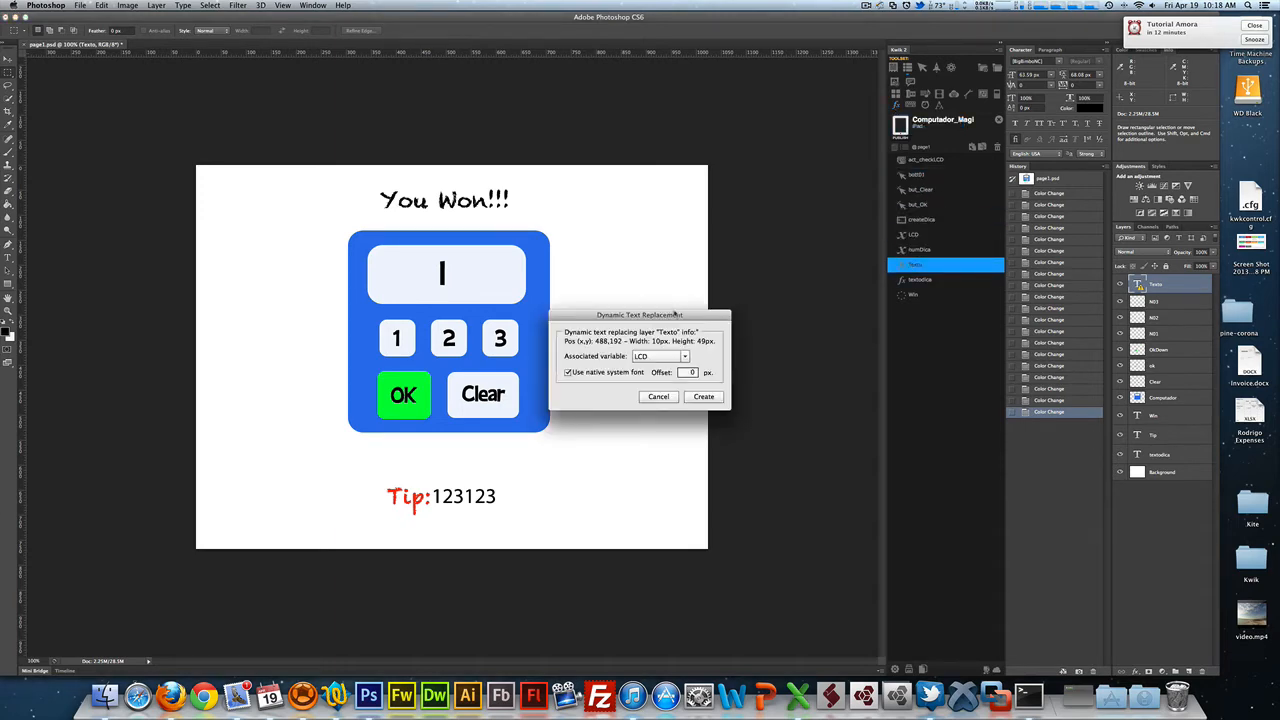
pyautogui.moveTo(674, 317); pyautogui.dragTo(719, 243)
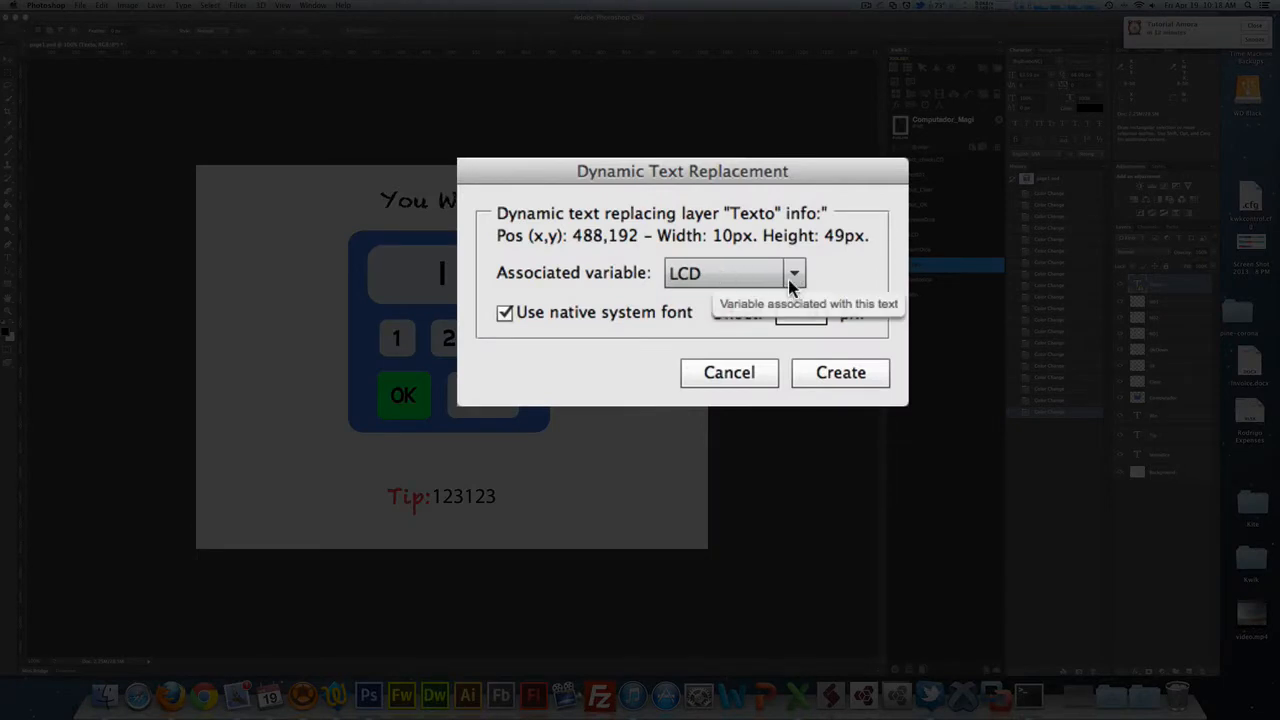
pyautogui.click(727, 278)
pyautogui.click(727, 304)
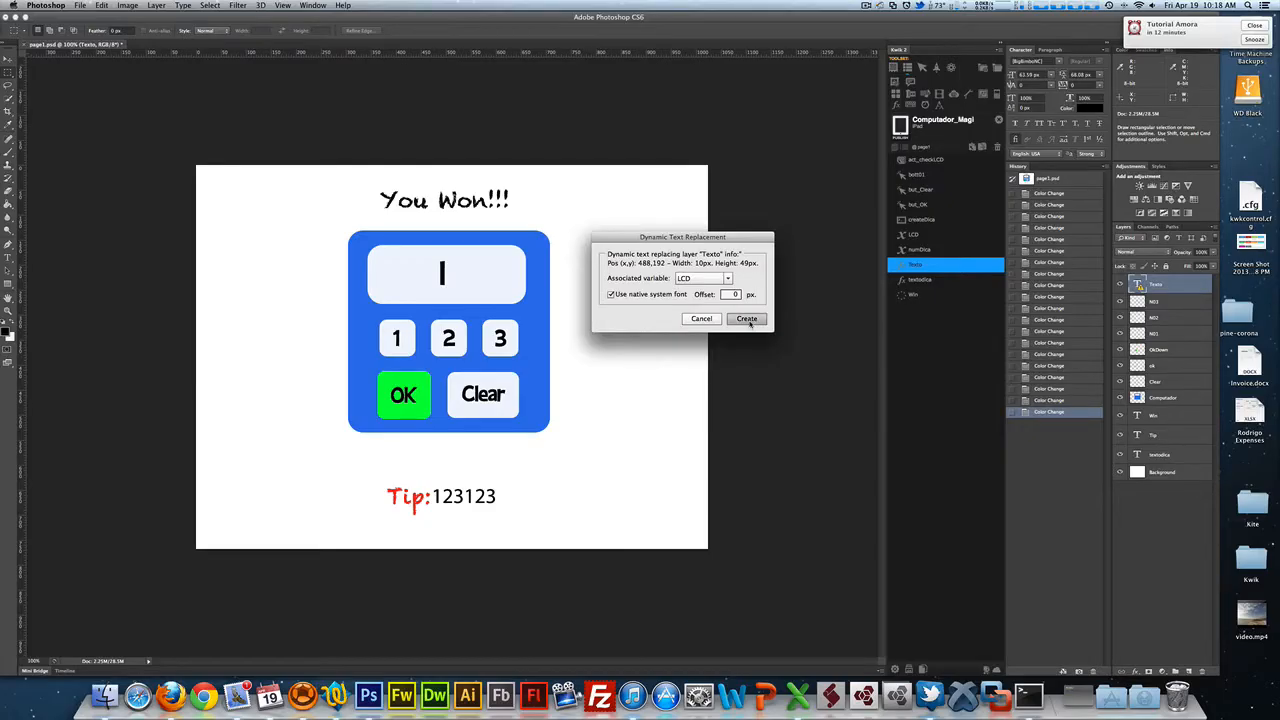
pyautogui.click(840, 372)
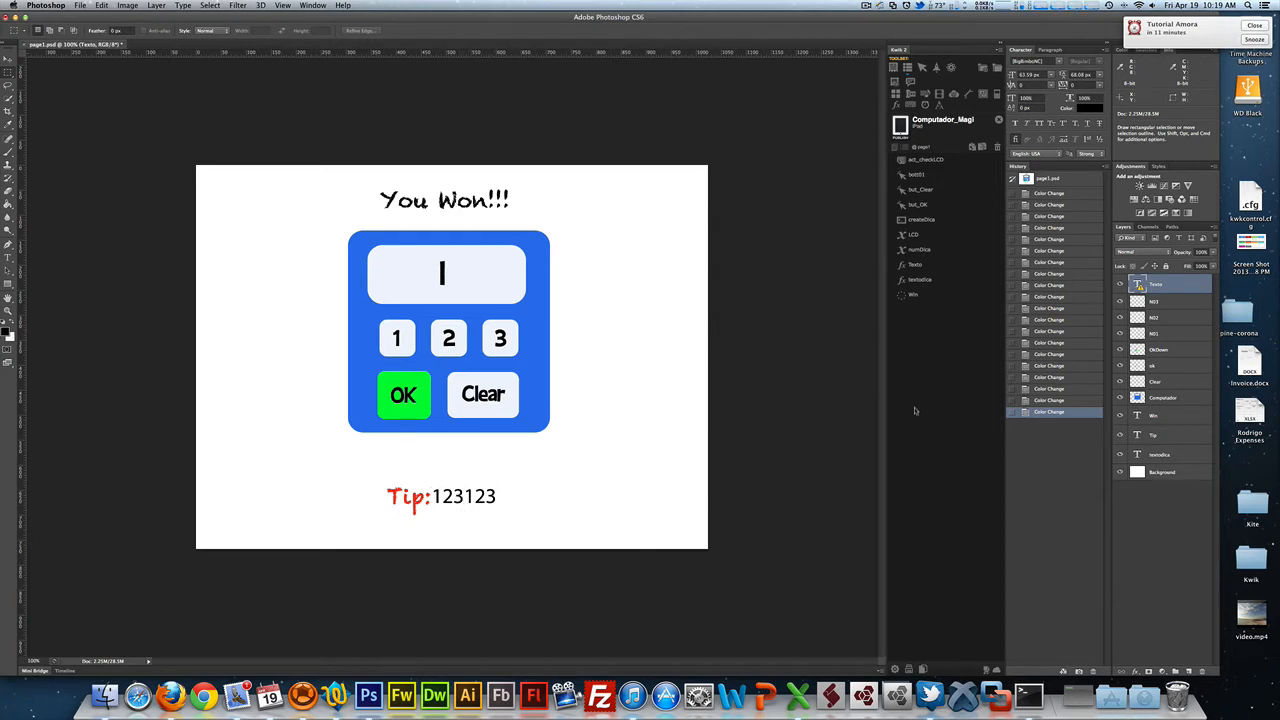
# - Open the createDica external code and examine its math.random(1,3) calls and the ".." operators joining them
pyautogui.click(935, 234)
pyautogui.click(931, 220)
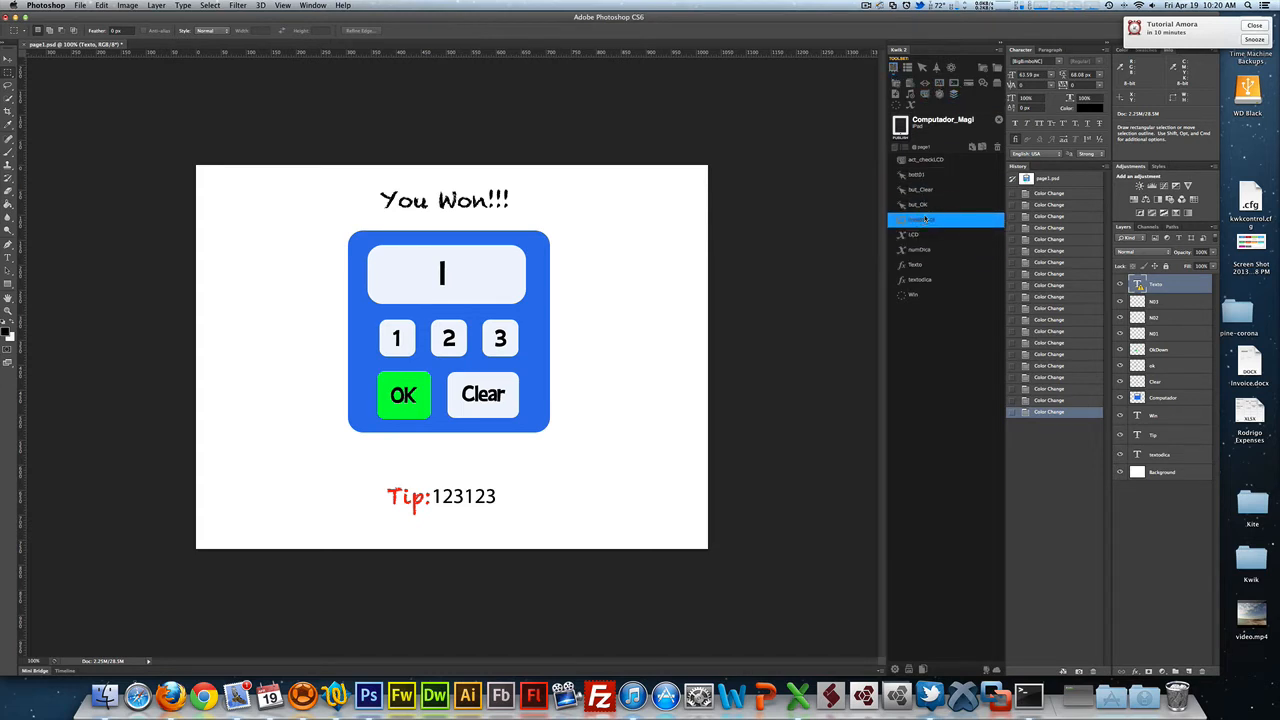
pyautogui.doubleClick(922, 220)
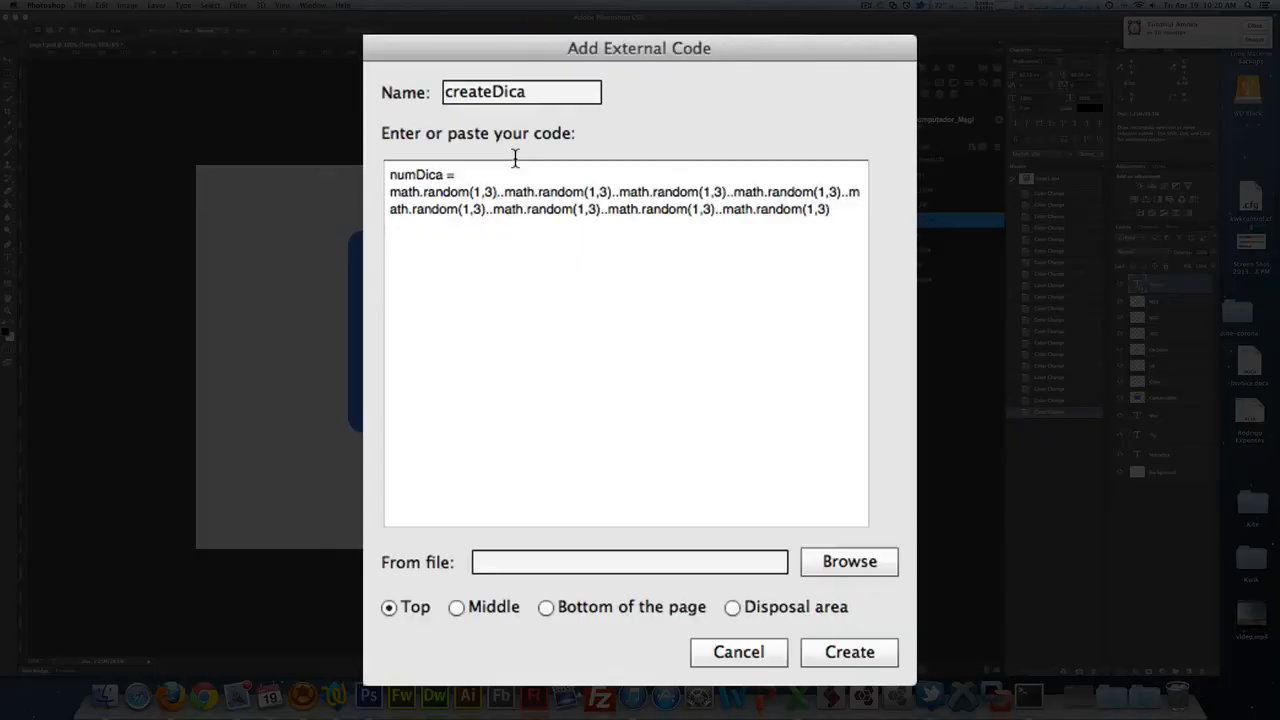
pyautogui.click(568, 285)
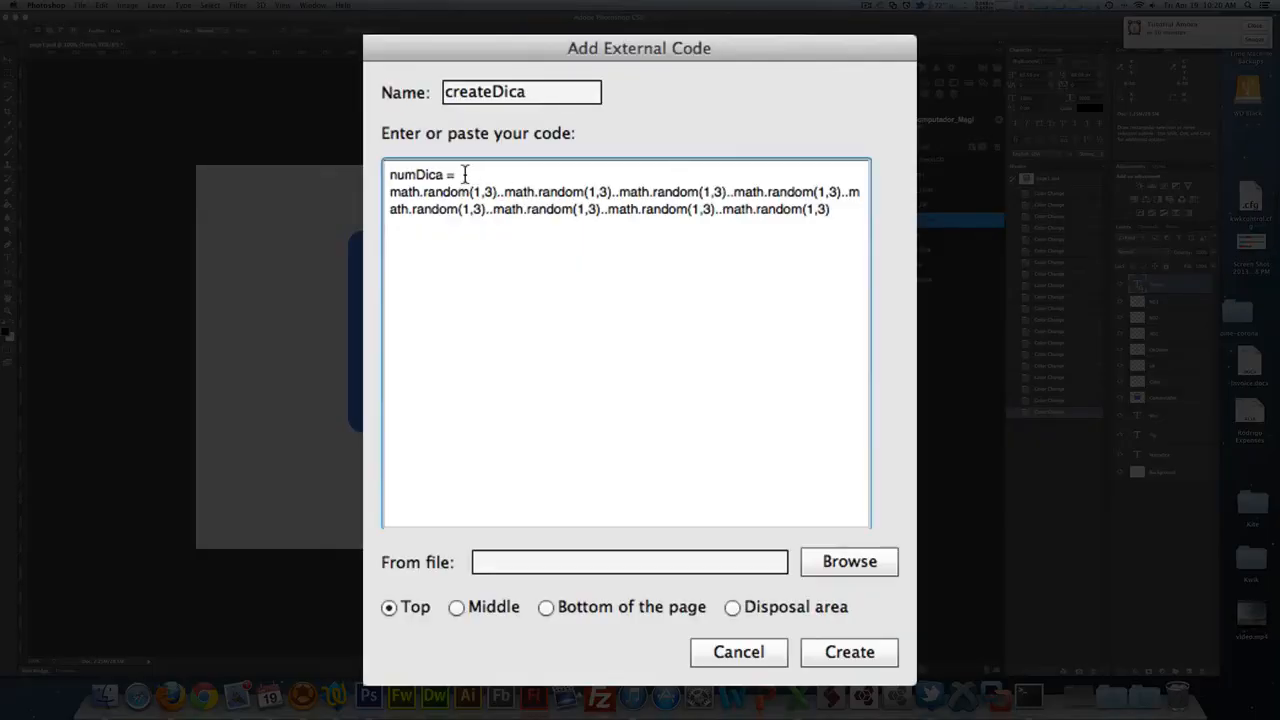
pyautogui.click(390, 177)
pyautogui.moveTo(495, 191); pyautogui.dragTo(388, 194)
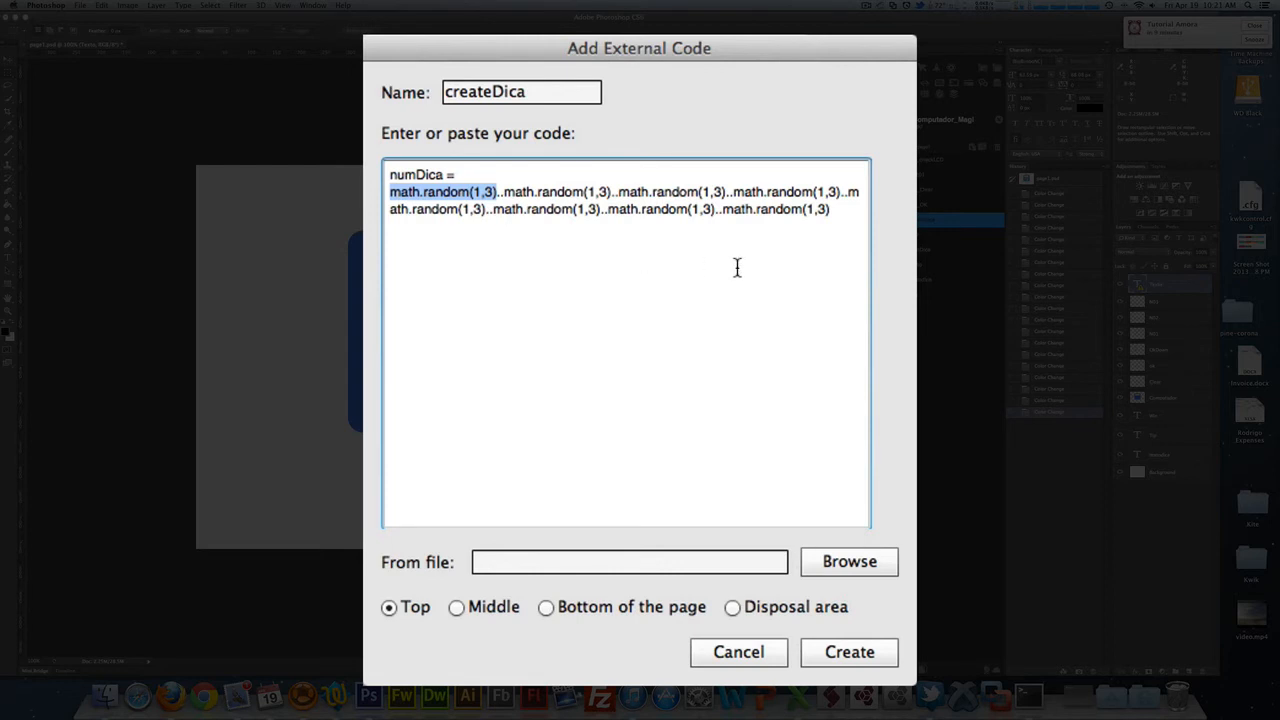
pyautogui.click(502, 195)
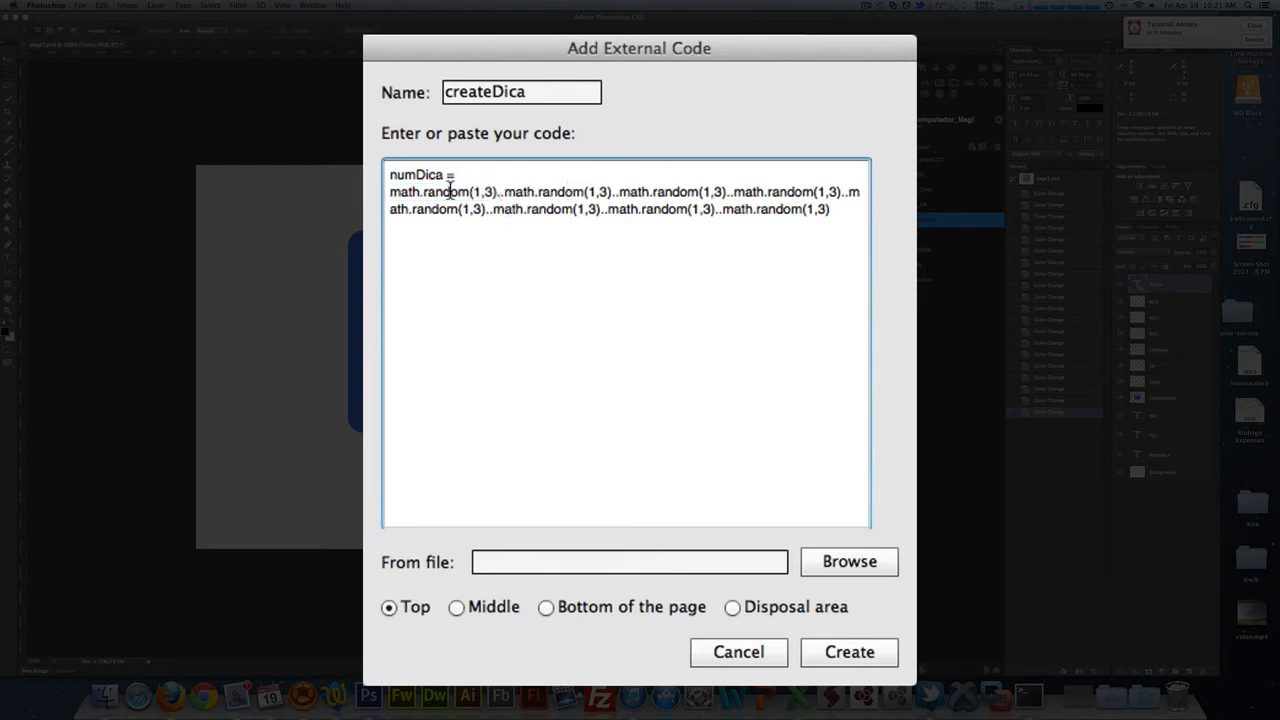
pyautogui.moveTo(497, 193); pyautogui.dragTo(390, 193)
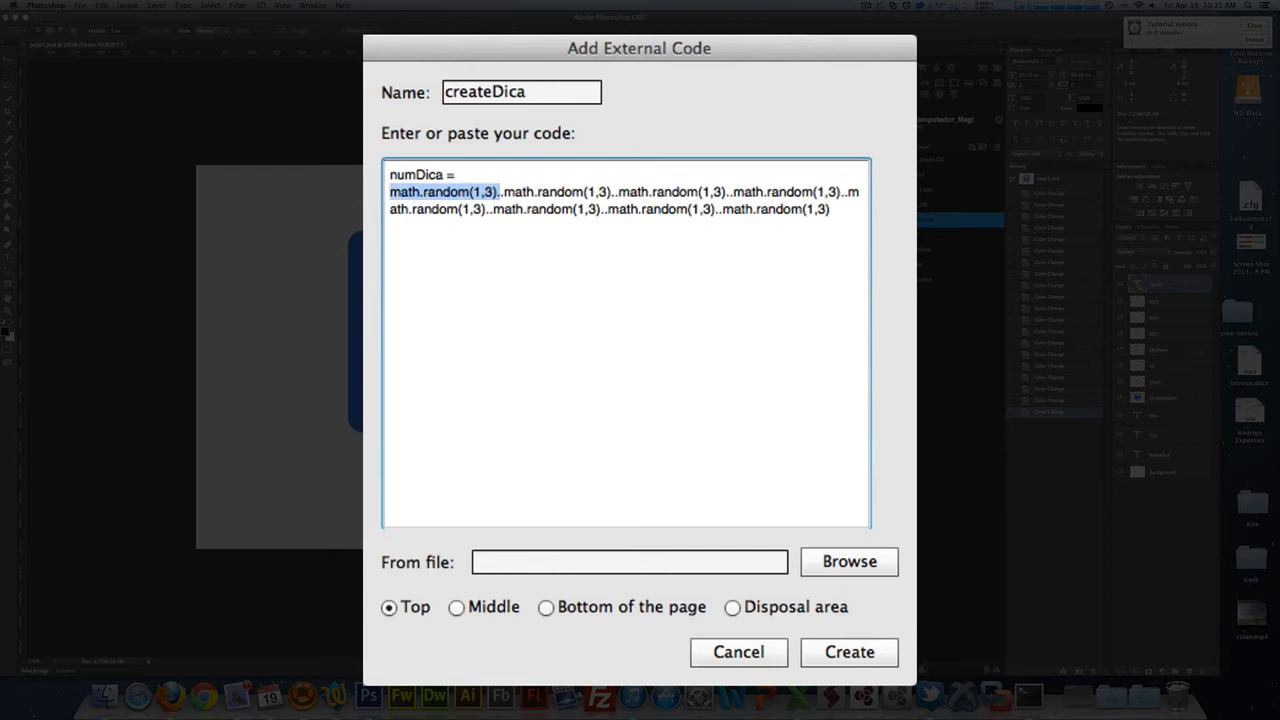
pyautogui.click(559, 192)
pyautogui.moveTo(497, 193); pyautogui.dragTo(504, 192)
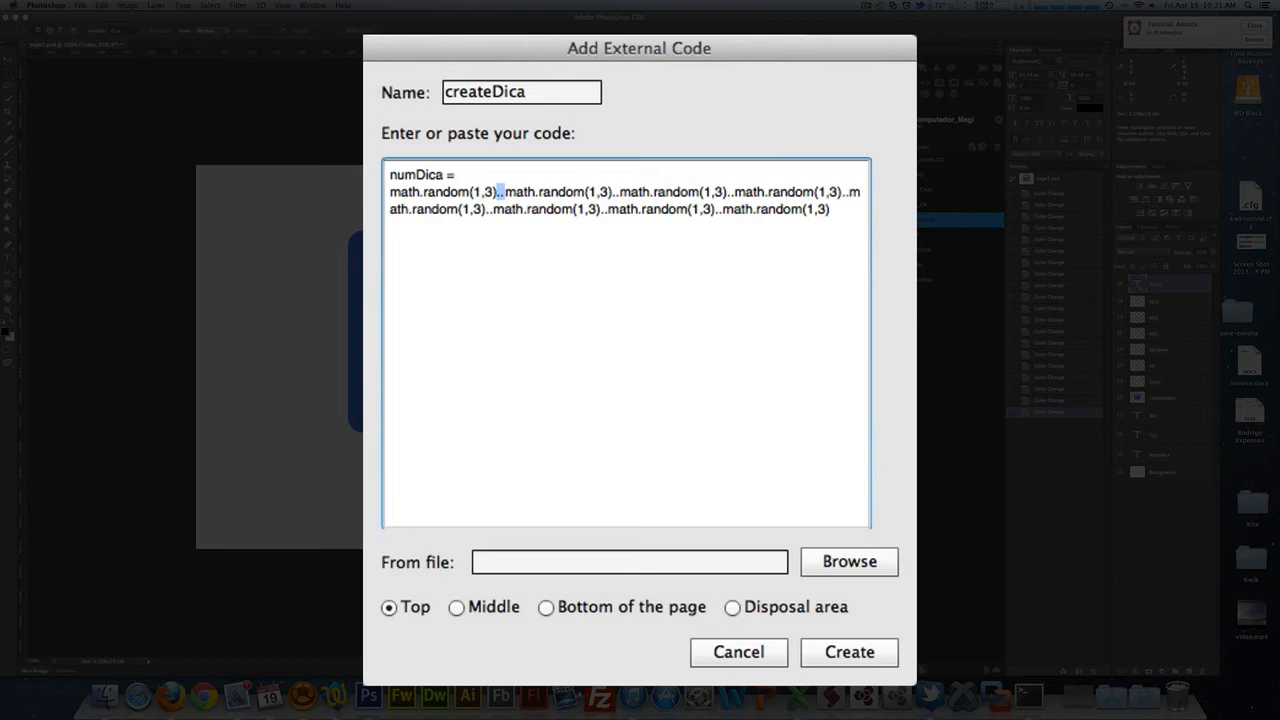
pyautogui.click(556, 212)
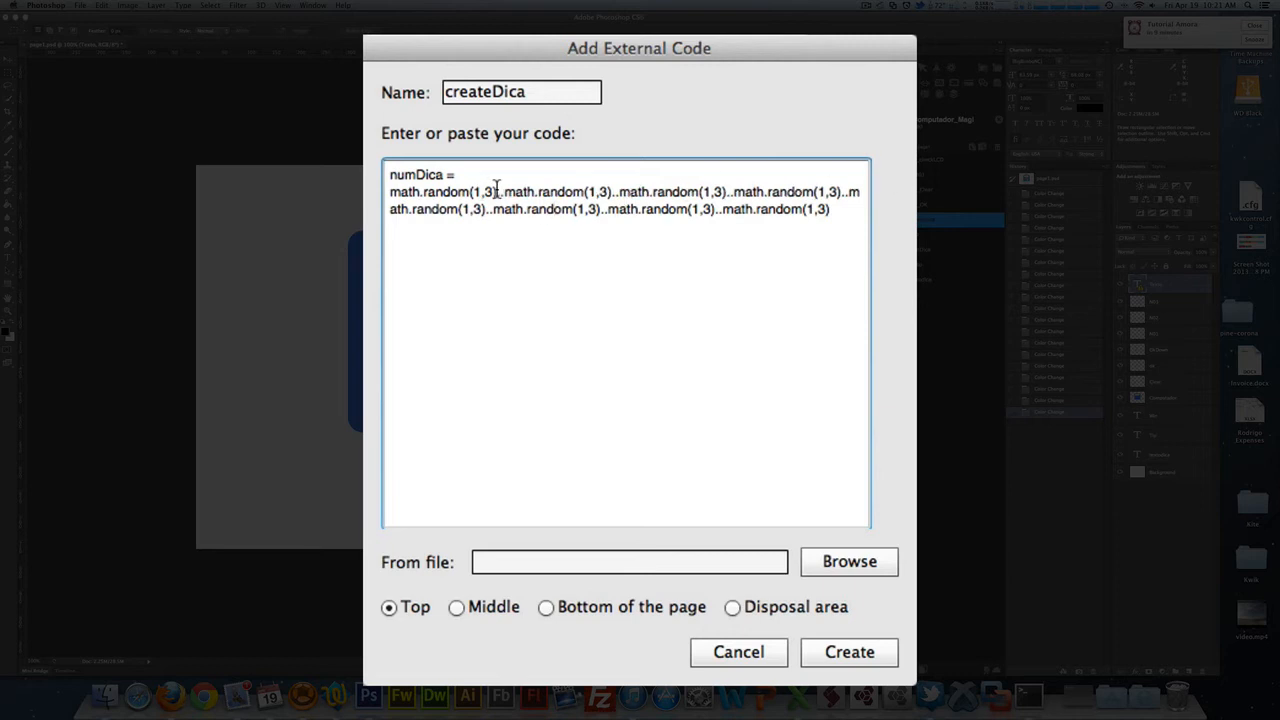
pyautogui.moveTo(497, 191); pyautogui.dragTo(390, 191)
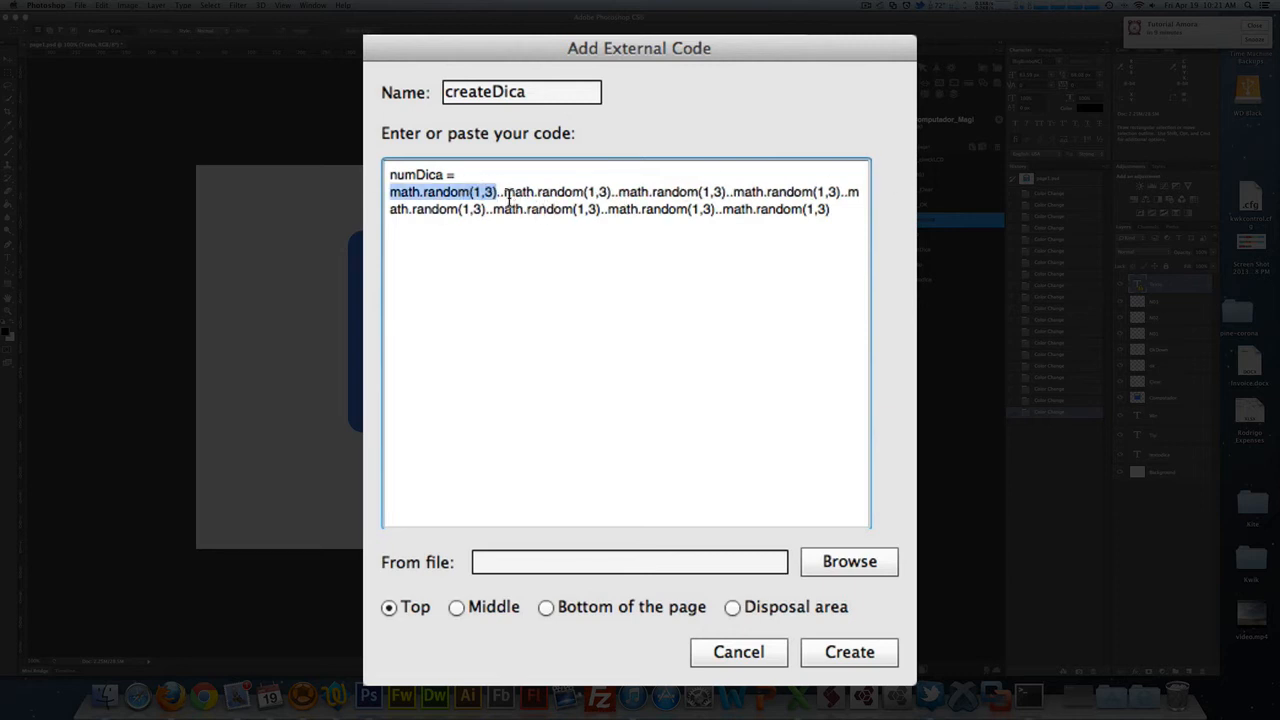
pyautogui.moveTo(497, 191); pyautogui.dragTo(612, 190)
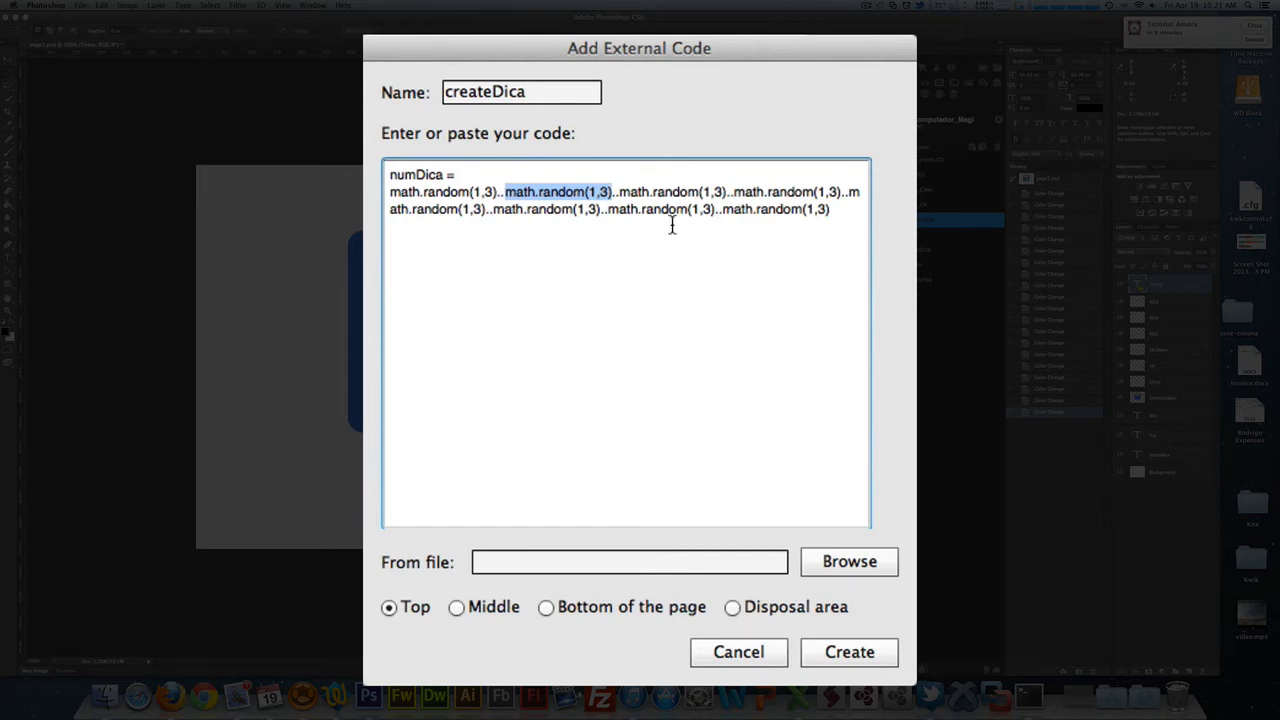
# - Save the createDica external code at Top, with numDica set to the eight concatenated math.random(1,3) calls
pyautogui.click(843, 213)
pyautogui.moveTo(843, 213); pyautogui.dragTo(389, 191)
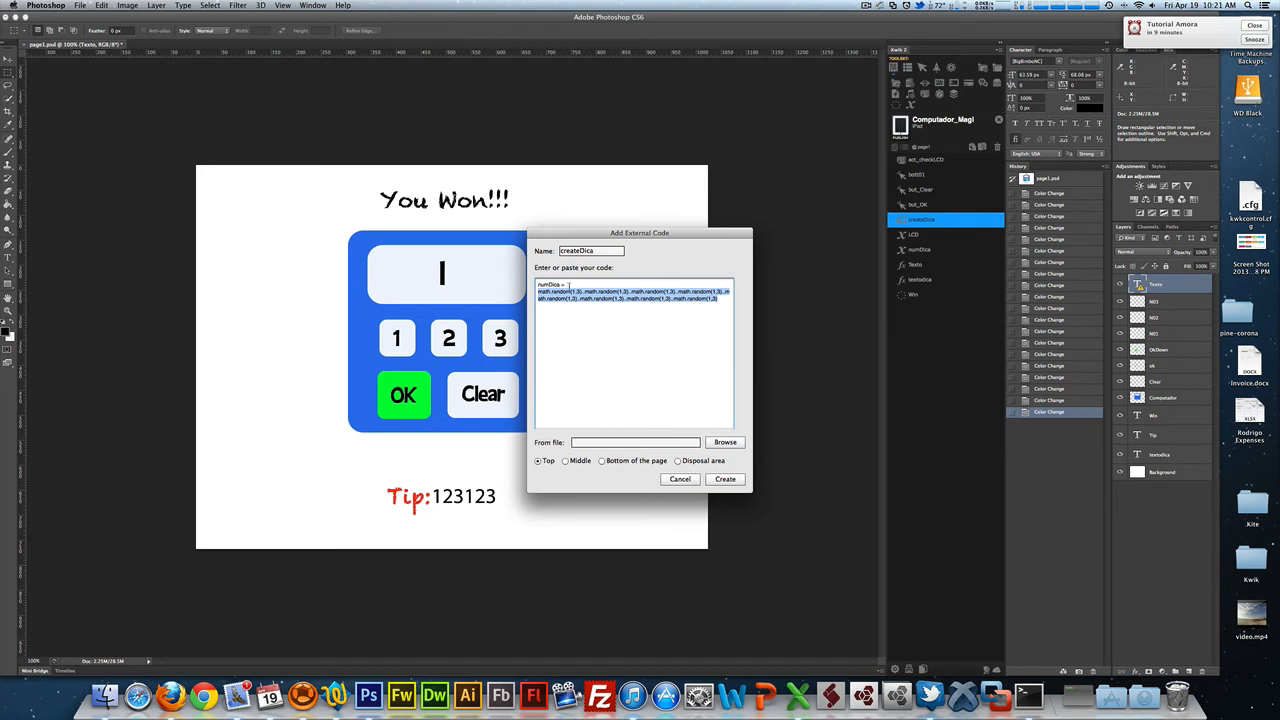
pyautogui.click(724, 480)
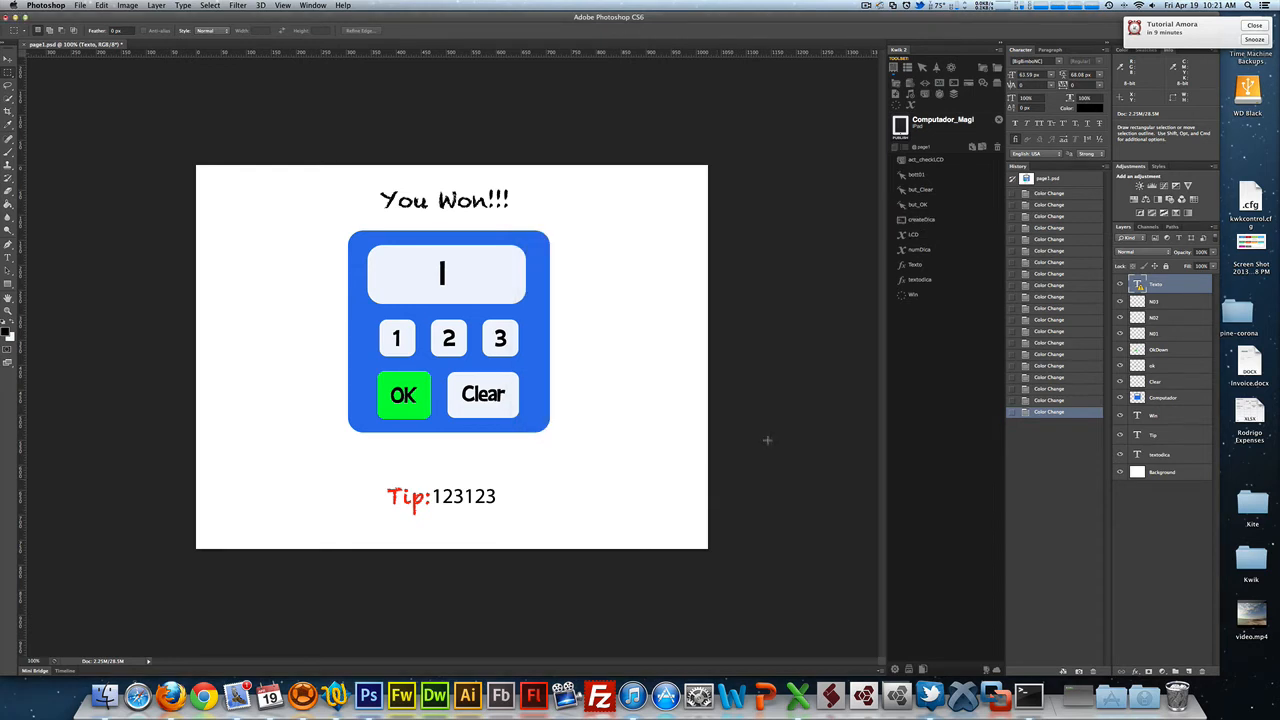
# - Publish the Computador_Magi project for preview in the Corona Simulator
pyautogui.click(900, 127)
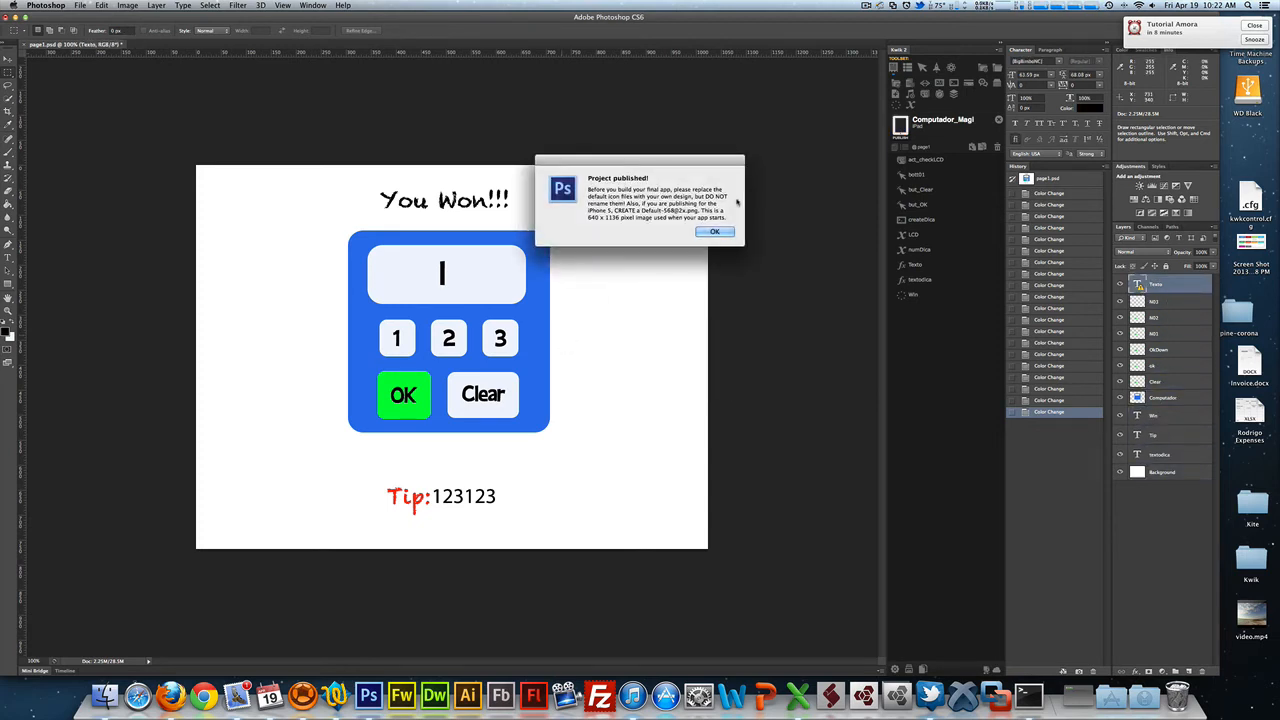
pyautogui.click(714, 232)
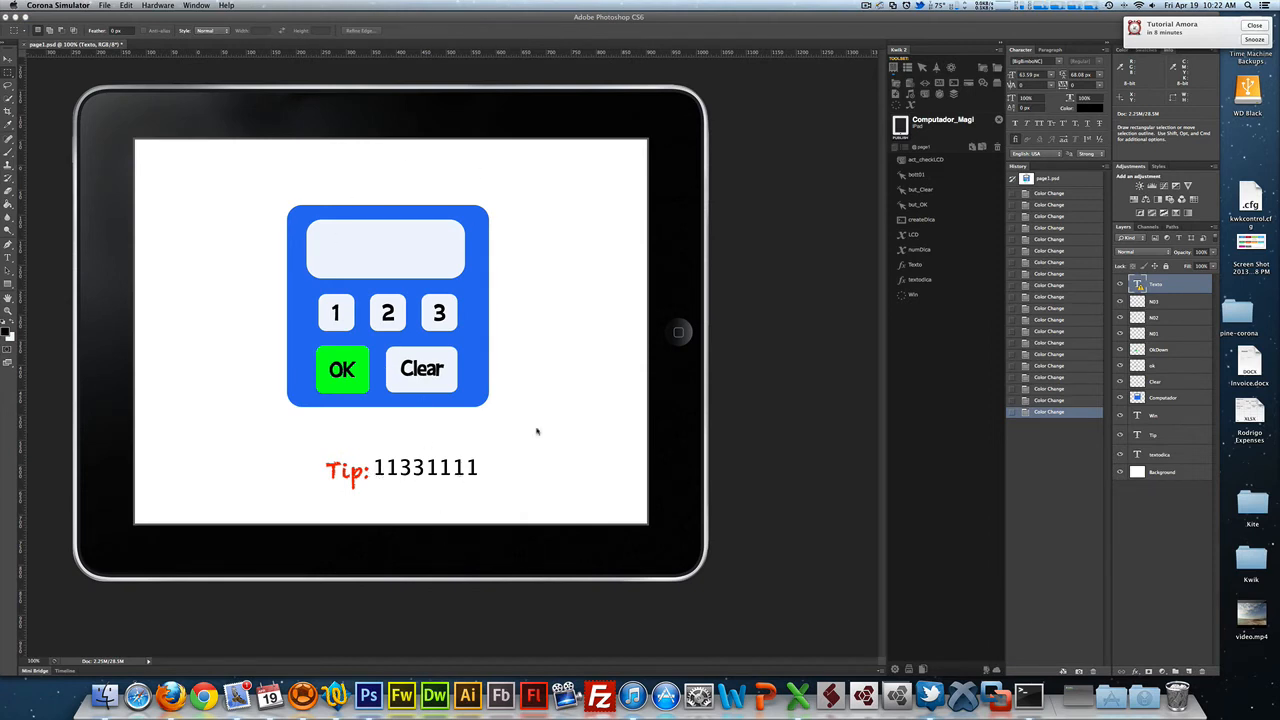
# - Relaunch the app repeatedly in the Corona Simulator to check the random tip number, and return to Photoshop
pyautogui.press('super+r')
pyautogui.press('super+r')
pyautogui.press('super+r')
pyautogui.press('super+r')
pyautogui.press('super+r')
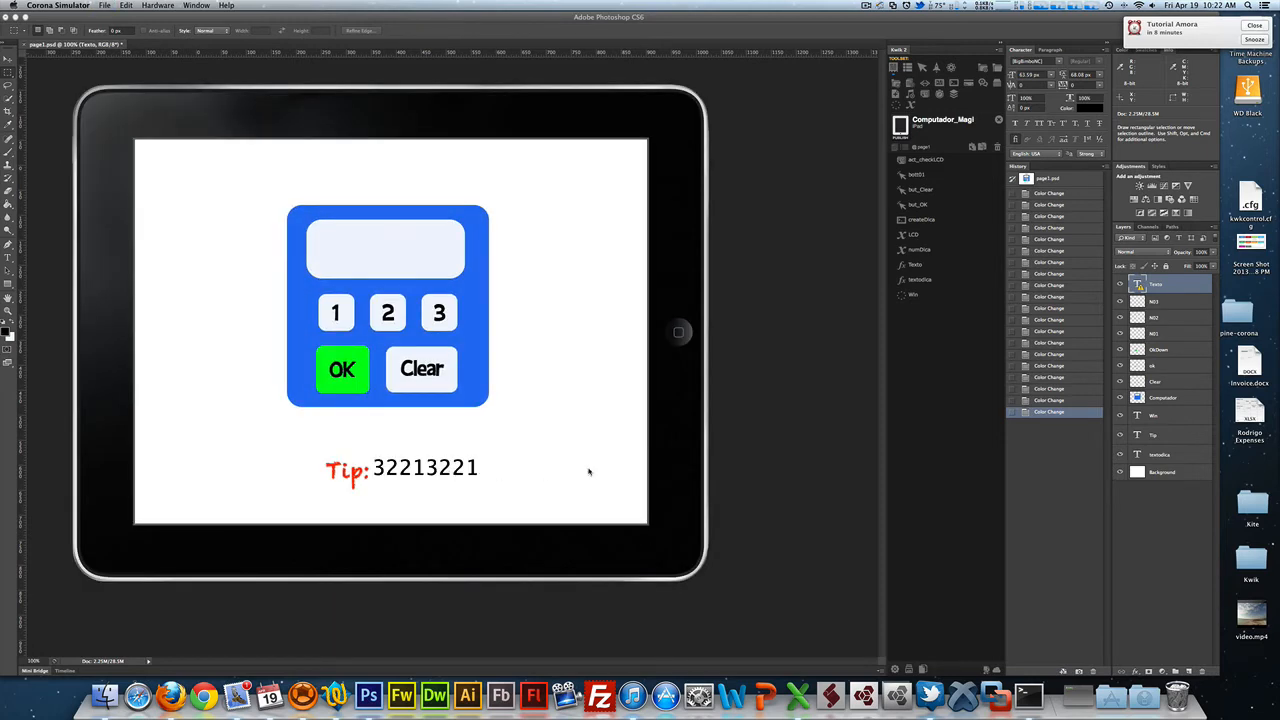
pyautogui.press('super+r')
pyautogui.press('super+r')
pyautogui.press('super+r')
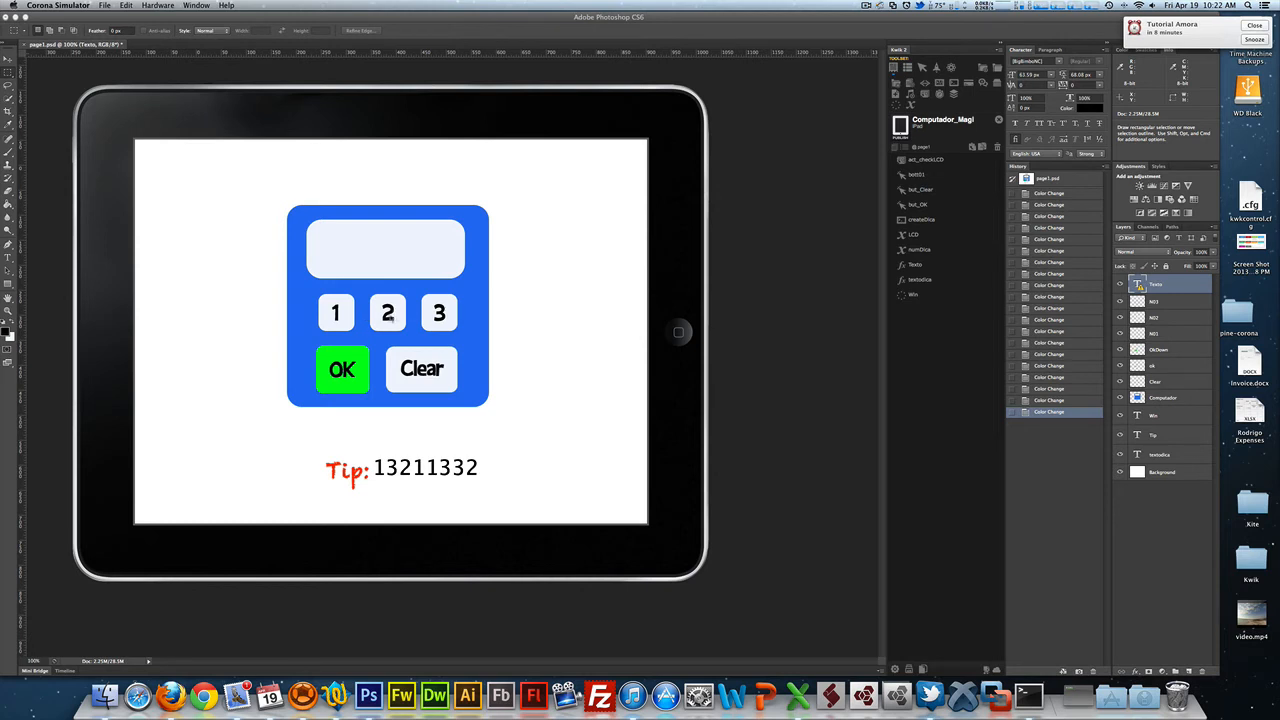
pyautogui.click(744, 271)
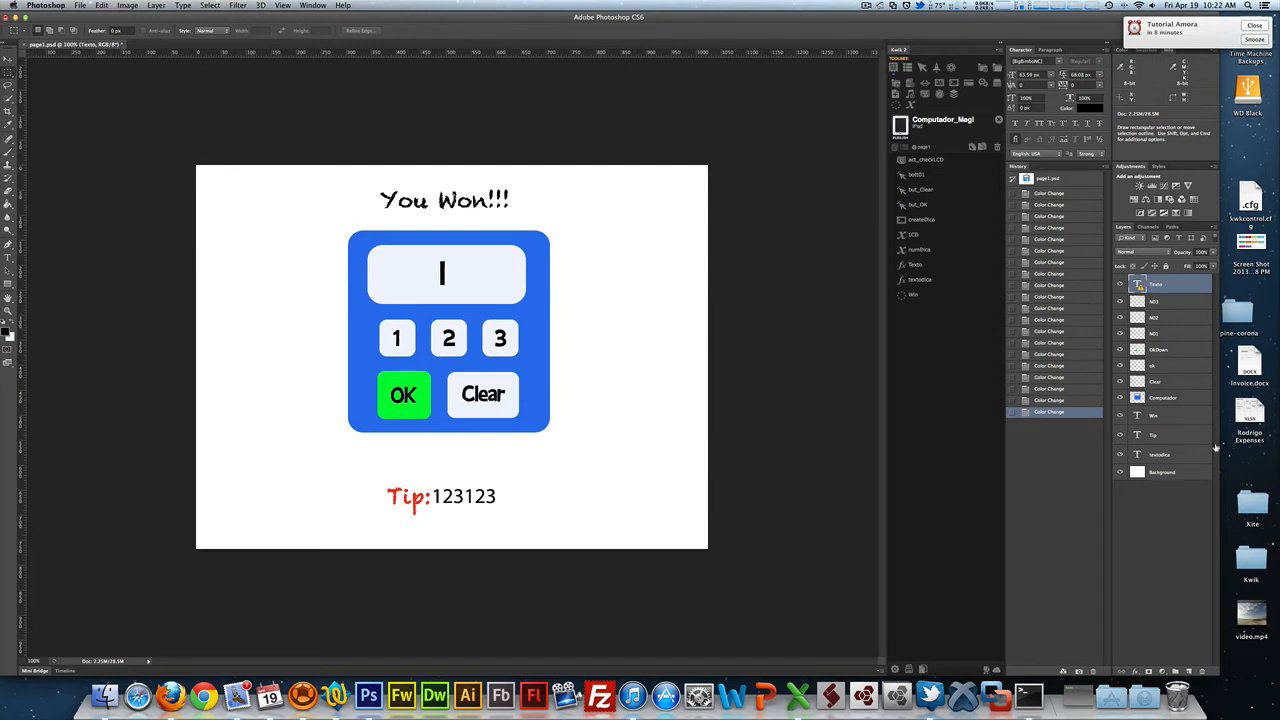
# - Save the but_Clear tap button on the Clear layer with an Edit Variable action setting LCD to the empty string ""
pyautogui.click(1157, 385)
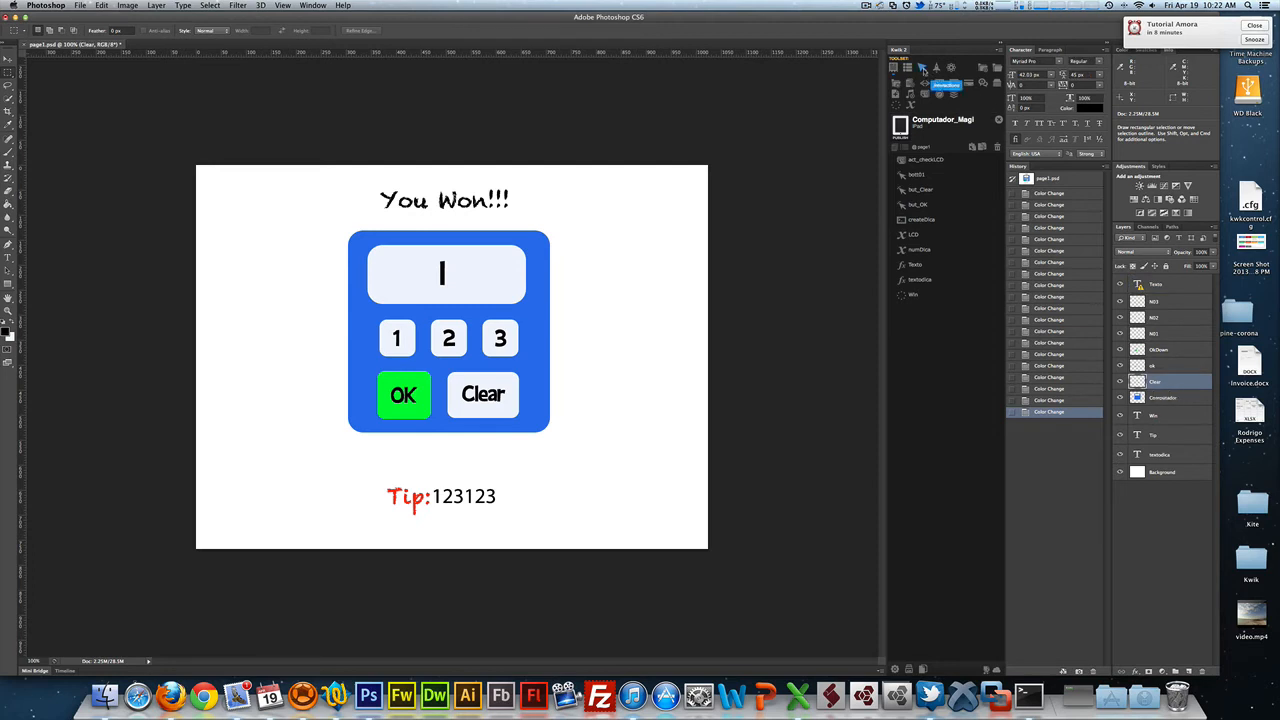
pyautogui.click(923, 70)
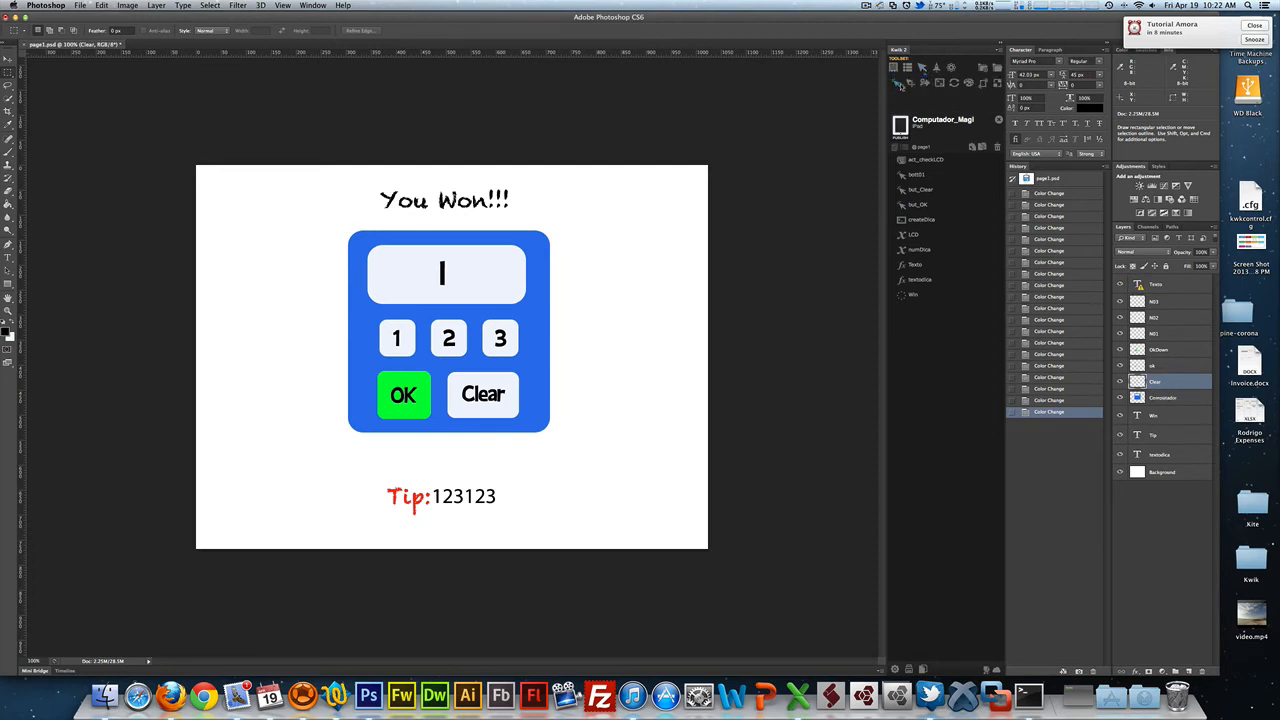
pyautogui.click(900, 85)
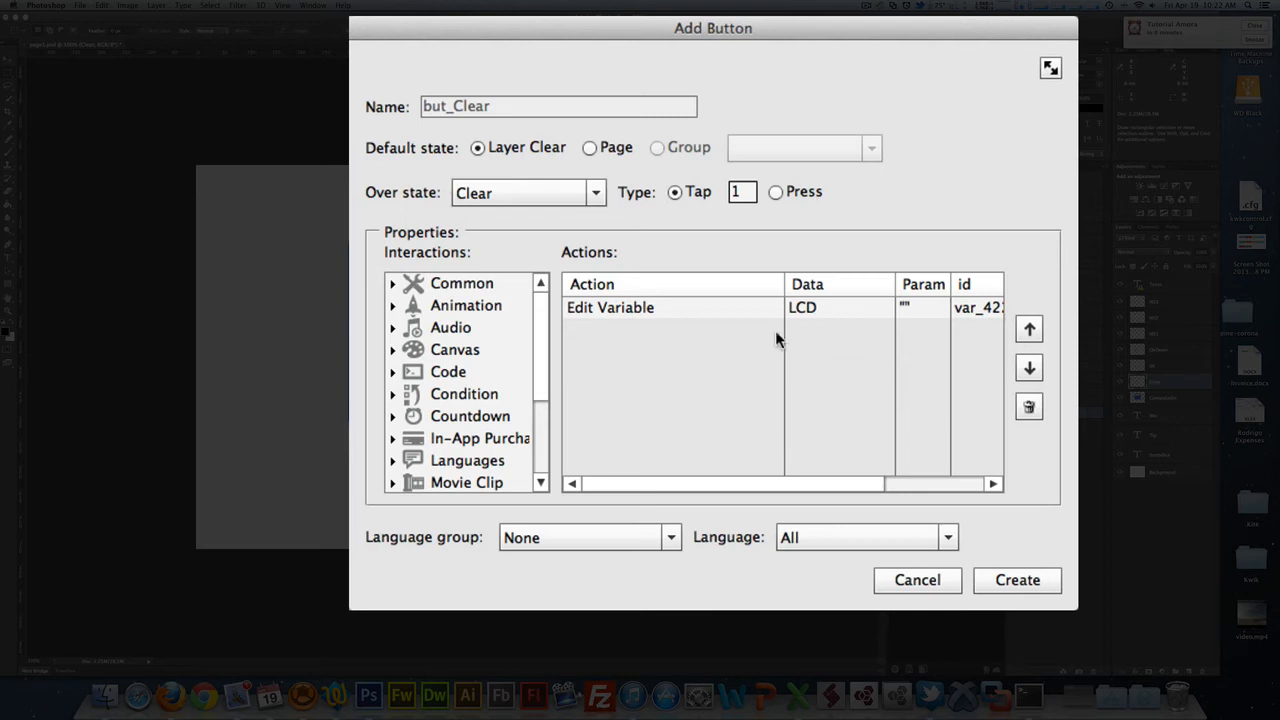
pyautogui.click(827, 305)
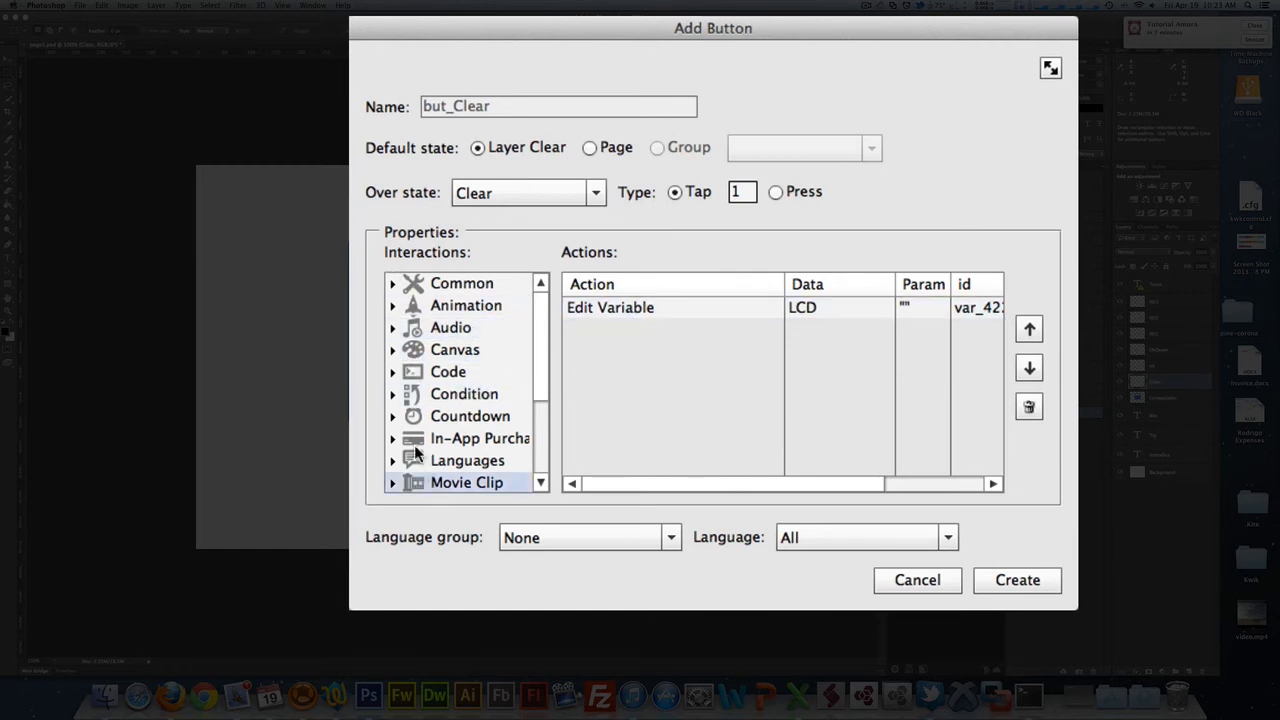
pyautogui.click(392, 371)
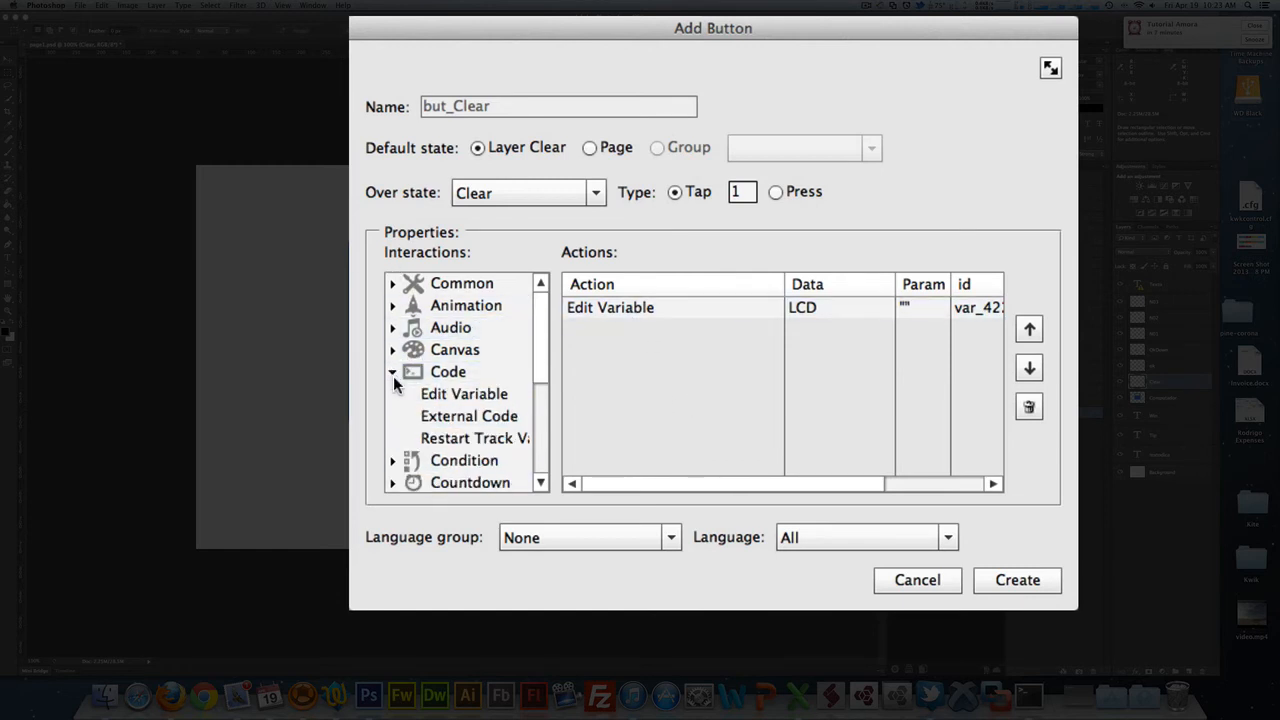
pyautogui.doubleClick(624, 309)
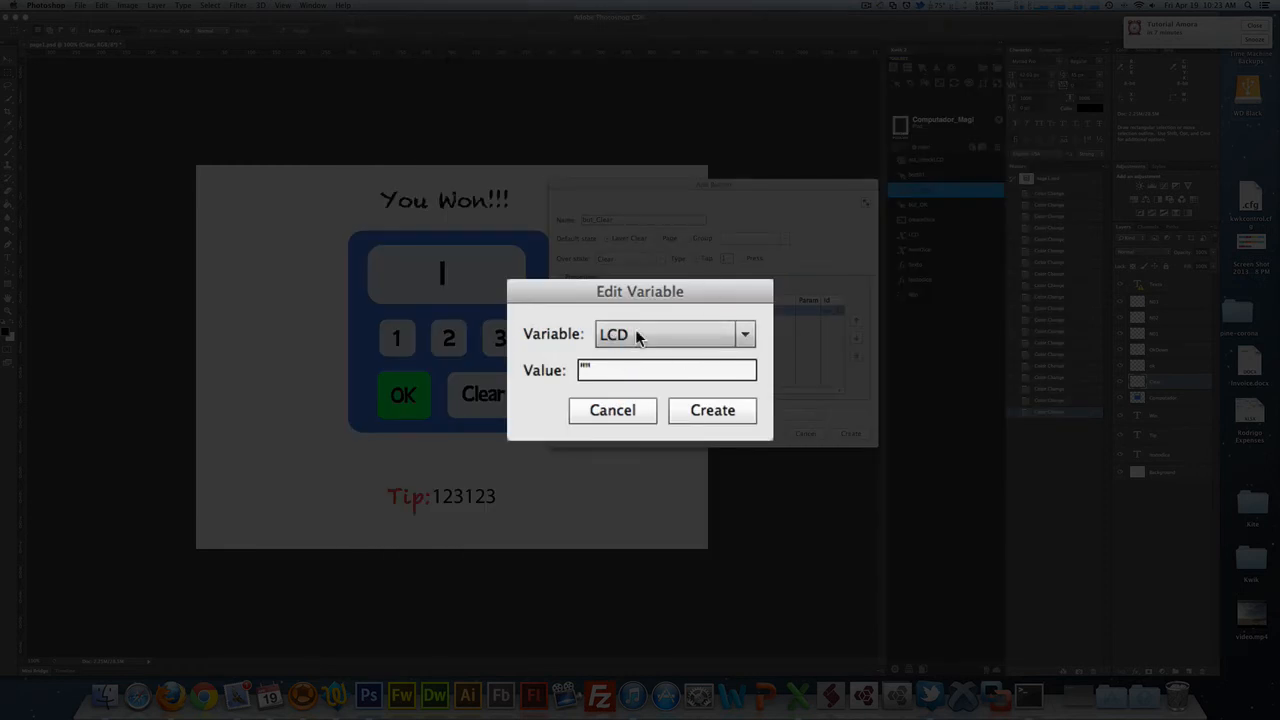
pyautogui.click(606, 369)
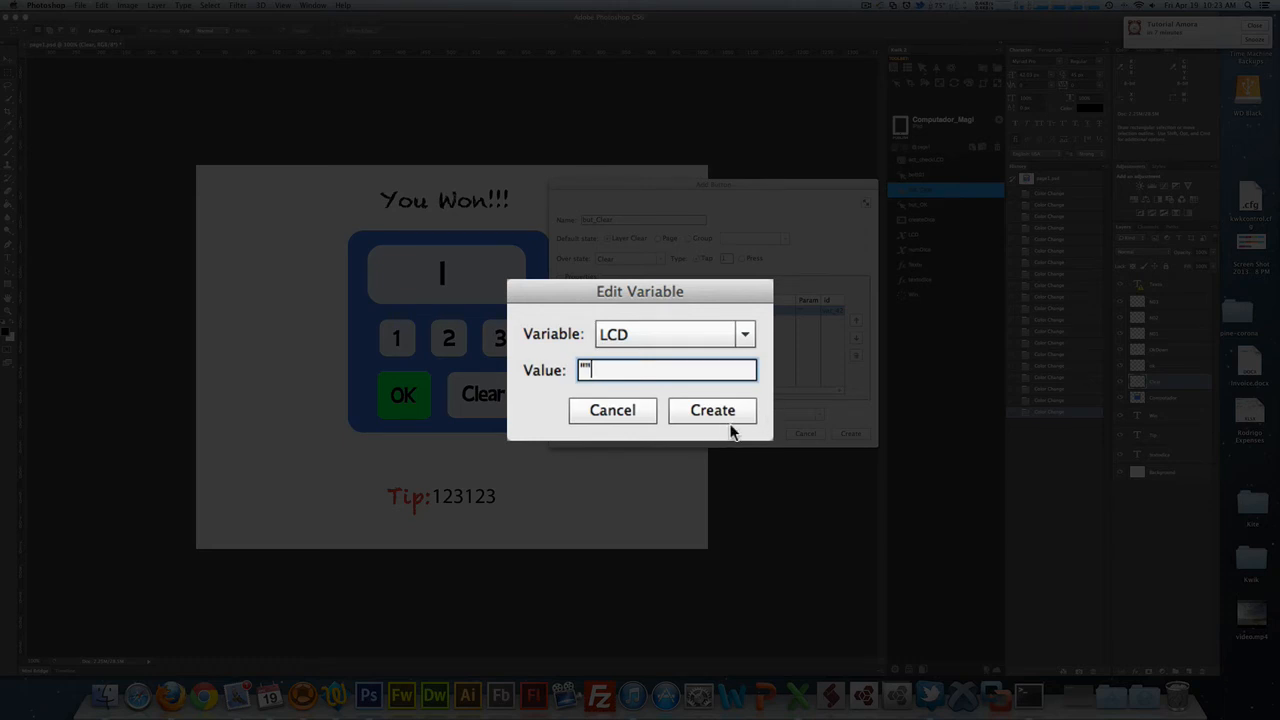
pyautogui.click(681, 414)
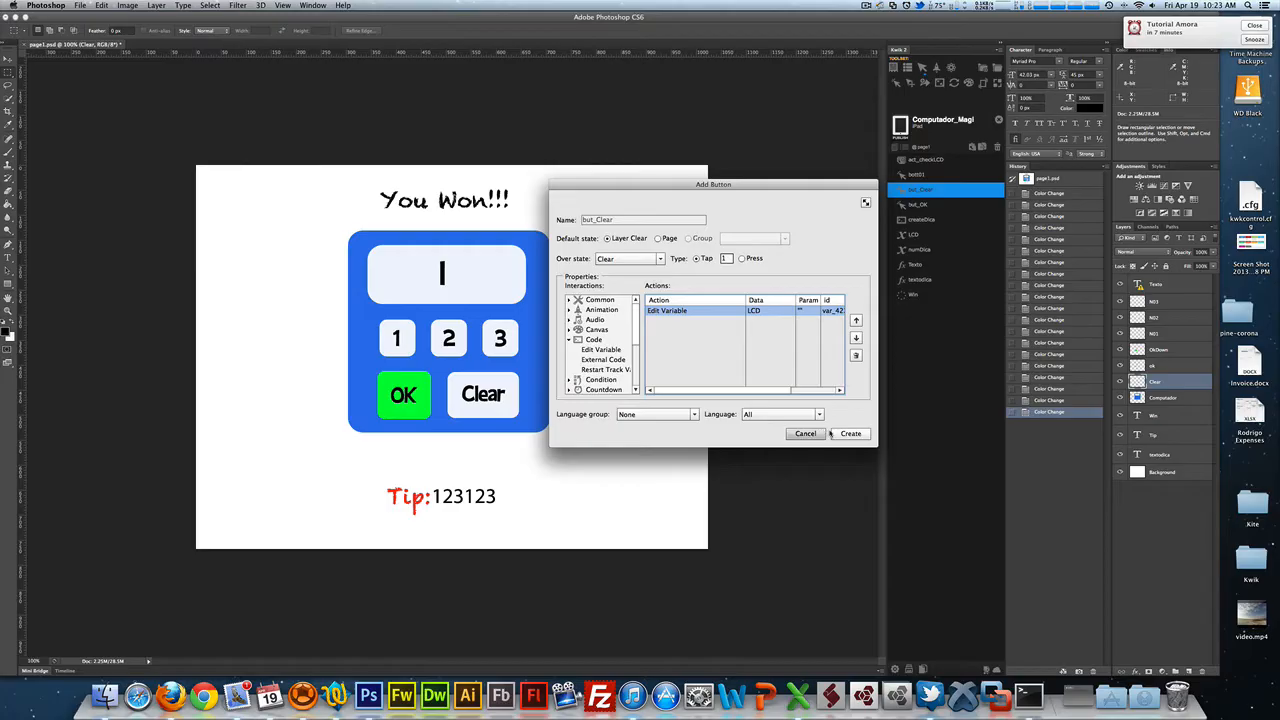
pyautogui.click(851, 434)
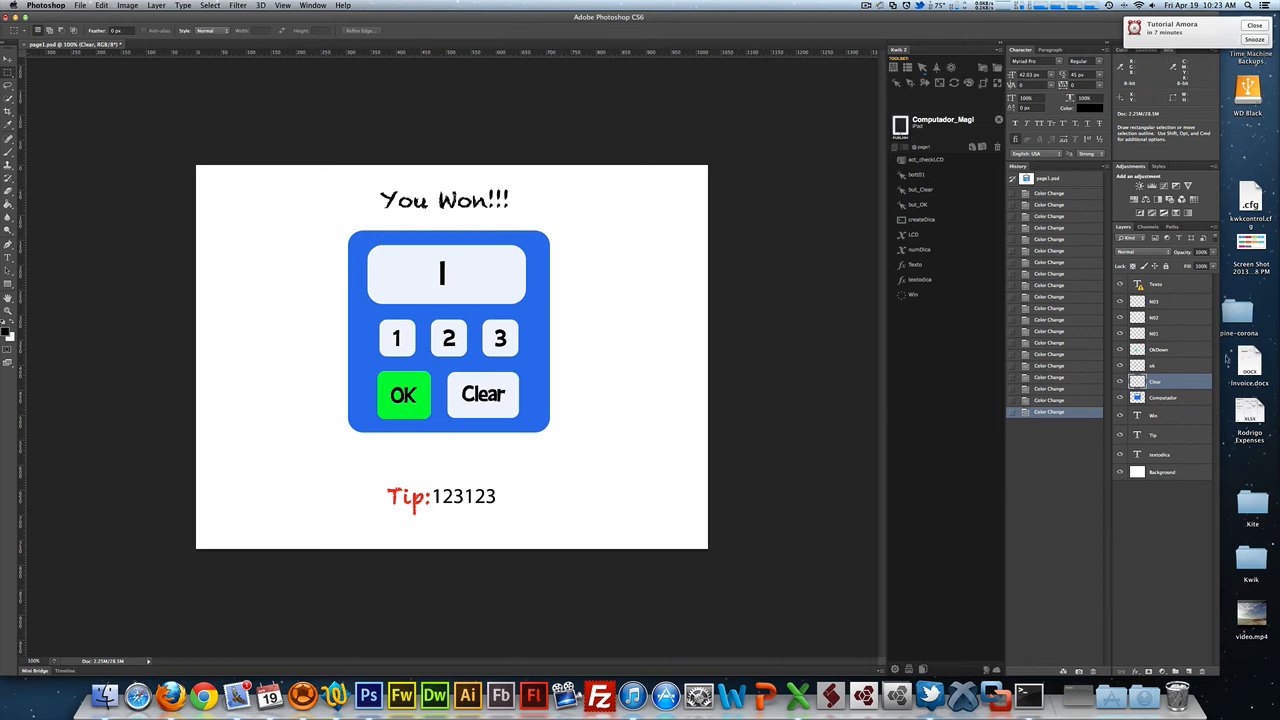
# - Open the but_OK button for the ok layer and review the settings of its IF condition on LCD
pyautogui.click(1154, 370)
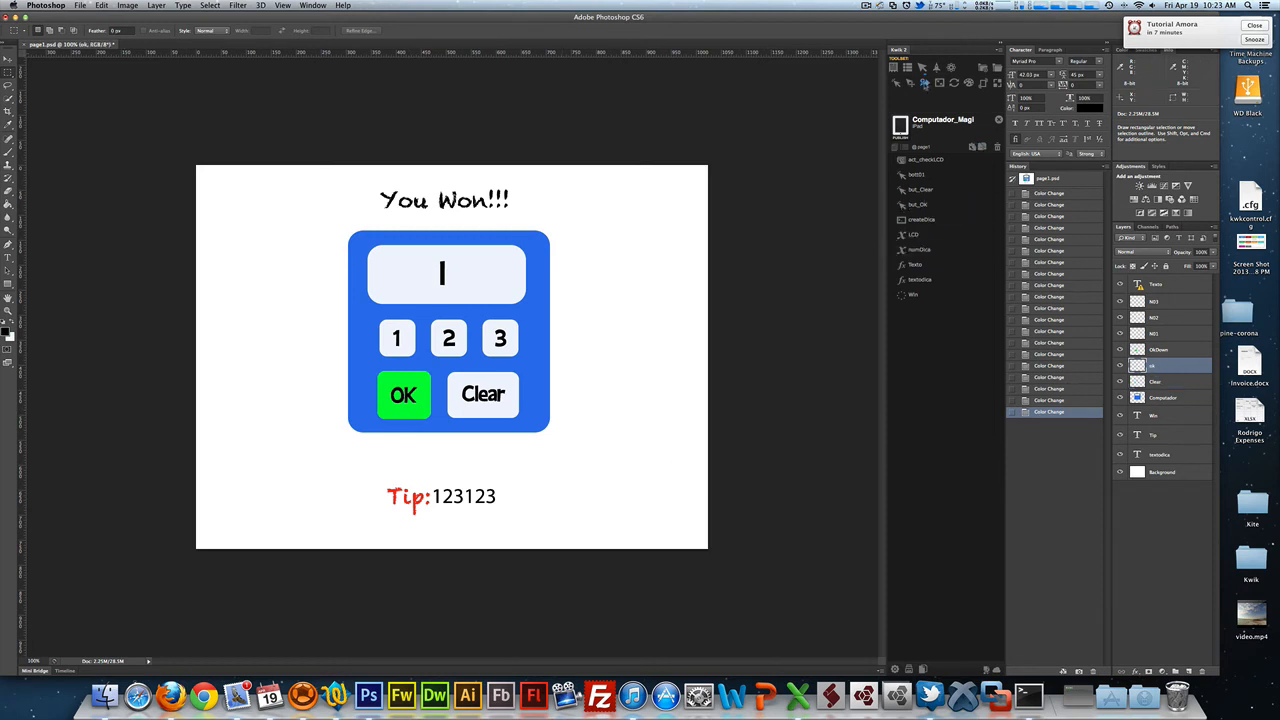
pyautogui.click(909, 207)
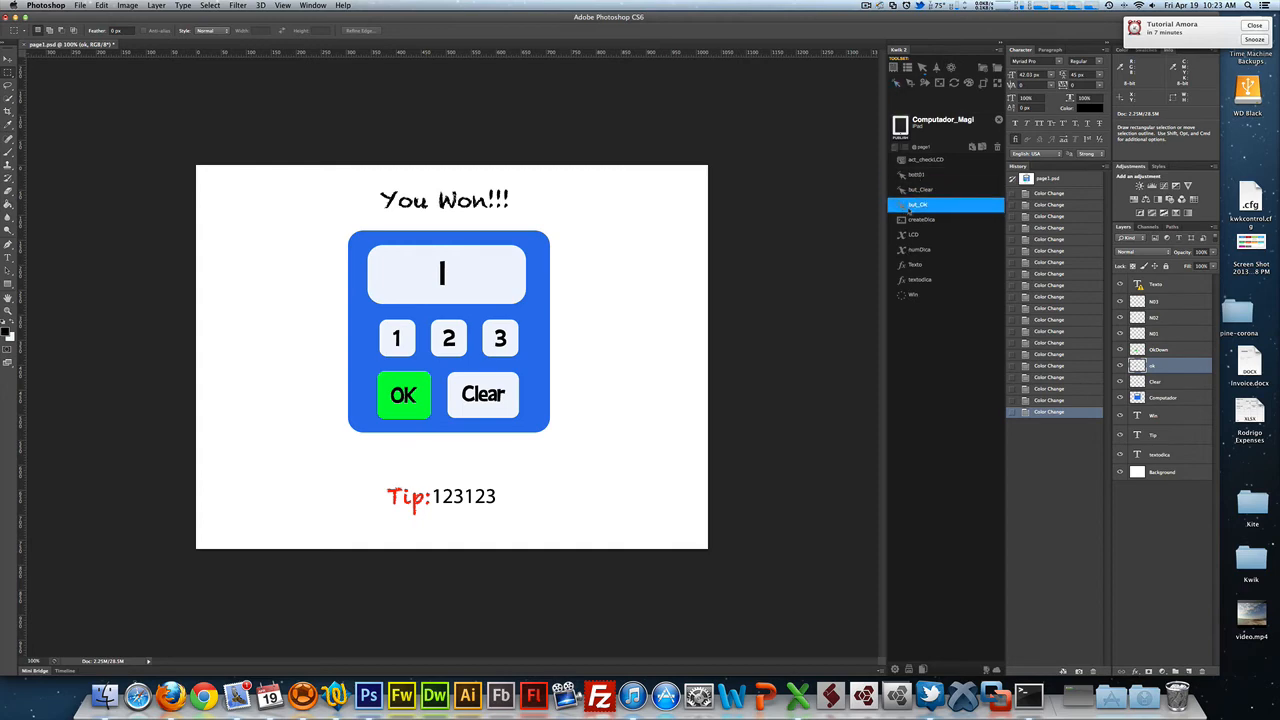
pyautogui.doubleClick(909, 207)
pyautogui.click(605, 358)
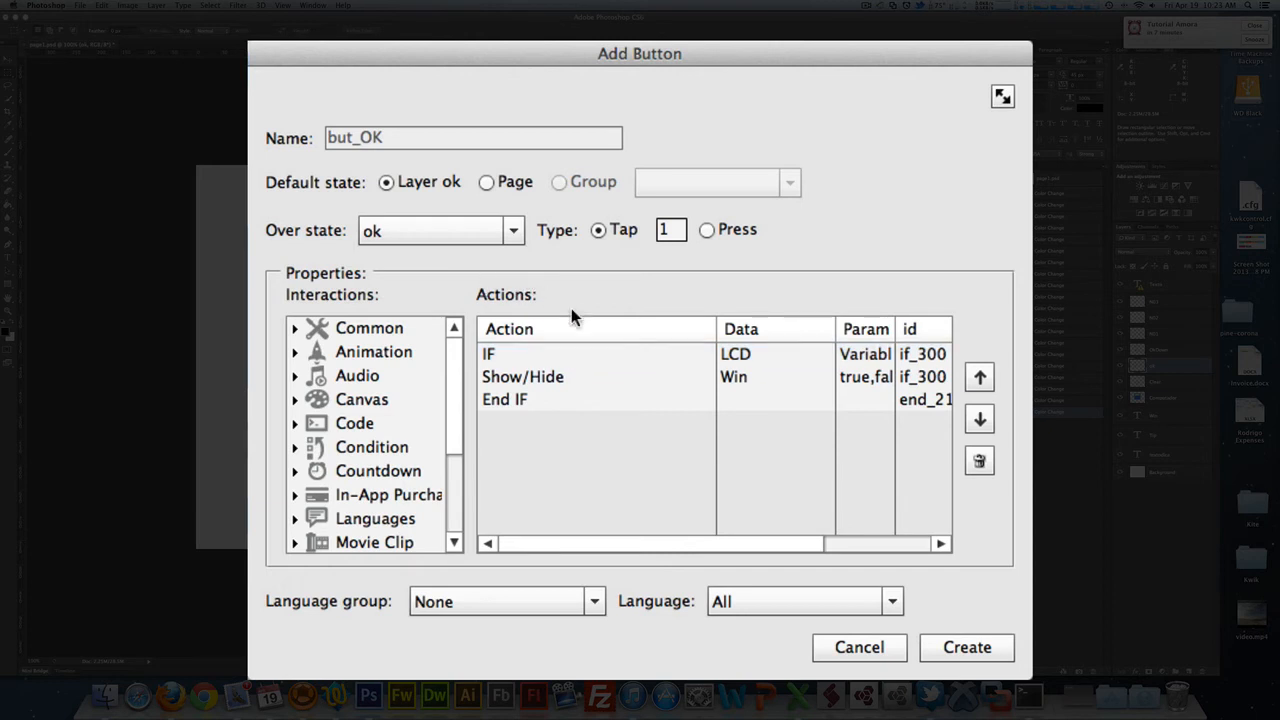
pyautogui.click(522, 379)
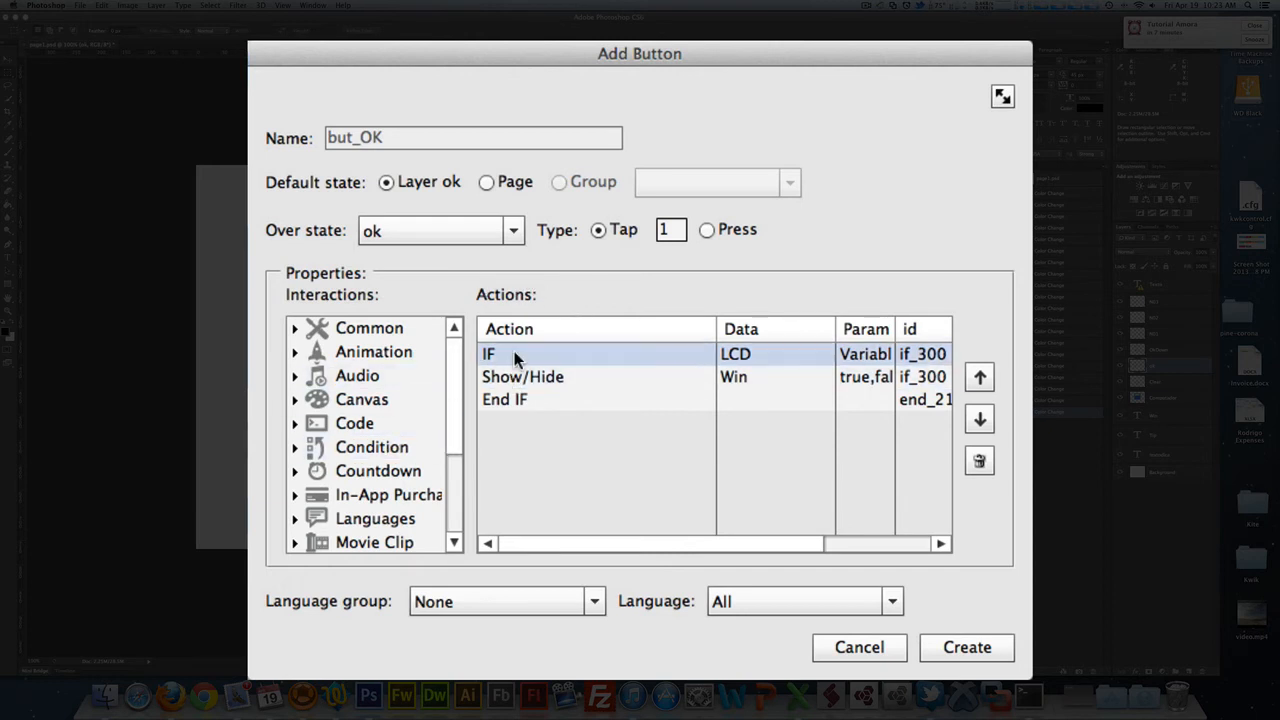
pyautogui.click(294, 447)
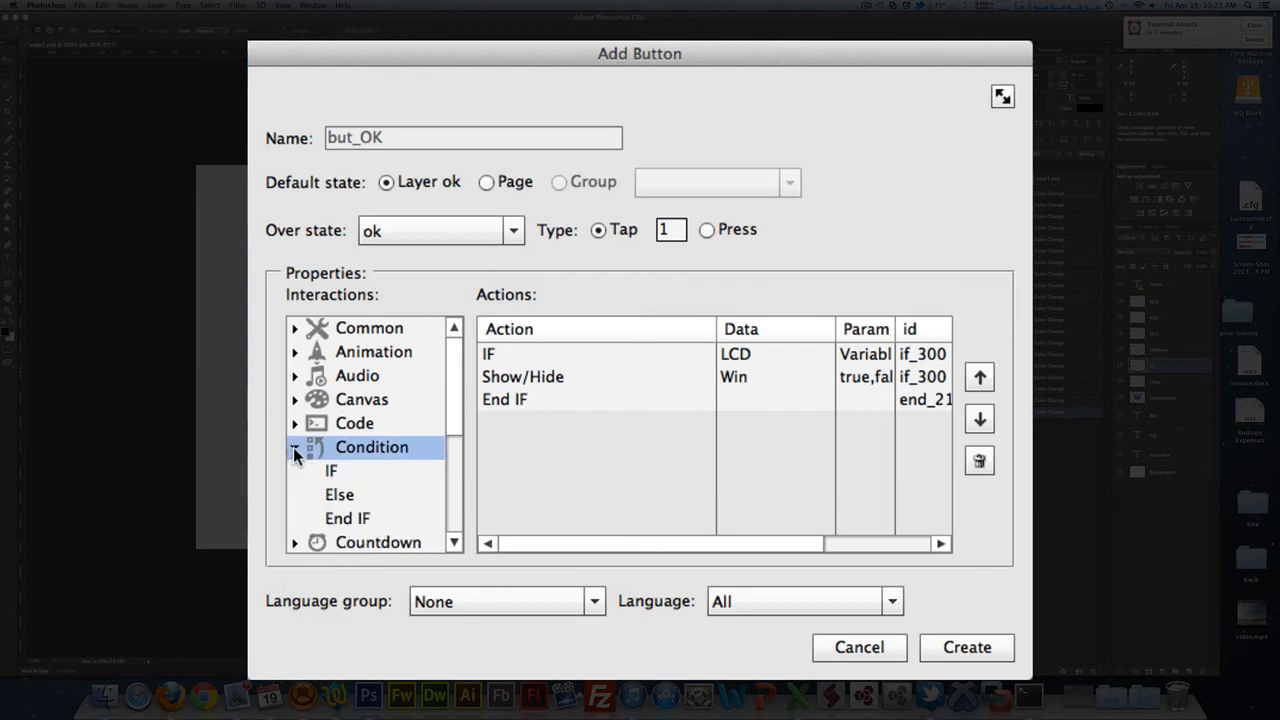
pyautogui.click(514, 362)
pyautogui.doubleClick(514, 362)
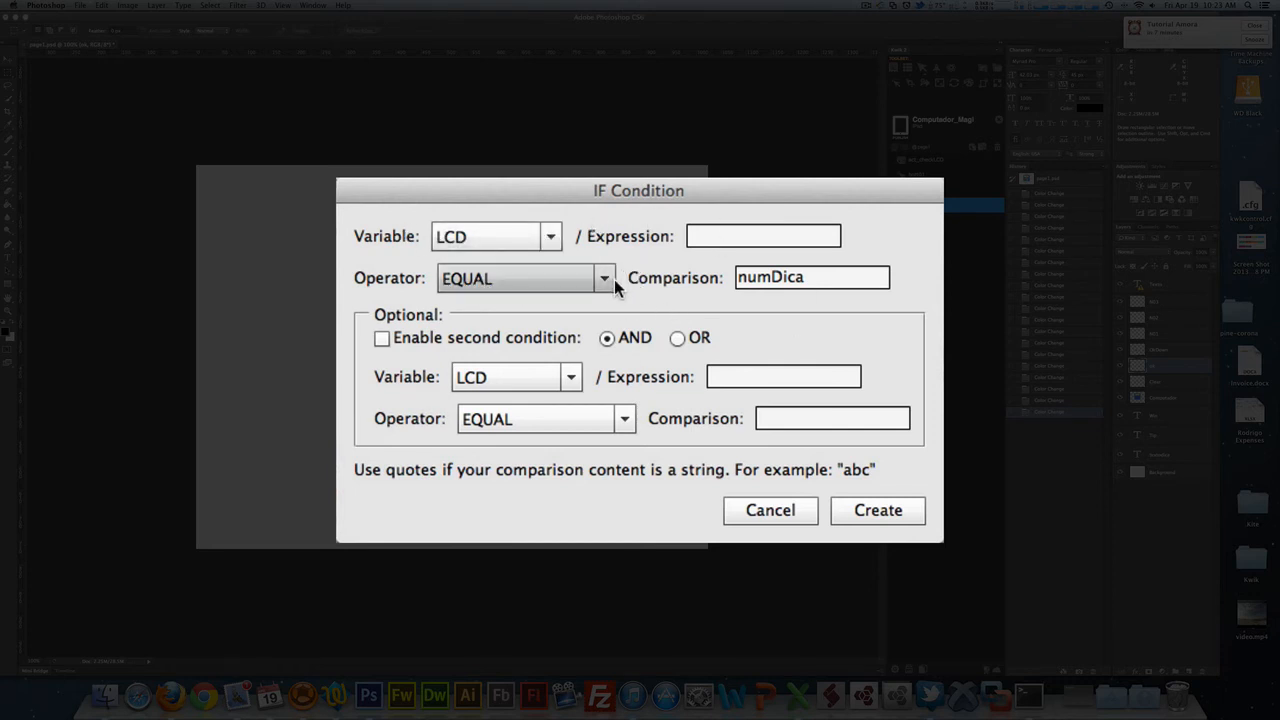
pyautogui.click(827, 277)
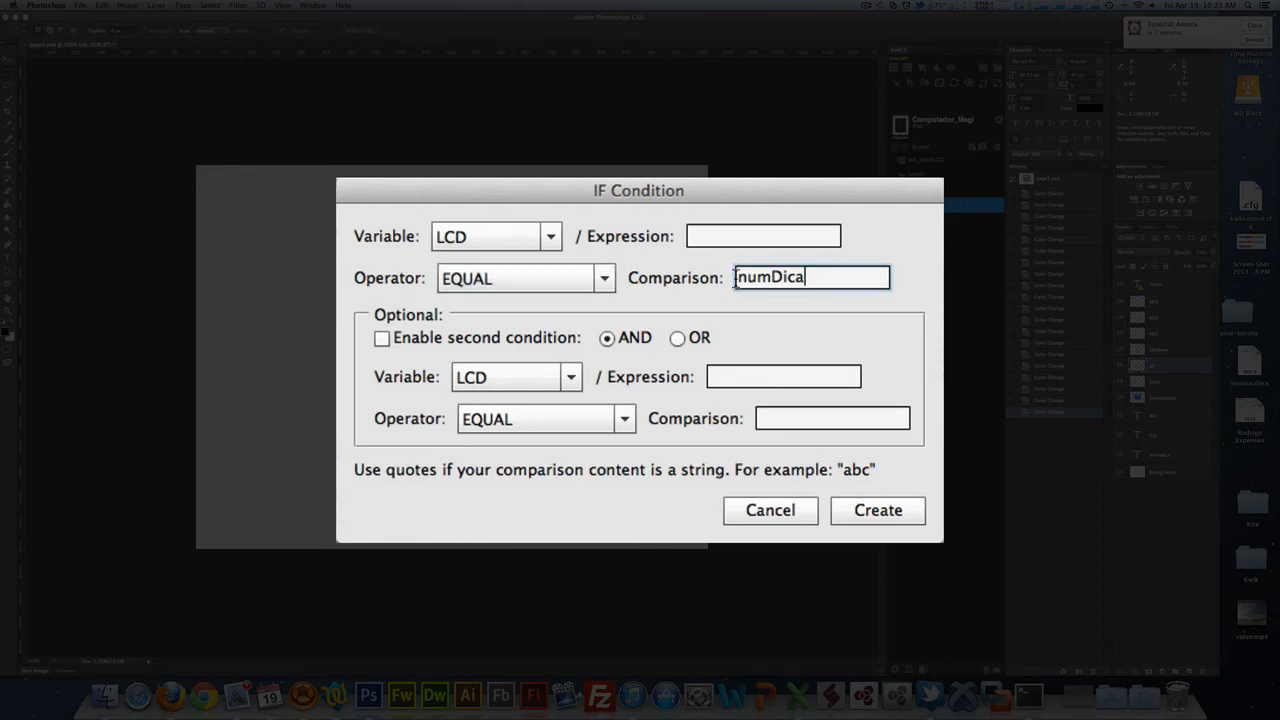
pyautogui.doubleClick(827, 277)
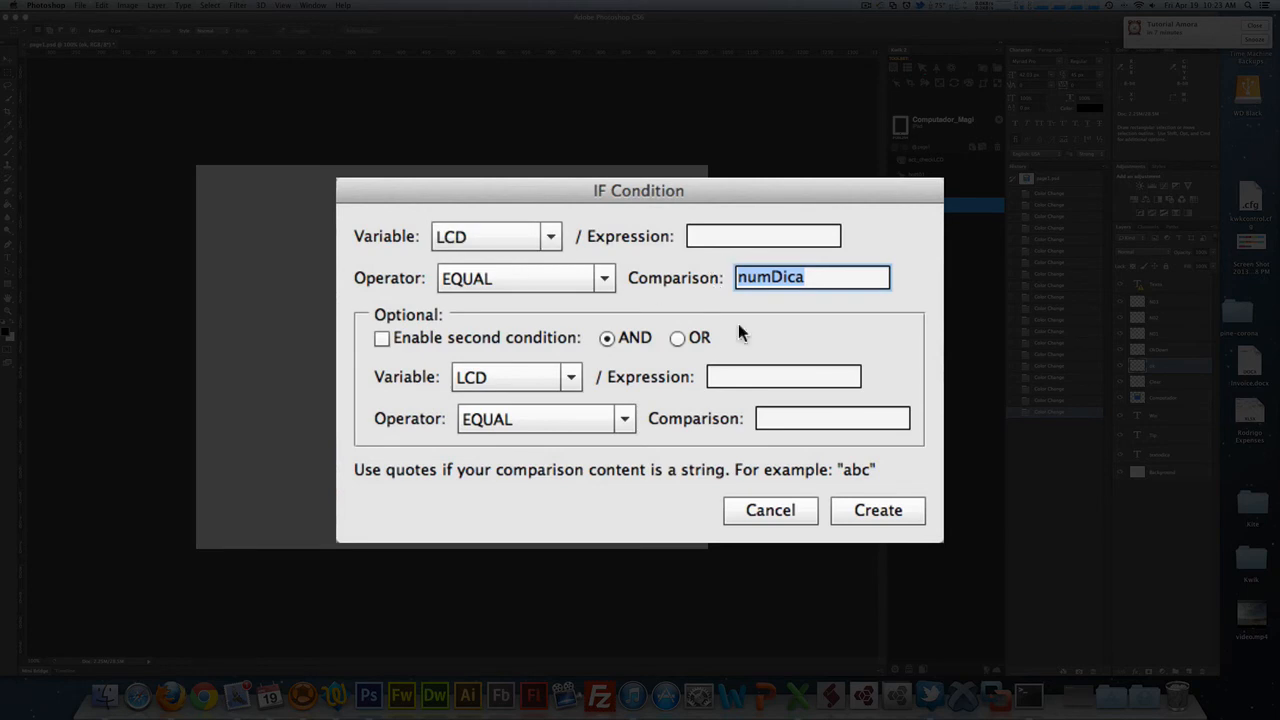
pyautogui.click(857, 507)
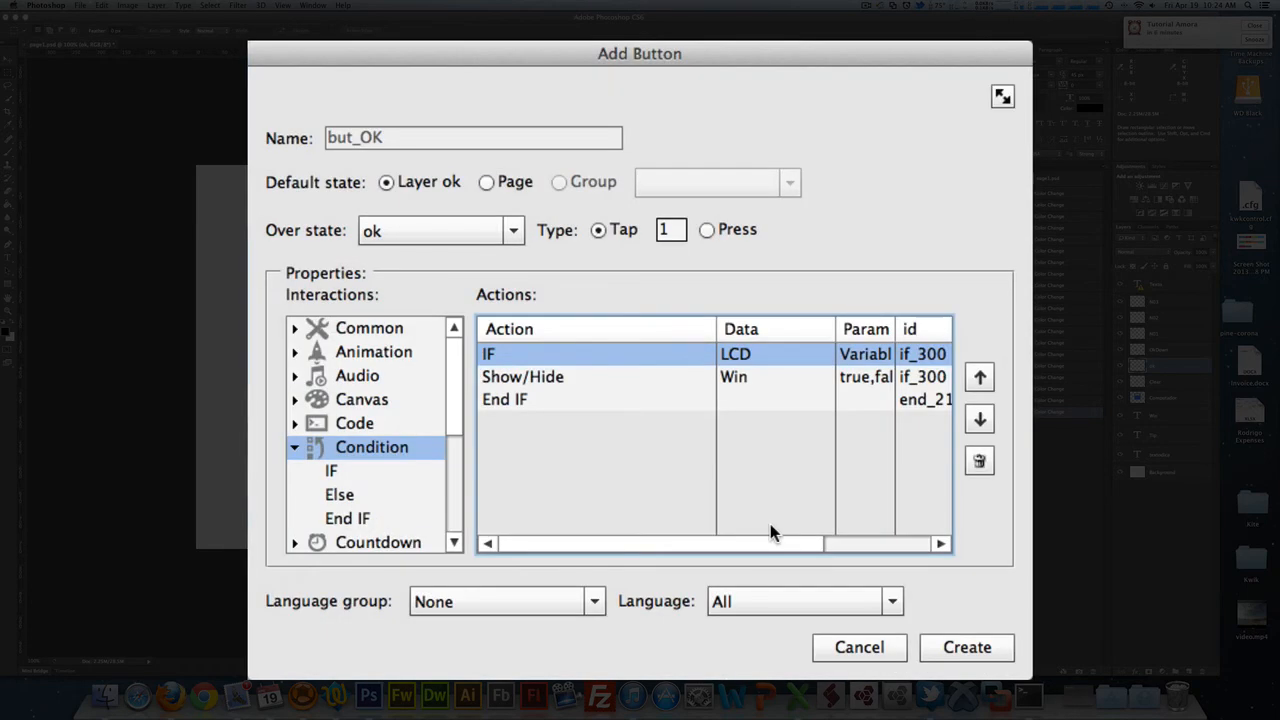
# - Review the Show/Hide action for the Win layer in but_OK and save the button
pyautogui.doubleClick(530, 375)
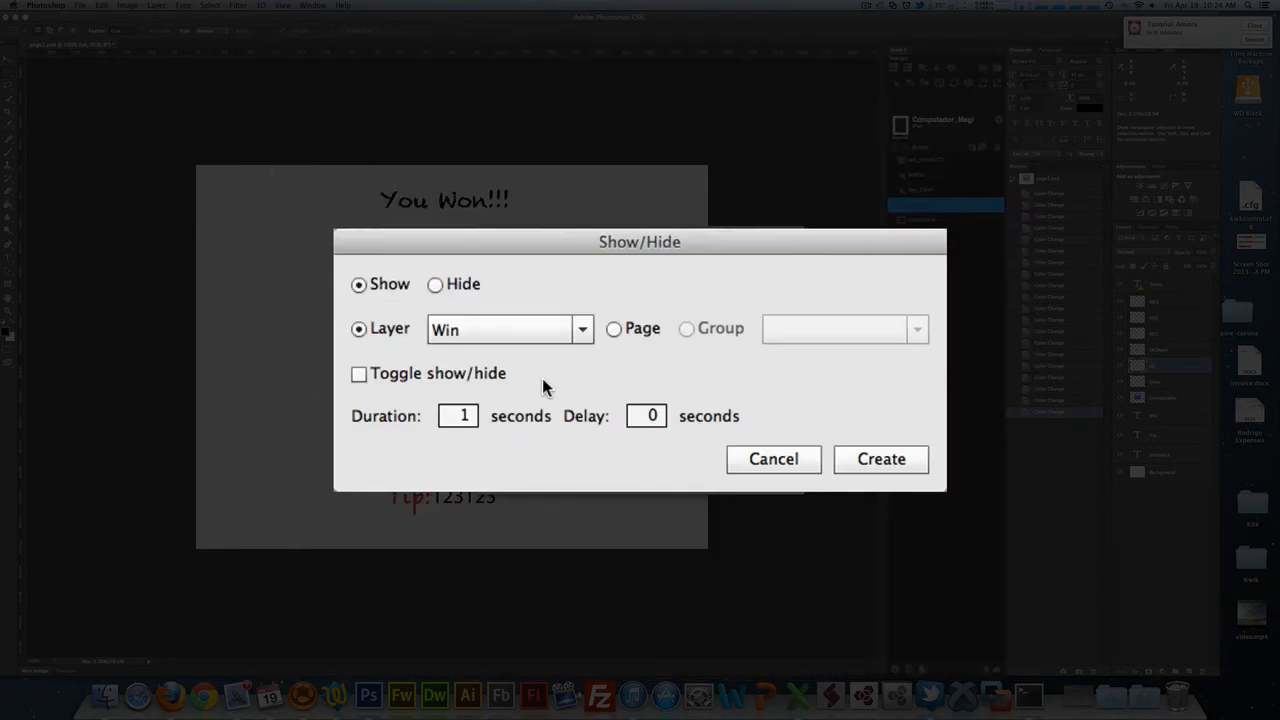
pyautogui.click(785, 465)
pyautogui.click(294, 328)
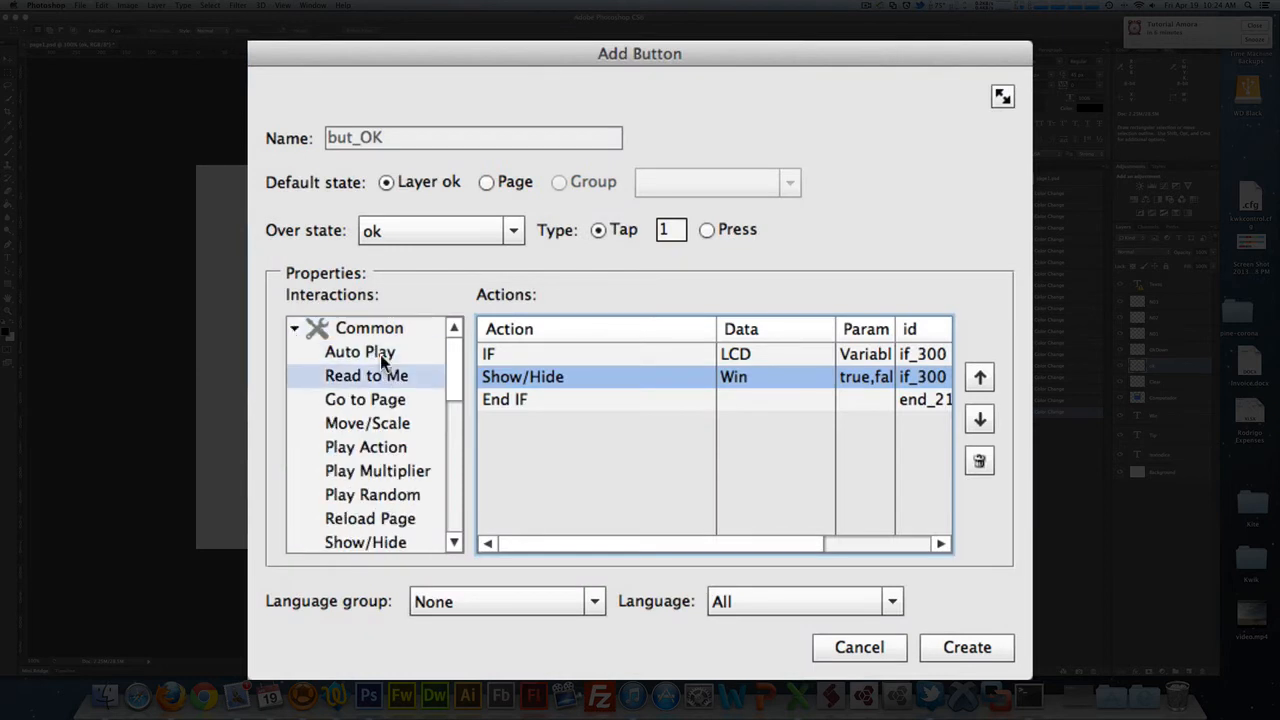
pyautogui.doubleClick(543, 375)
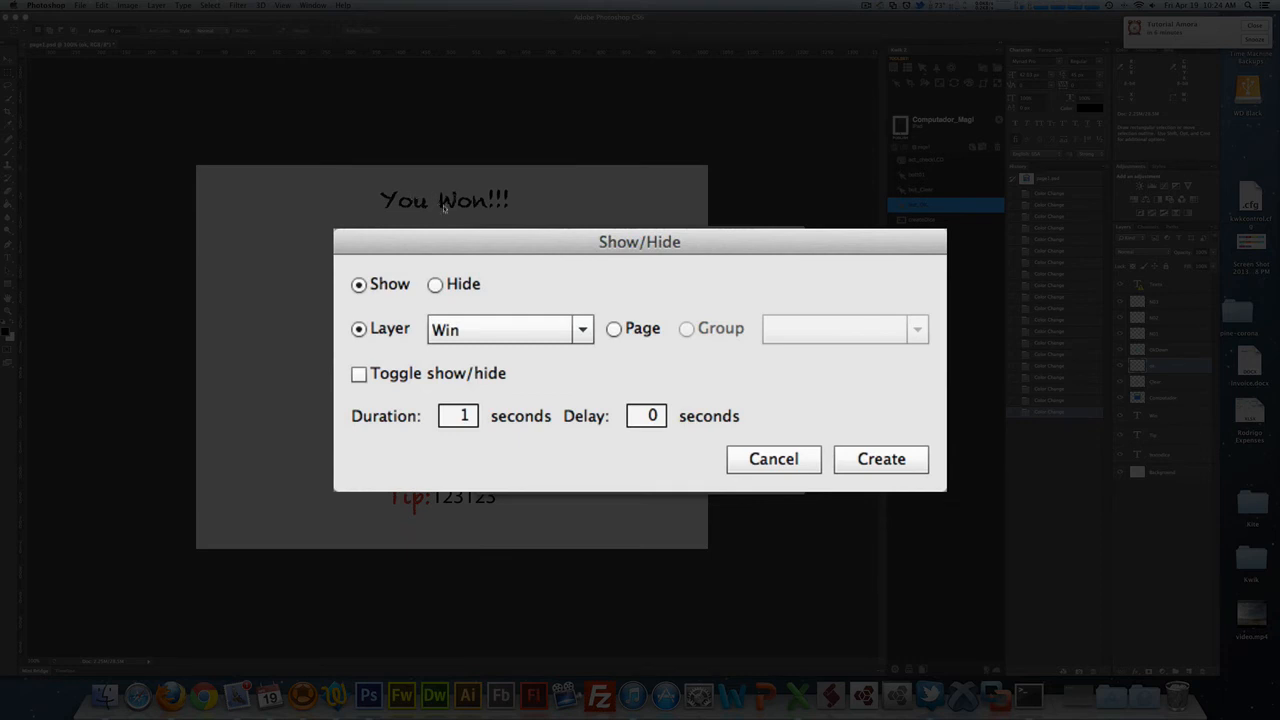
pyautogui.click(814, 457)
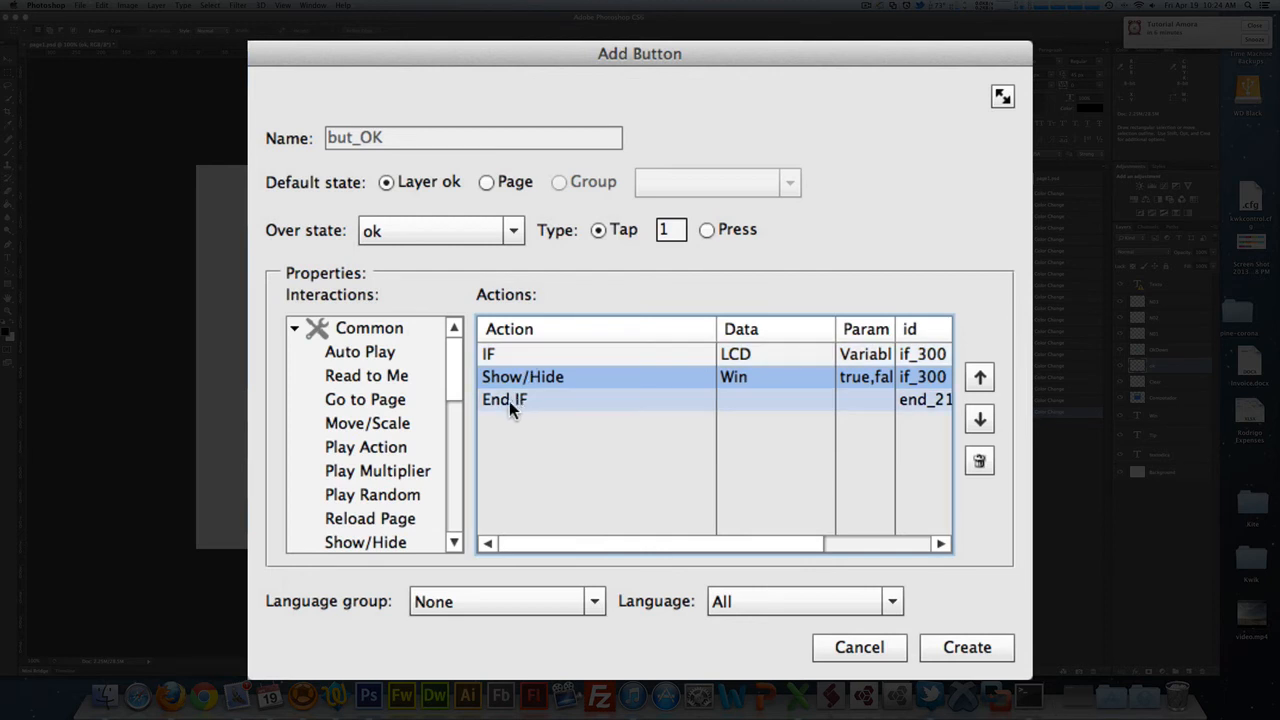
pyautogui.click(295, 337)
pyautogui.click(294, 328)
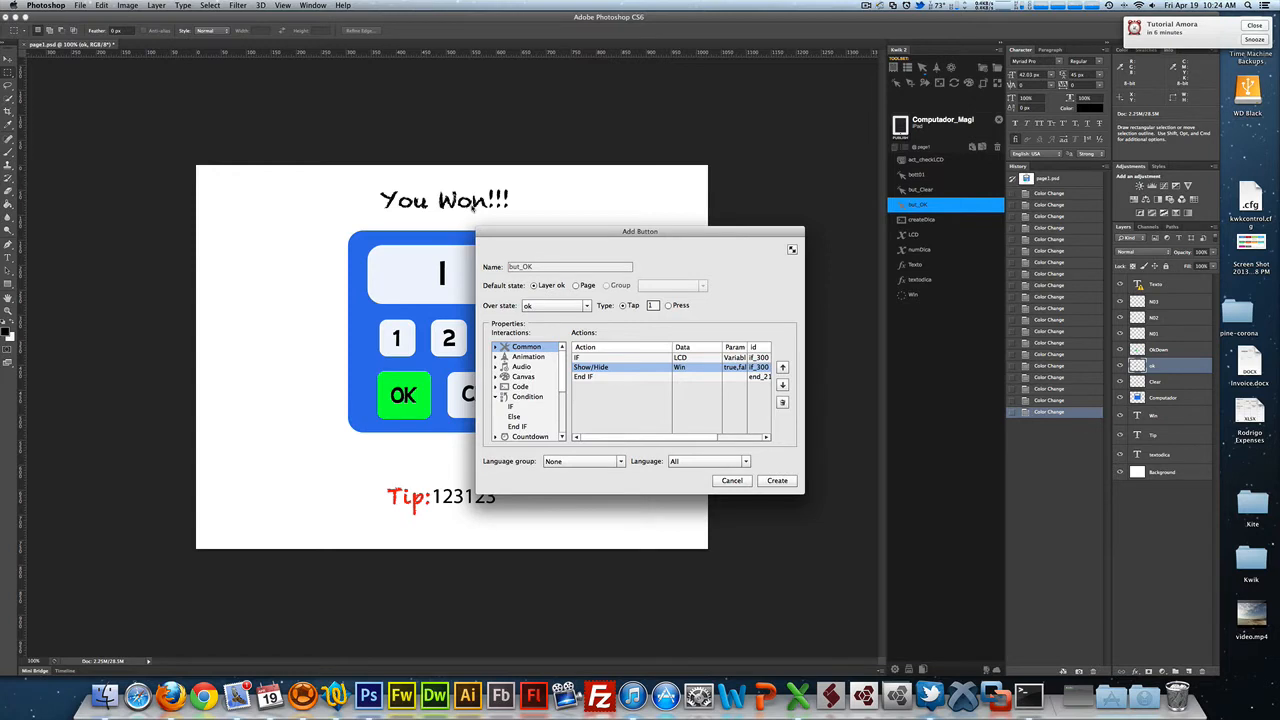
pyautogui.click(780, 482)
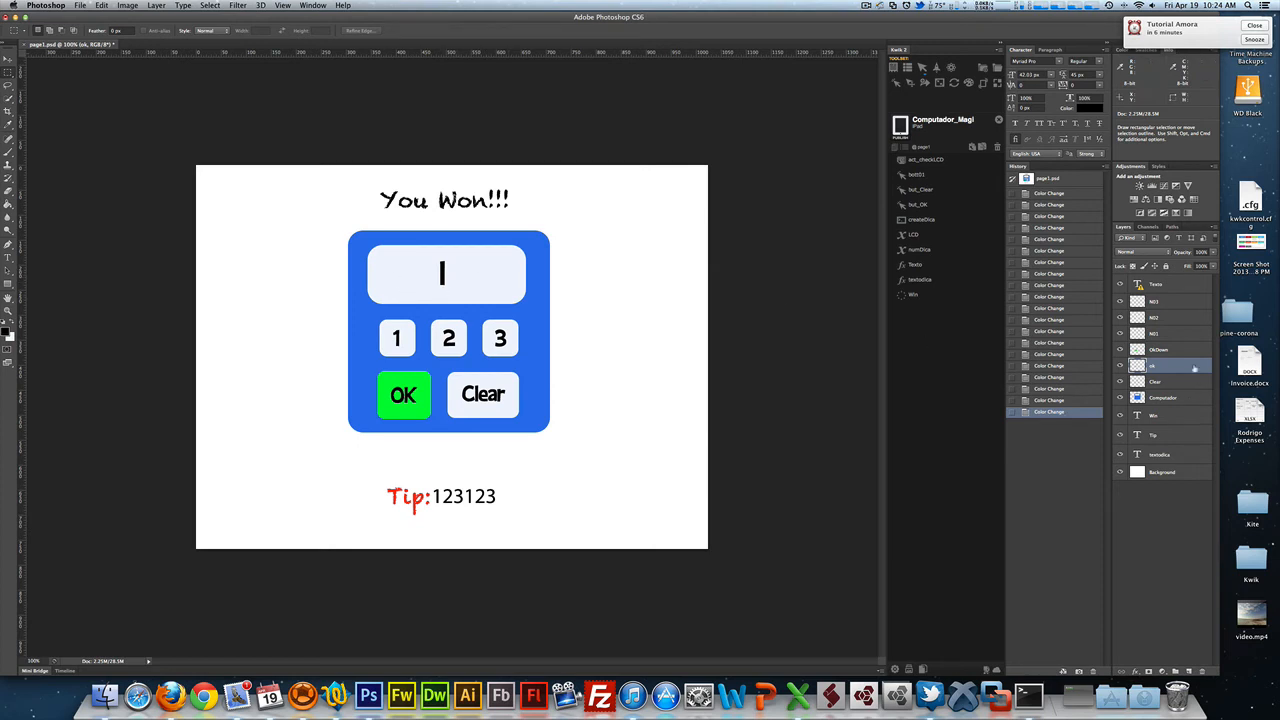
# - Open the bott01 button for the N01 layer and review the expression, operator and comparison of its IF condition
pyautogui.click(1168, 337)
pyautogui.click(915, 177)
pyautogui.doubleClick(915, 177)
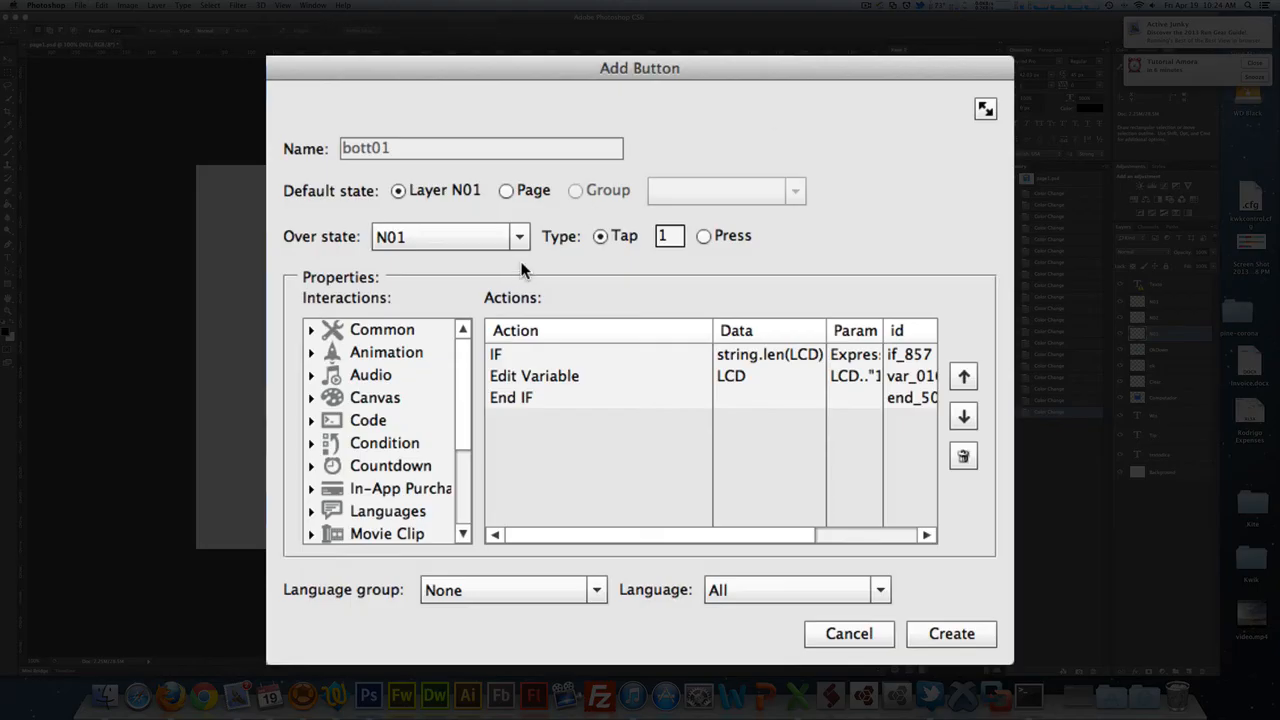
pyautogui.click(597, 397)
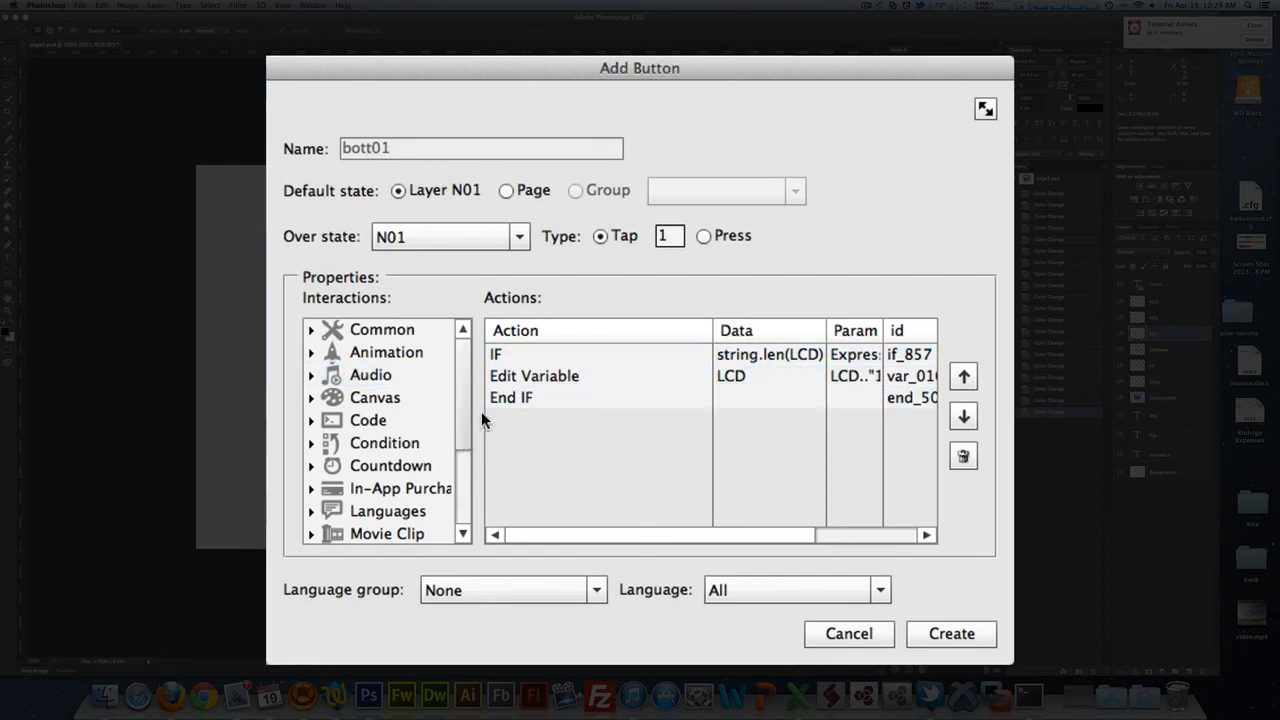
pyautogui.click(311, 444)
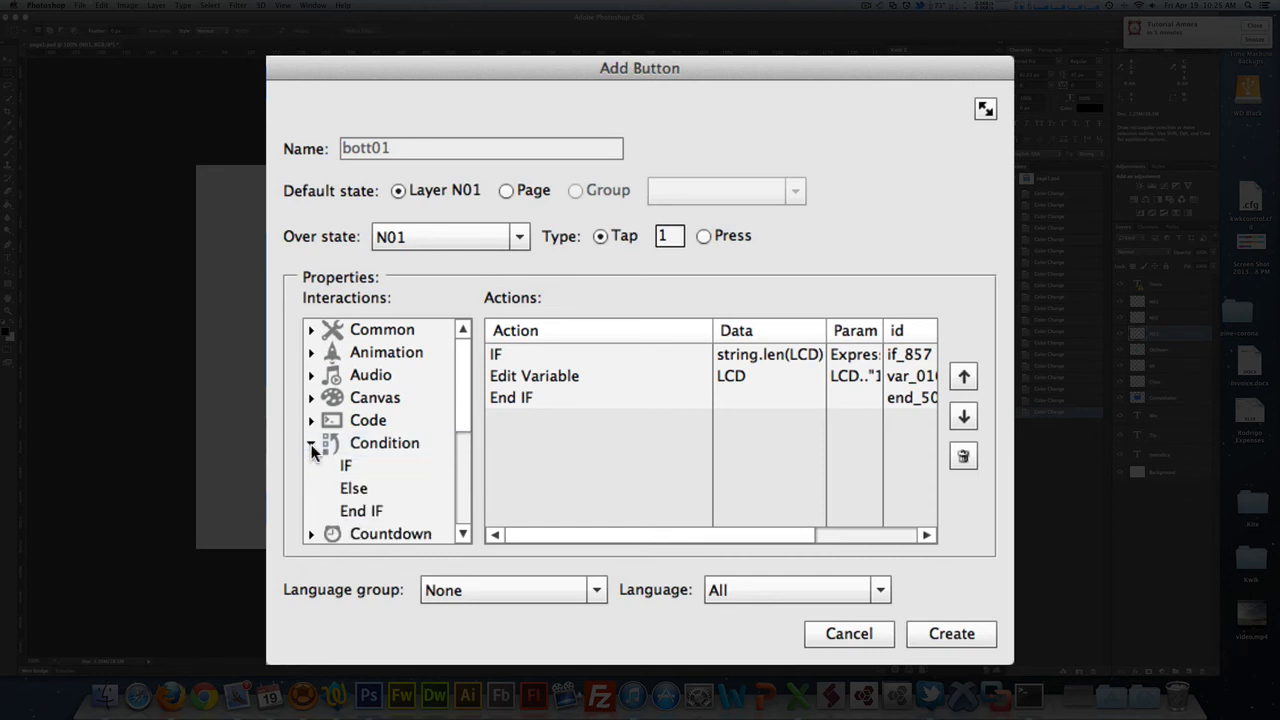
pyautogui.doubleClick(597, 354)
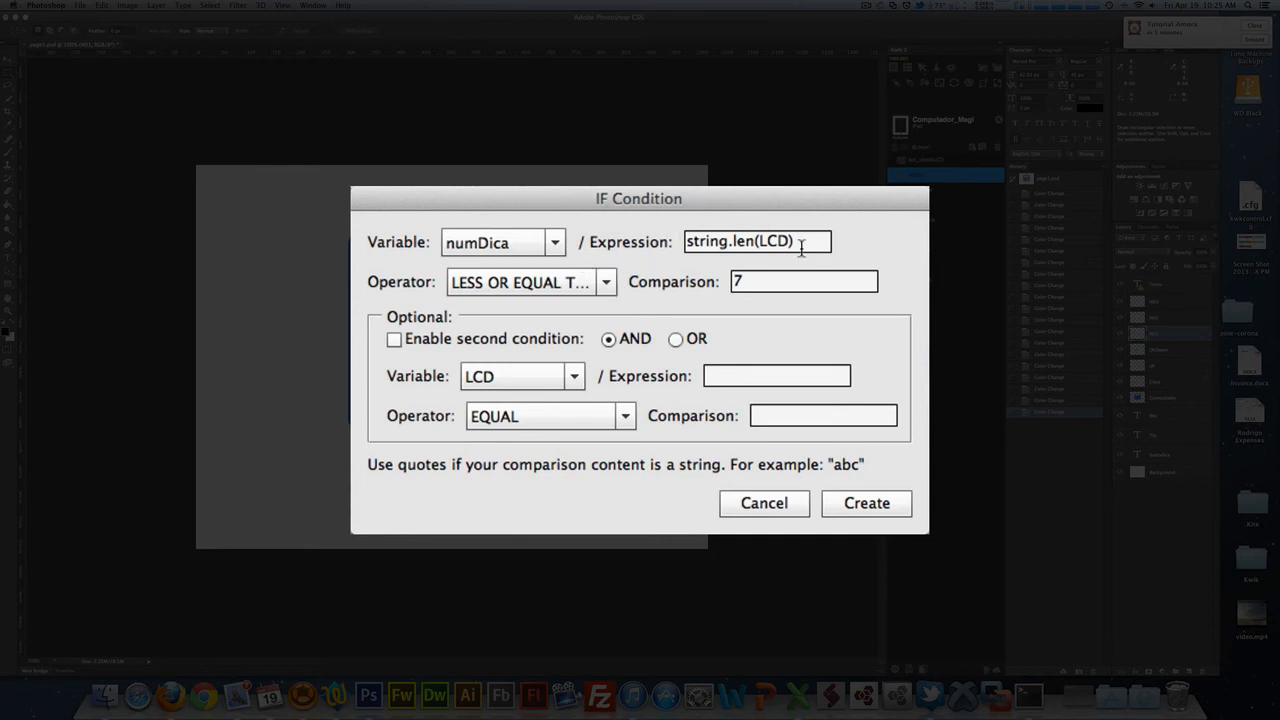
pyautogui.click(750, 241)
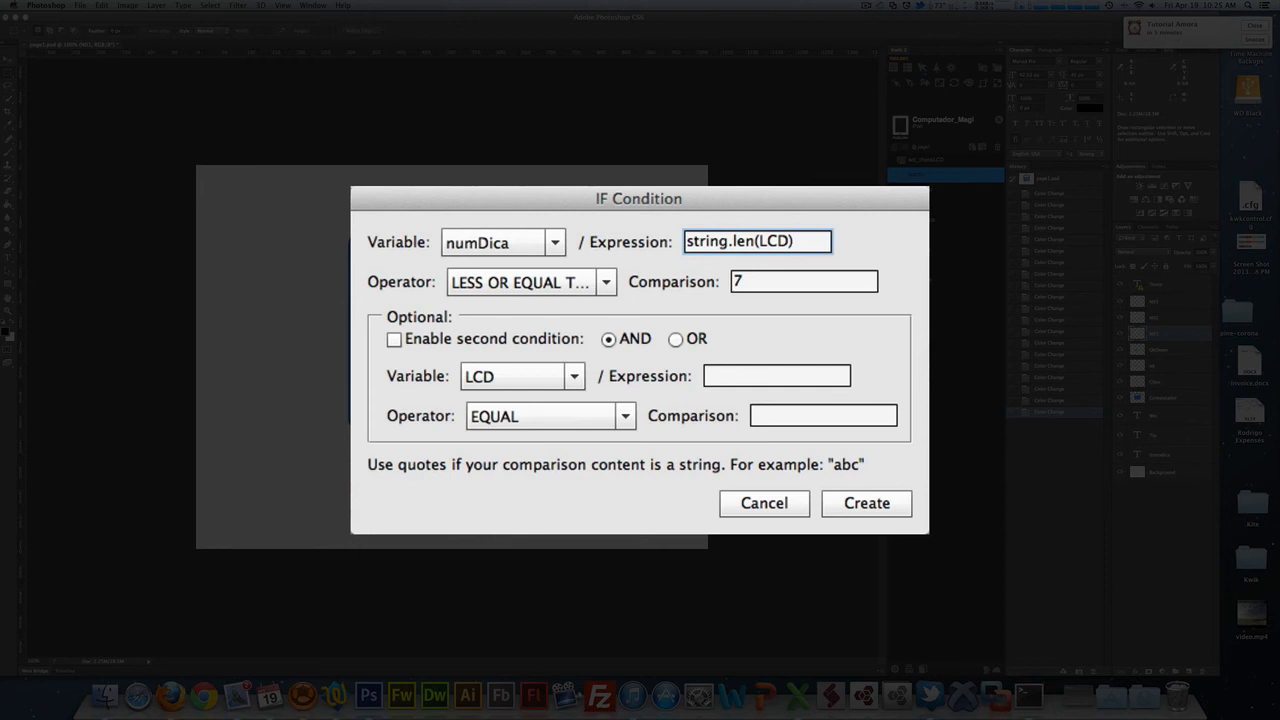
pyautogui.moveTo(761, 244); pyautogui.dragTo(789, 241)
pyautogui.moveTo(820, 243); pyautogui.dragTo(688, 243)
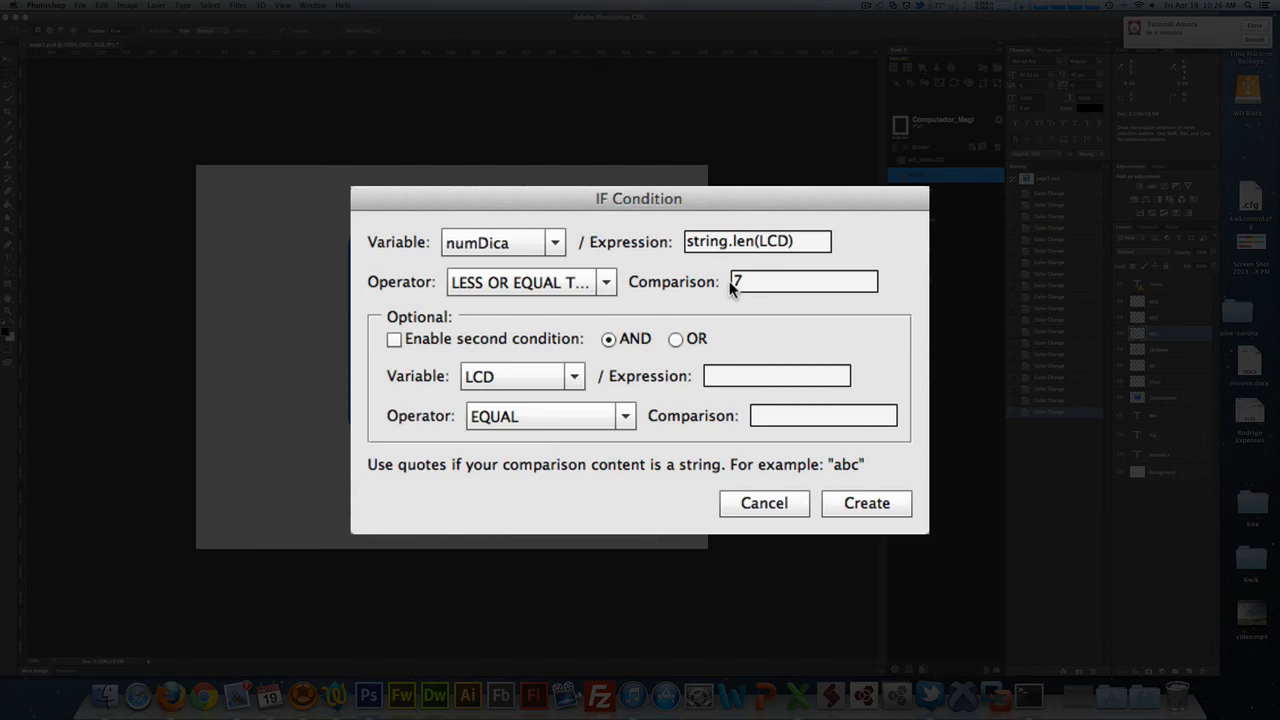
pyautogui.click(876, 504)
# - Review the variable and value of bott01's Edit Variable action and save the button
pyautogui.doubleClick(558, 378)
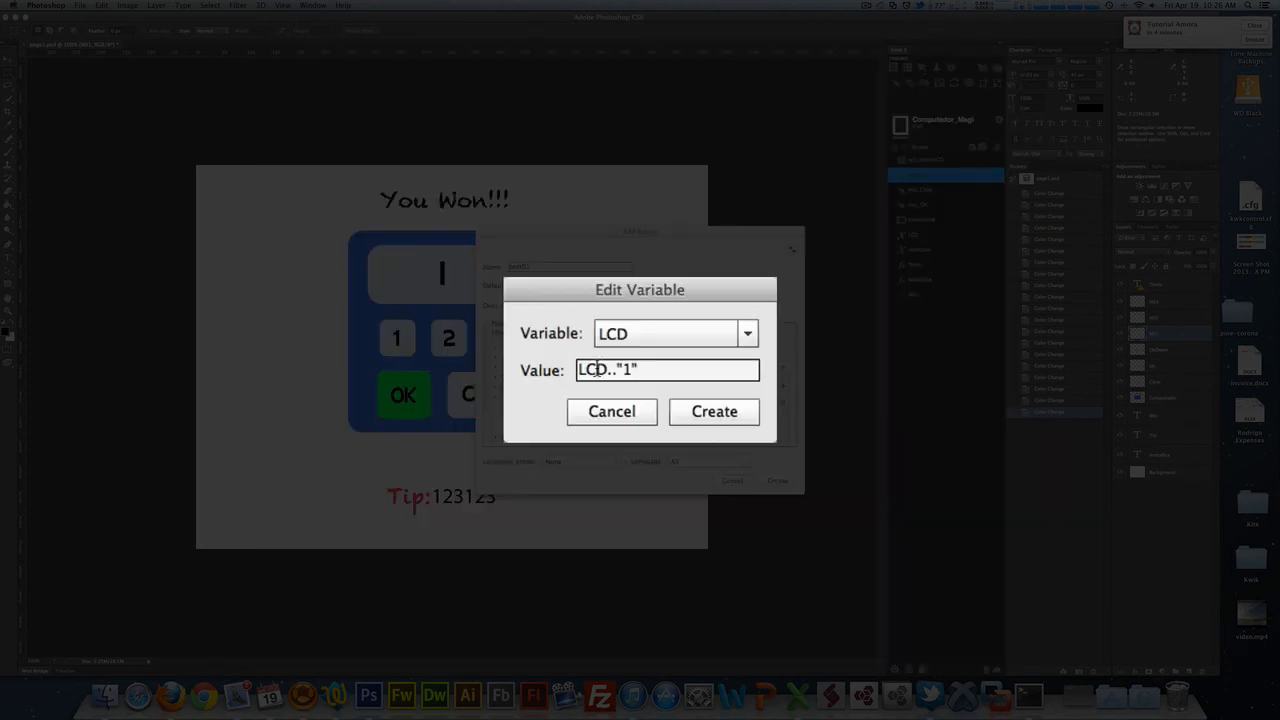
pyautogui.click(750, 336)
pyautogui.click(606, 372)
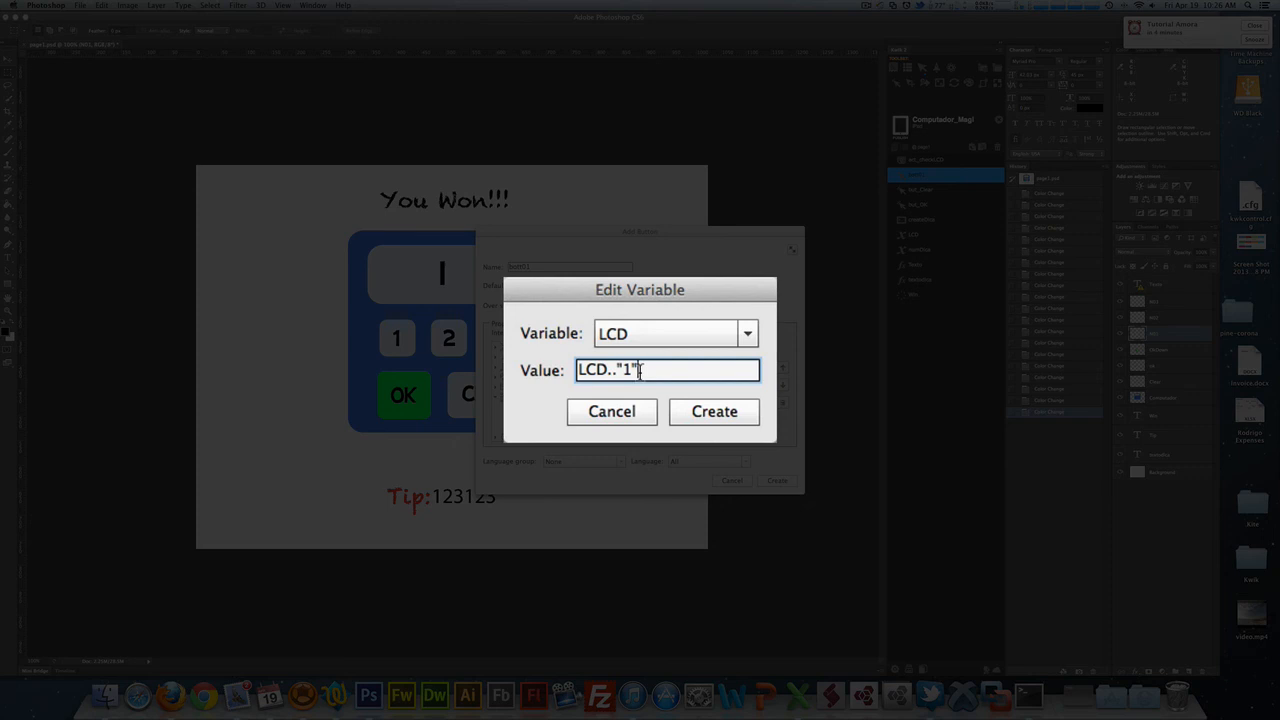
pyautogui.click(682, 406)
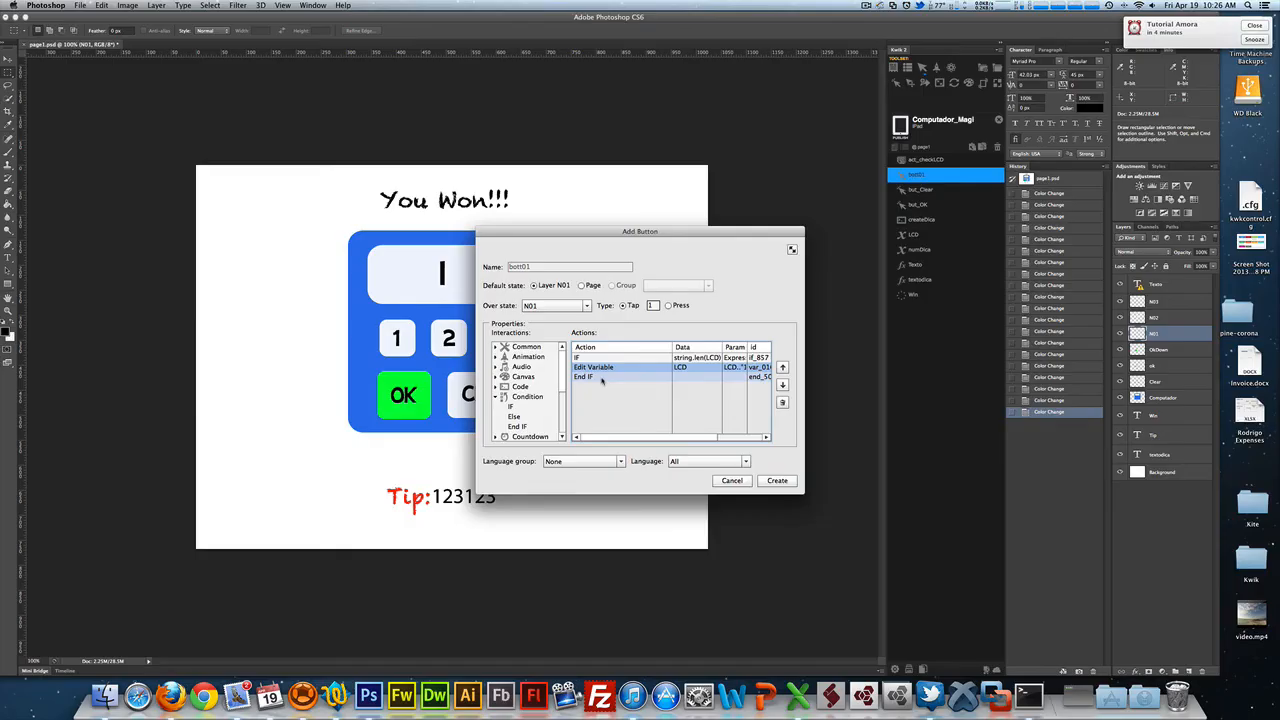
pyautogui.click(779, 480)
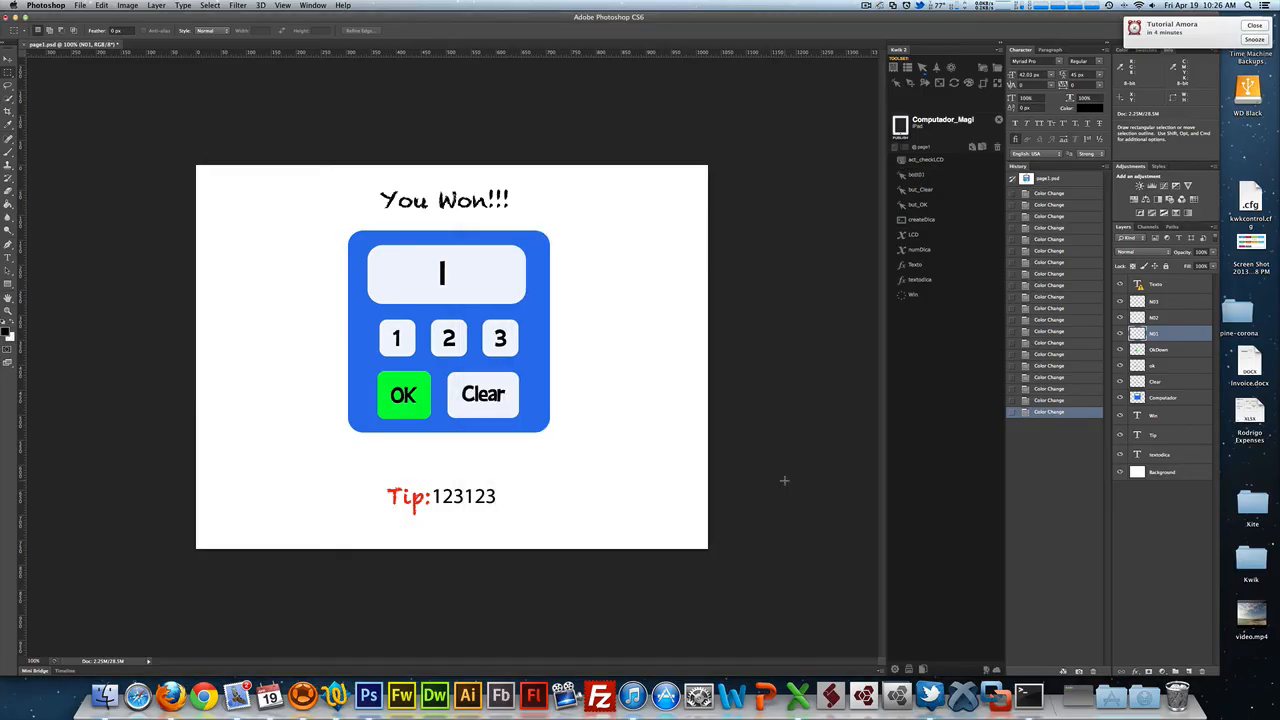
# - Copy the bott01 button and paste it onto the N02 layer with the ID bott02
pyautogui.click(919, 176)
pyautogui.click(920, 176)
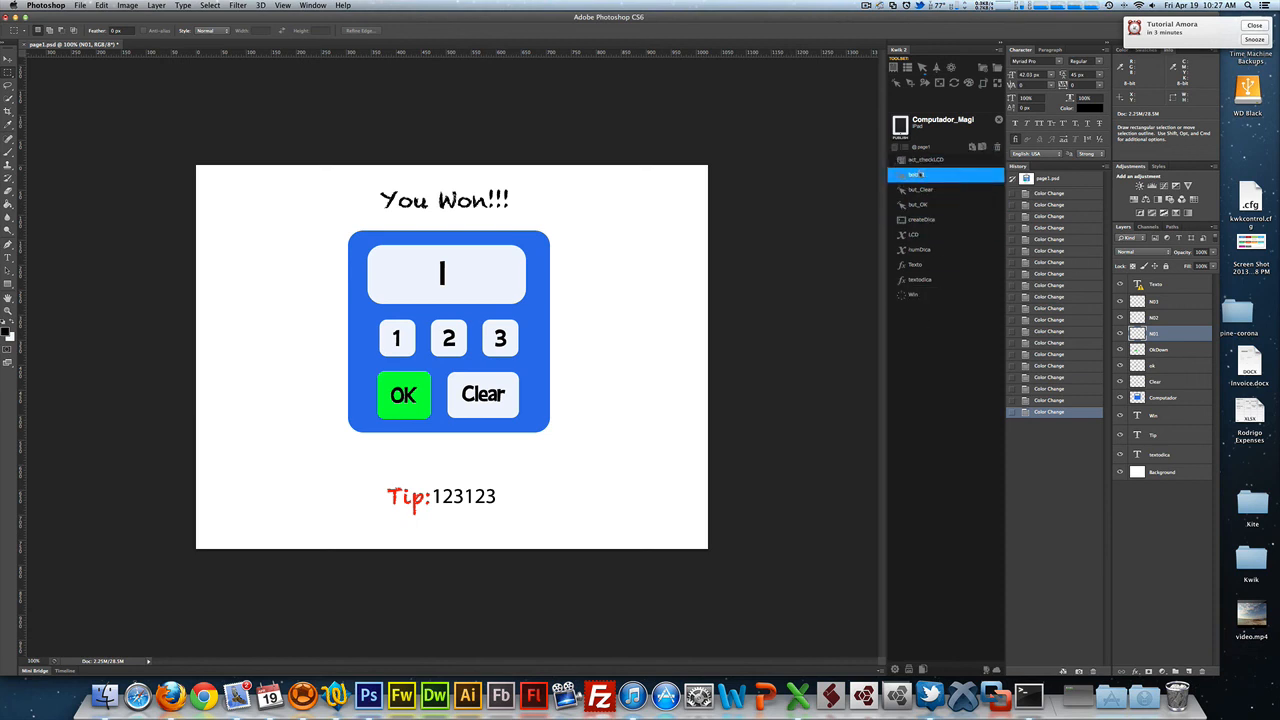
pyautogui.click(973, 148)
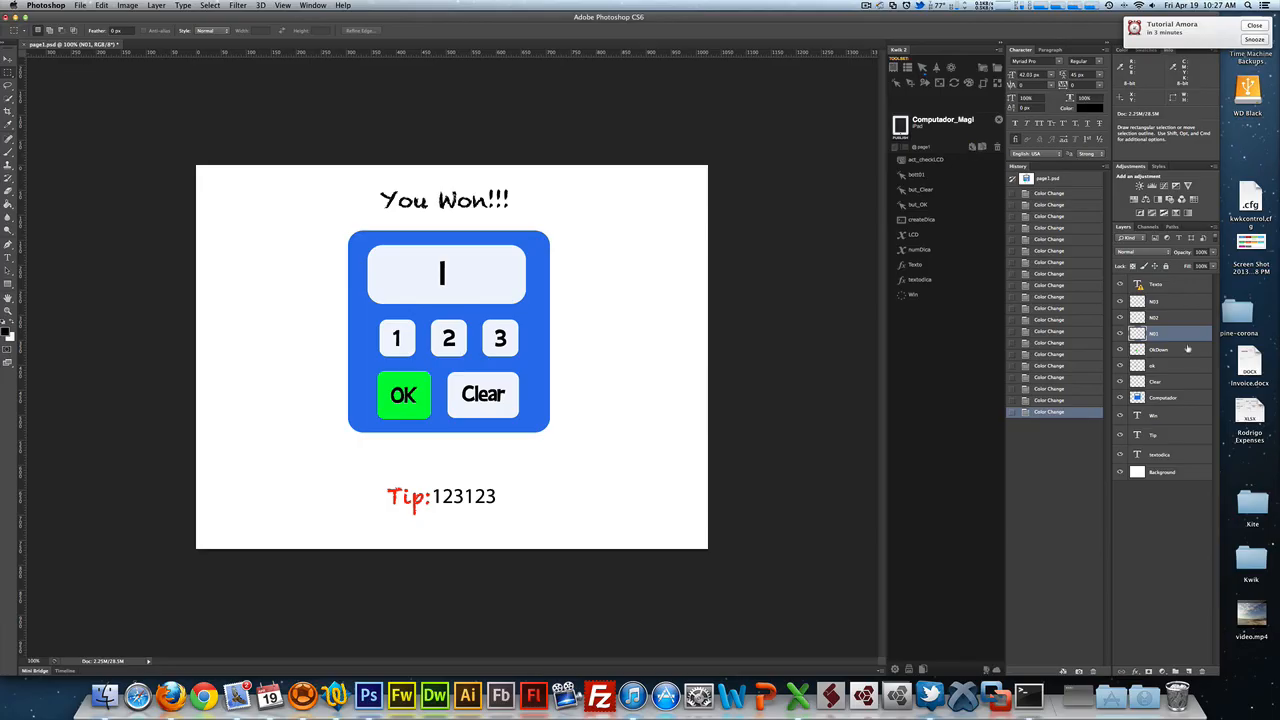
pyautogui.click(1168, 322)
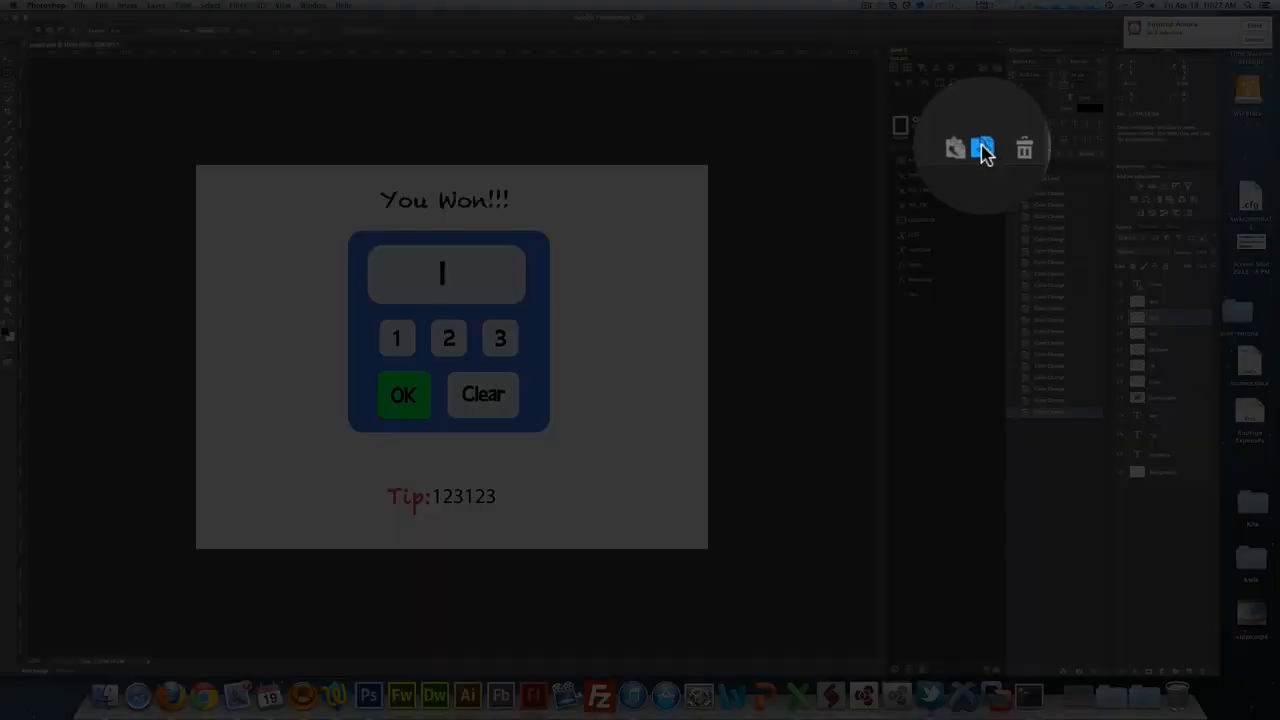
pyautogui.click(981, 148)
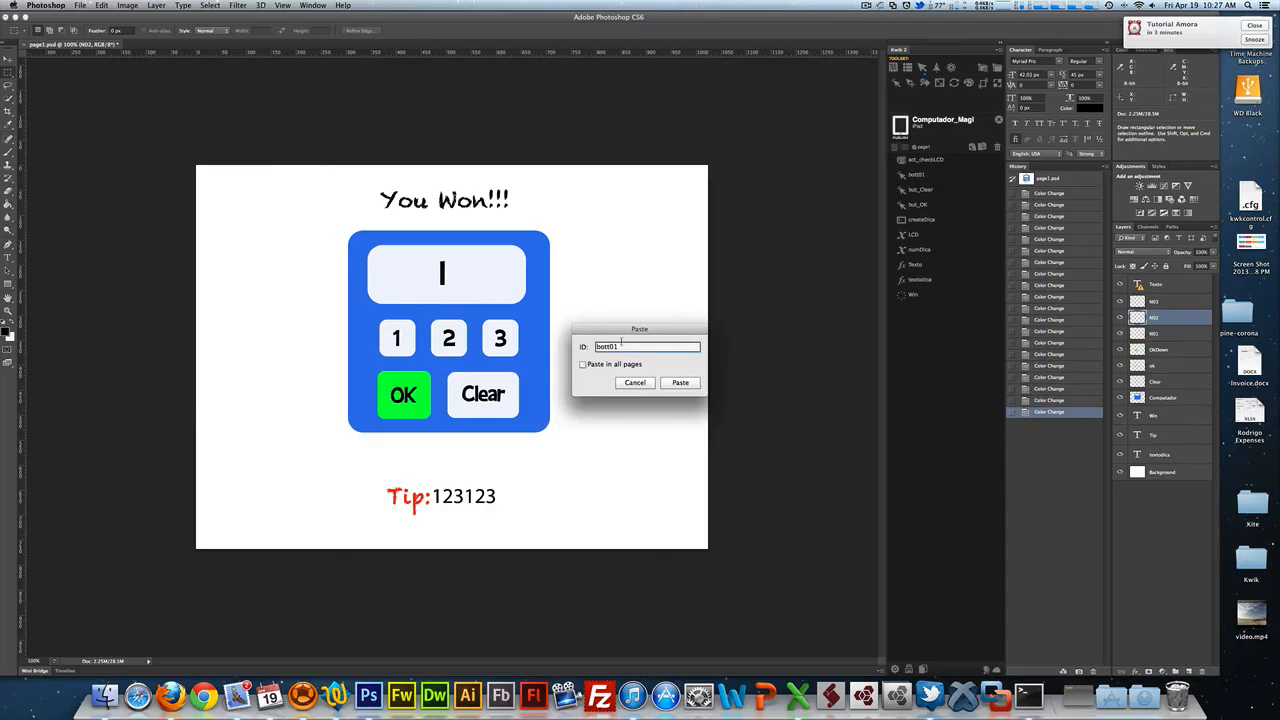
pyautogui.press('BackSpace')
pyautogui.write('2')
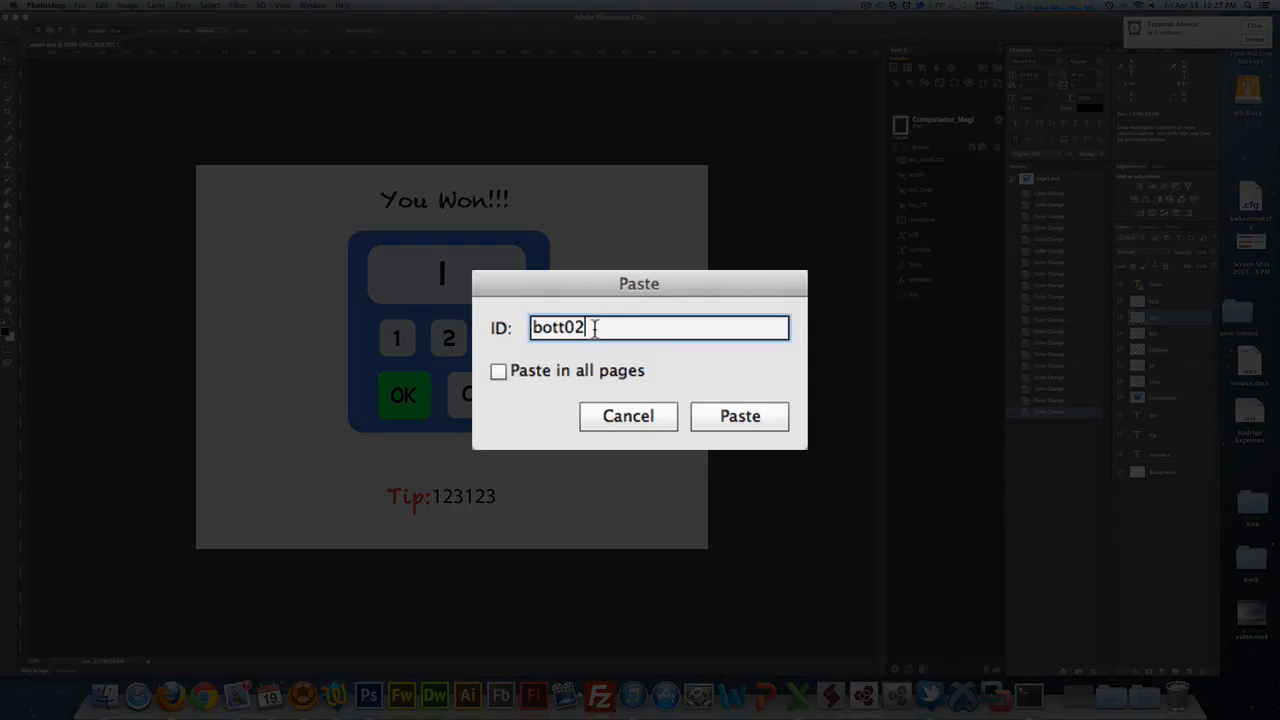
pyautogui.click(727, 418)
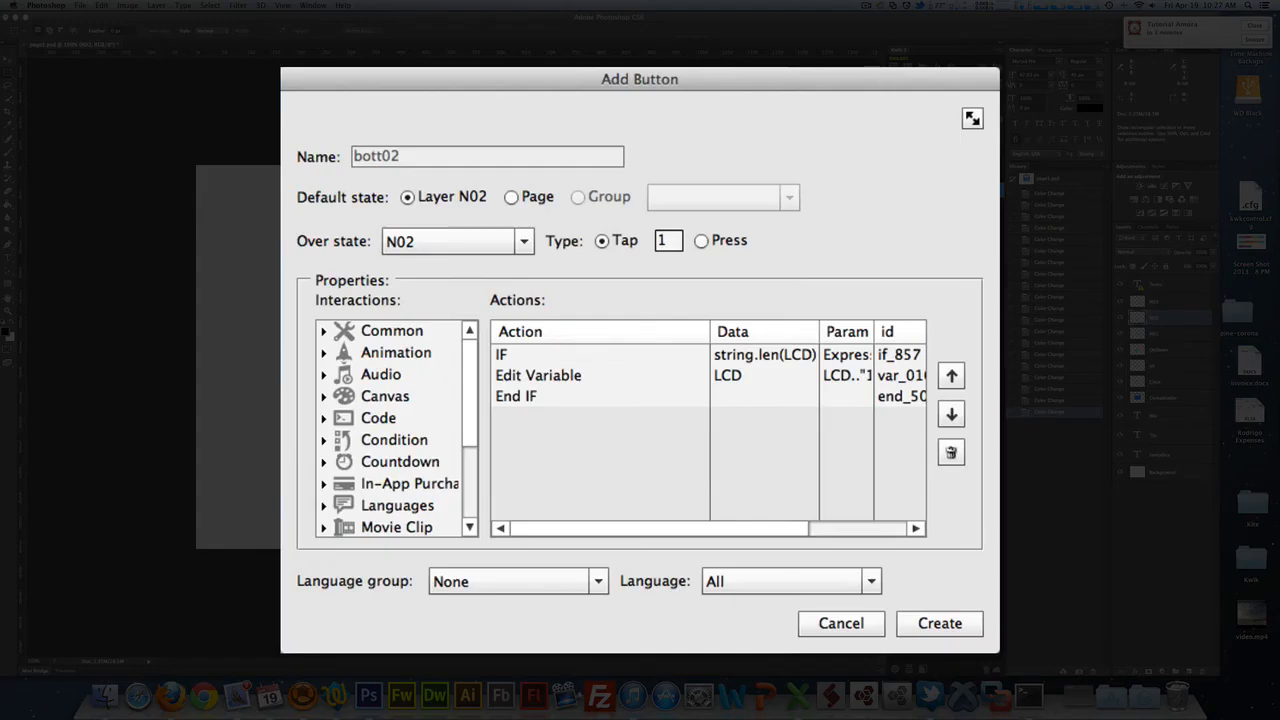
# - Set the value of bott02's Edit Variable action for LCD to LCD.."2"
pyautogui.click(608, 400)
pyautogui.click(611, 375)
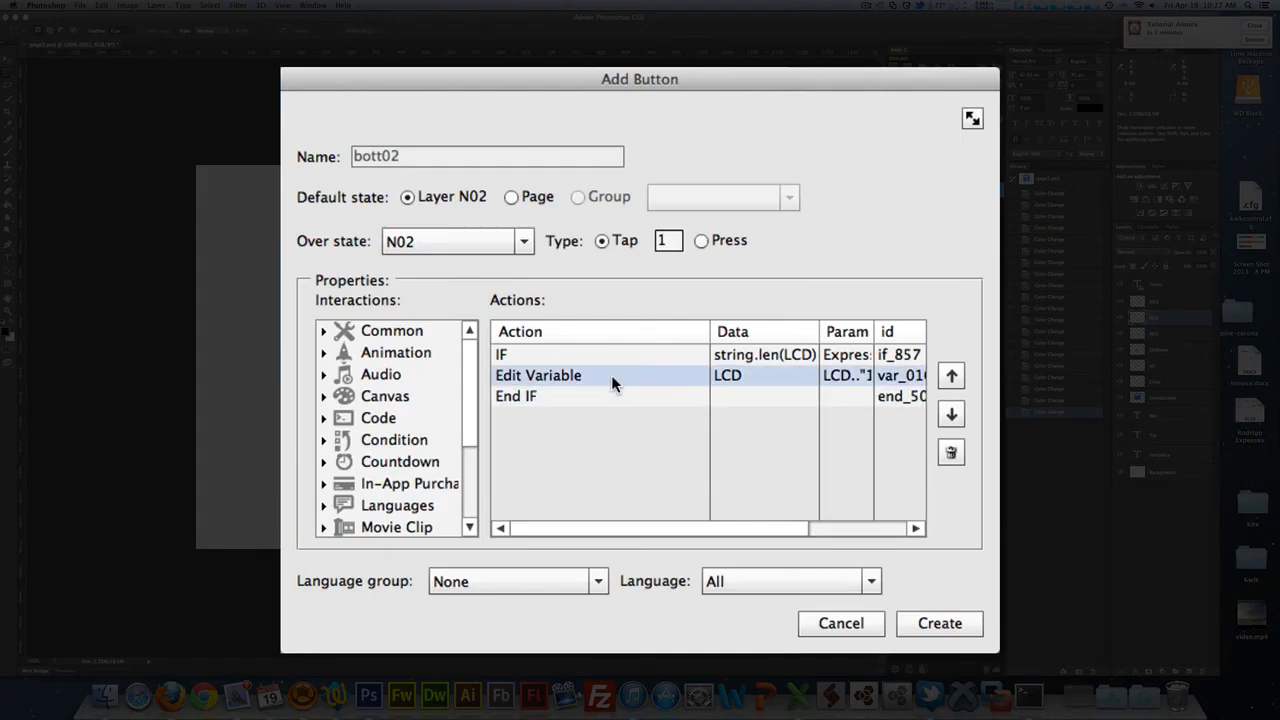
pyautogui.doubleClick(611, 375)
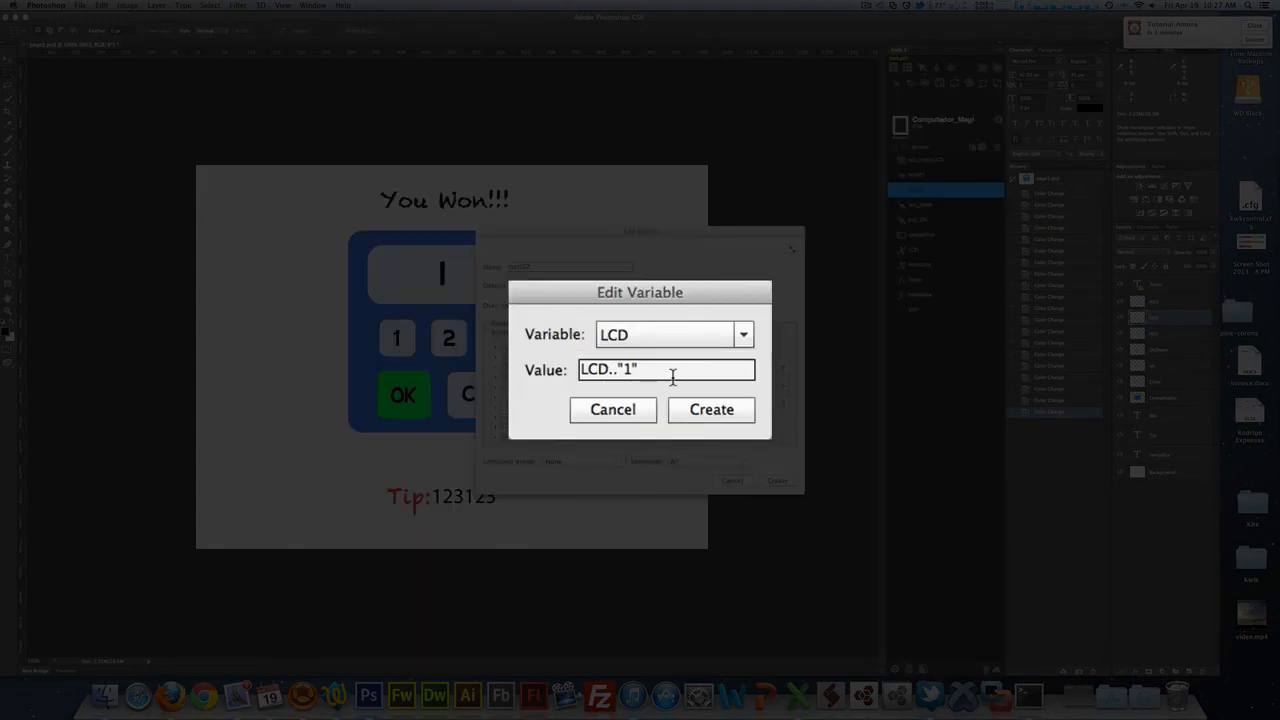
pyautogui.click(637, 369)
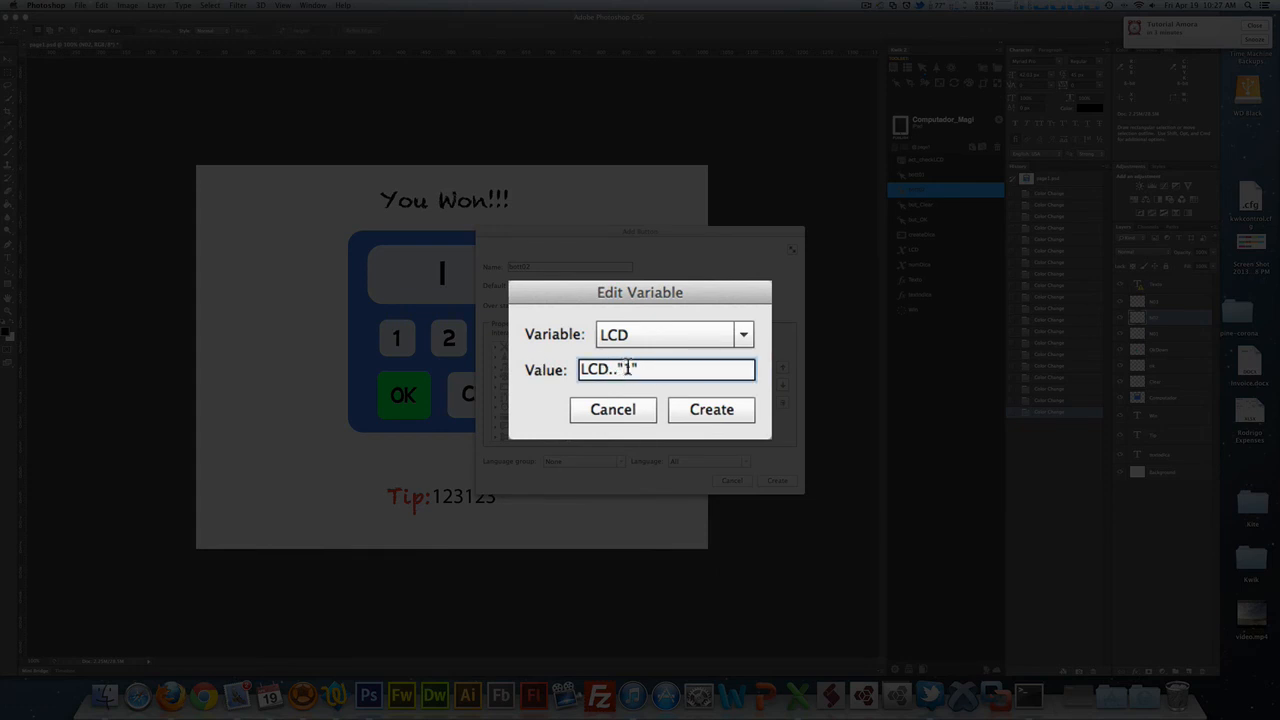
pyautogui.doubleClick(628, 369)
pyautogui.write('2')
pyautogui.click(723, 414)
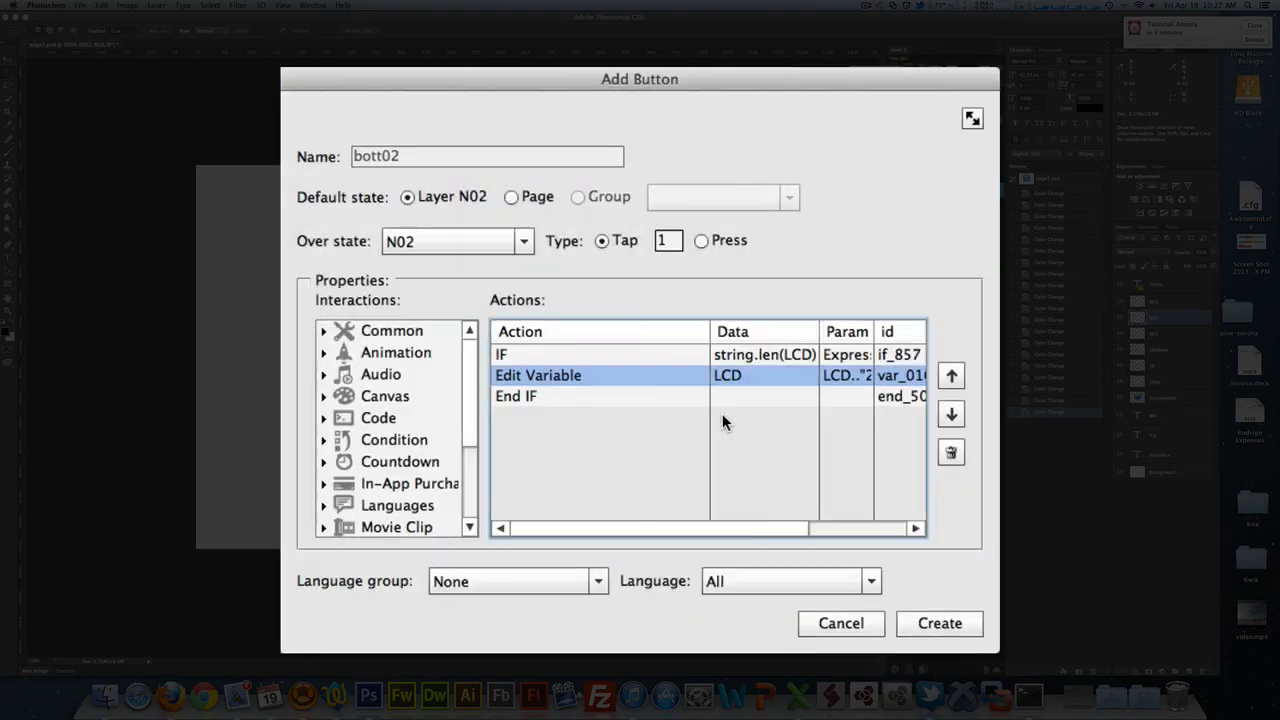
# - Save the bott02 button and paste the copied button interaction onto the N03 layer with the ID bott03
pyautogui.click(777, 481)
pyautogui.click(1166, 302)
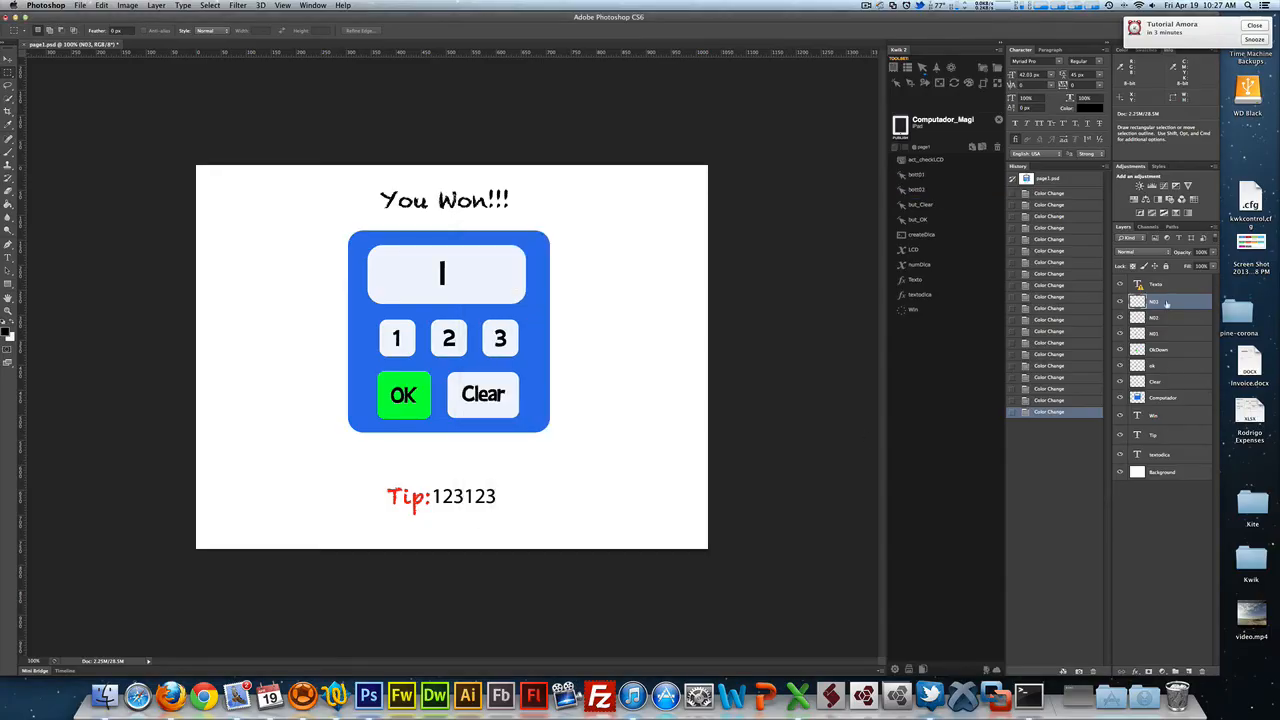
pyautogui.click(966, 174)
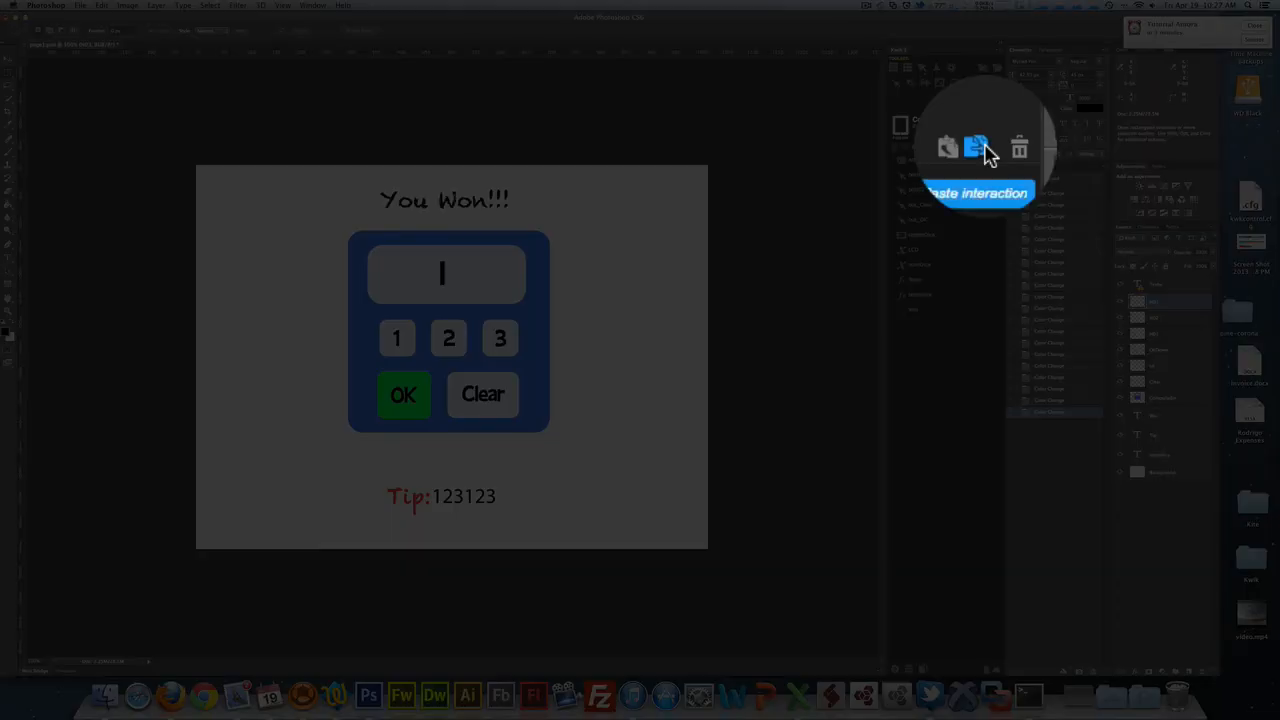
pyautogui.click(982, 147)
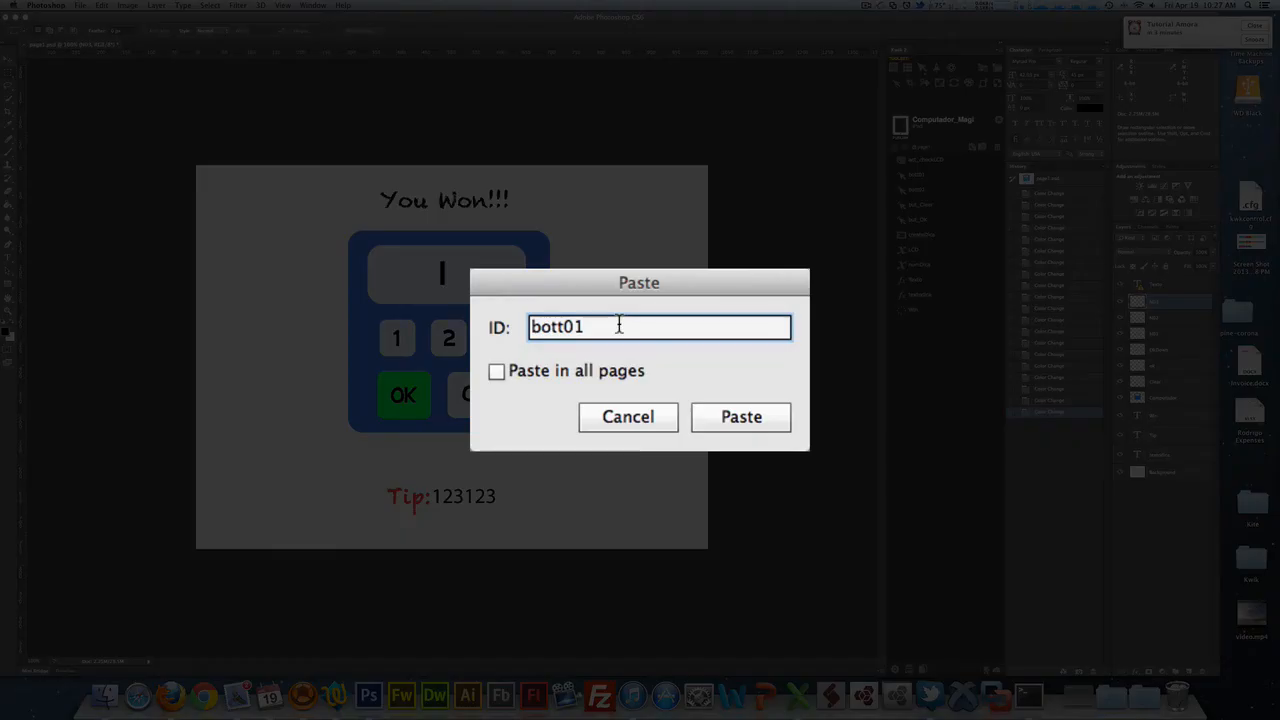
pyautogui.press('BackSpace')
pyautogui.write('3')
pyautogui.click(741, 417)
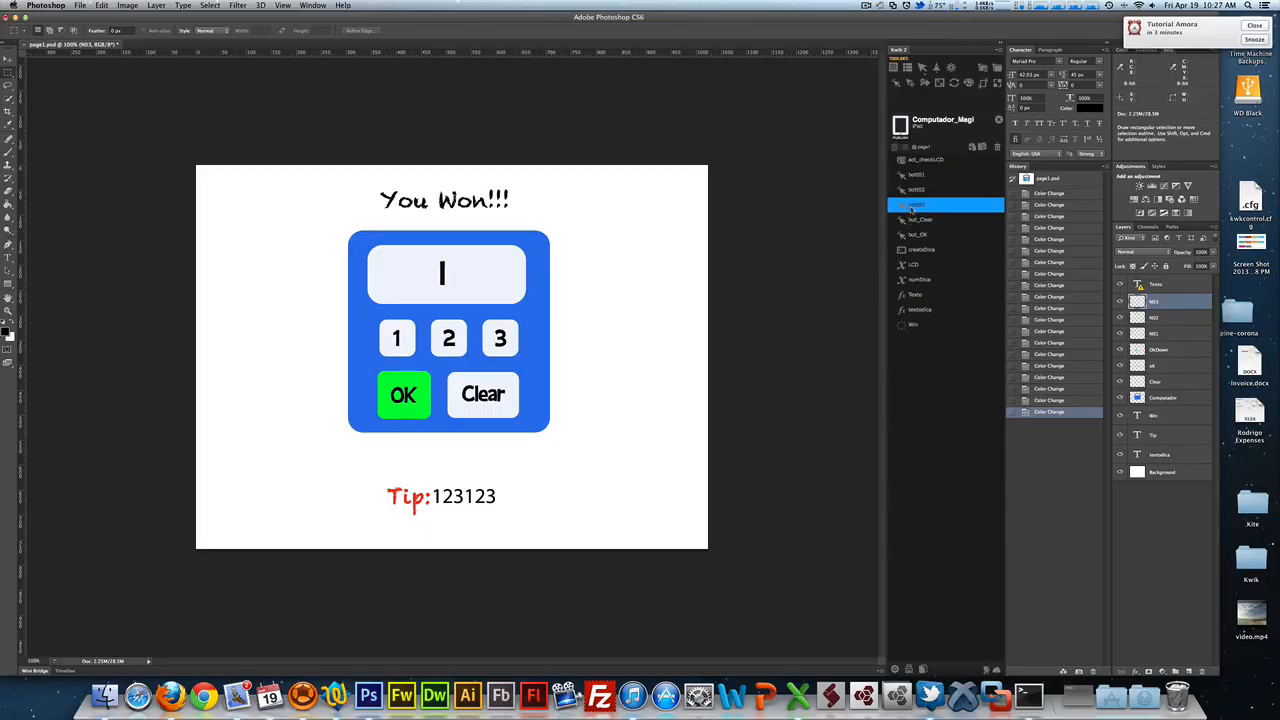
# - Set the value of bott03's Edit Variable action for LCD to LCD.."3" and save the button
pyautogui.doubleClick(911, 208)
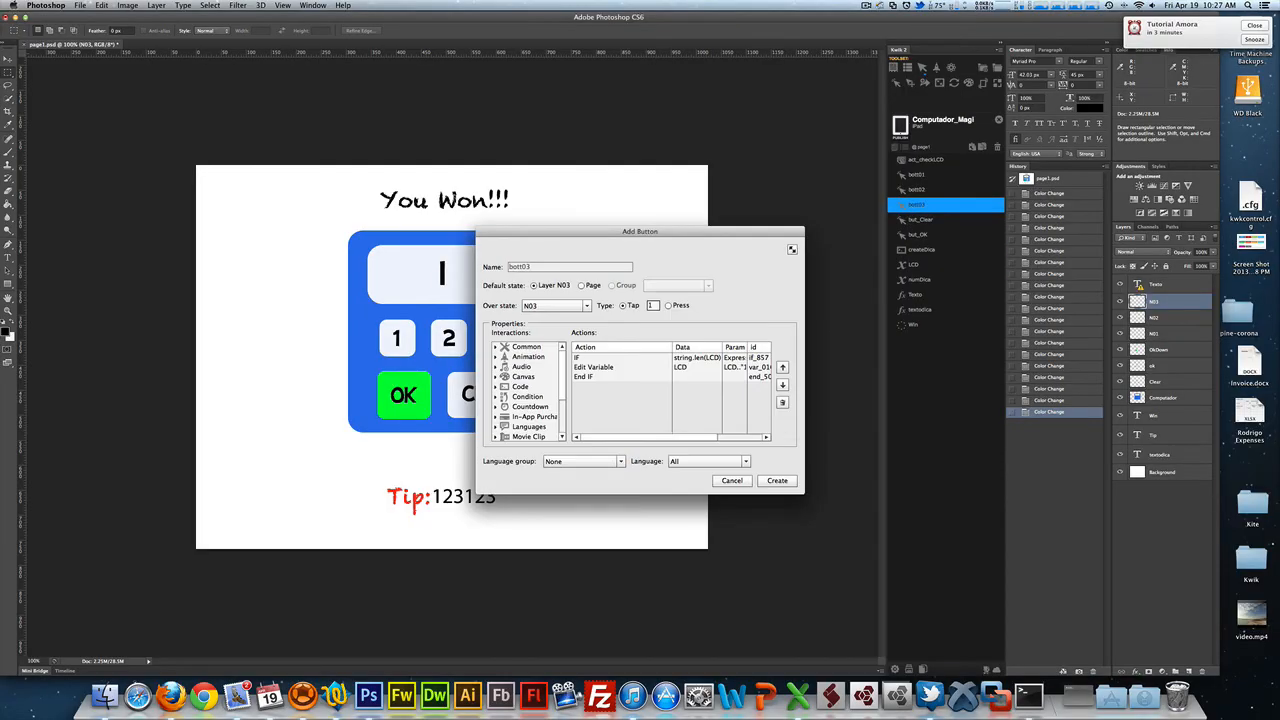
pyautogui.doubleClick(624, 370)
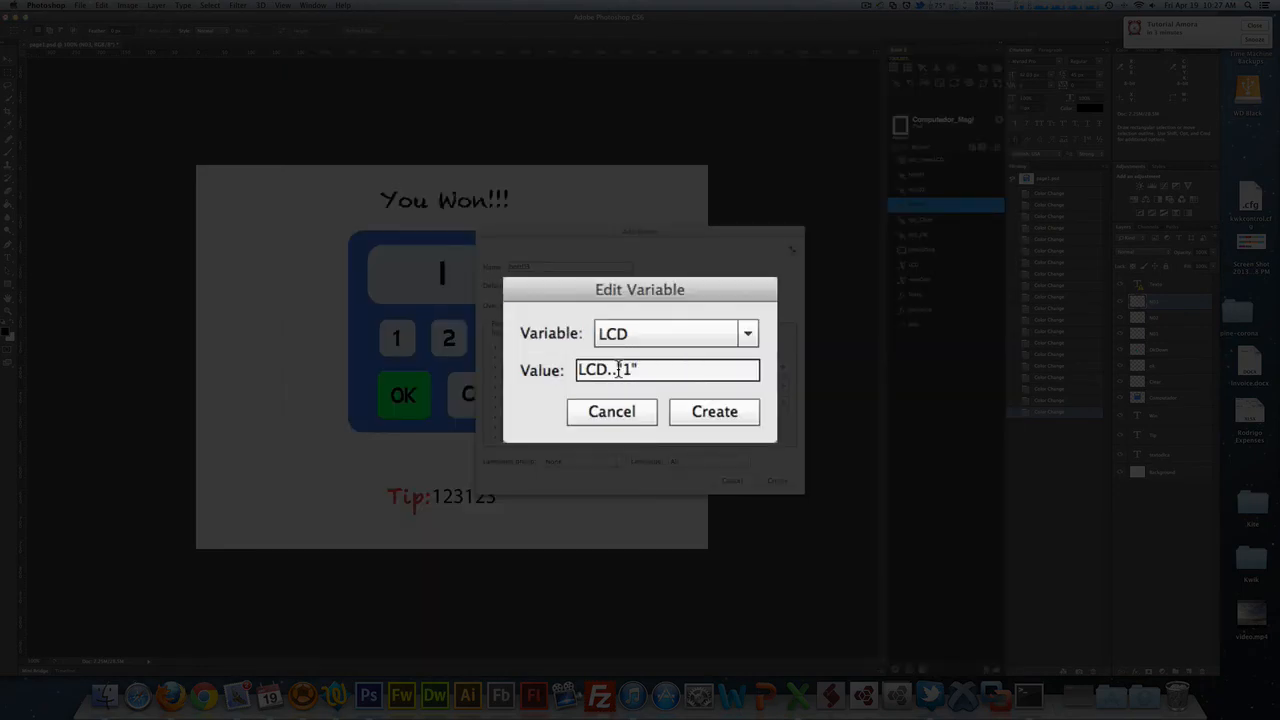
pyautogui.doubleClick(627, 370)
pyautogui.write('3')
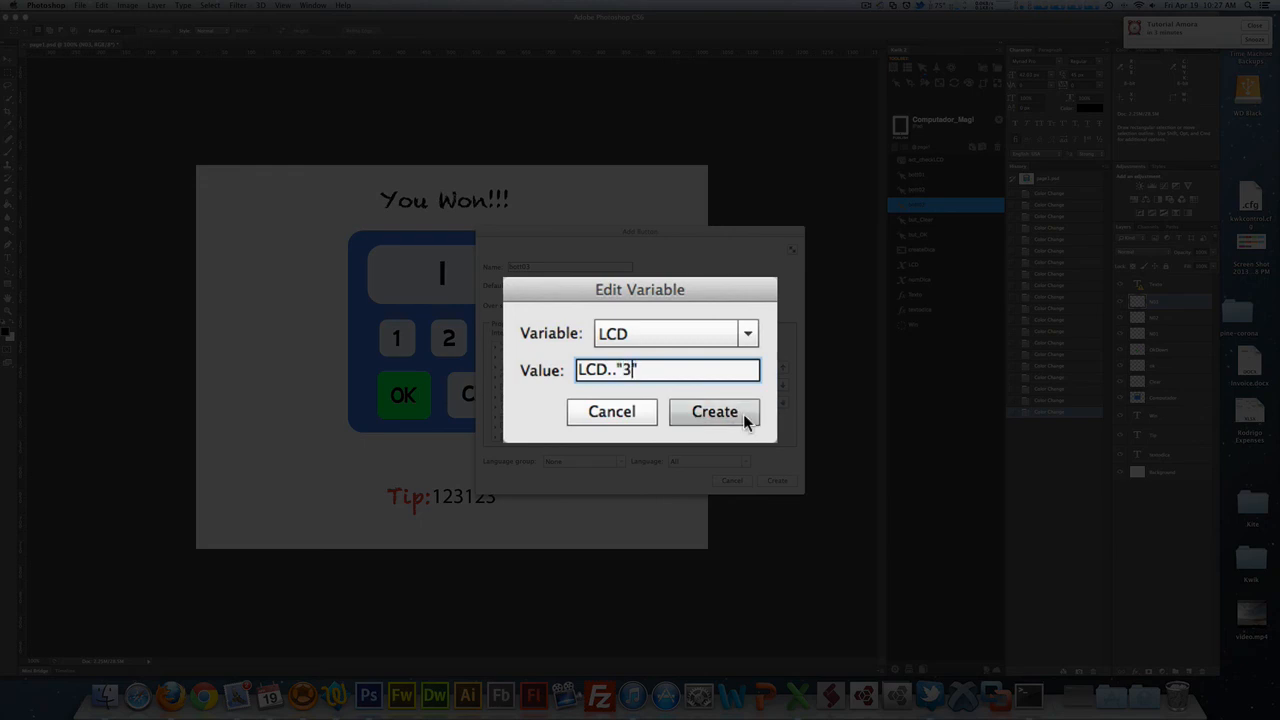
pyautogui.click(743, 414)
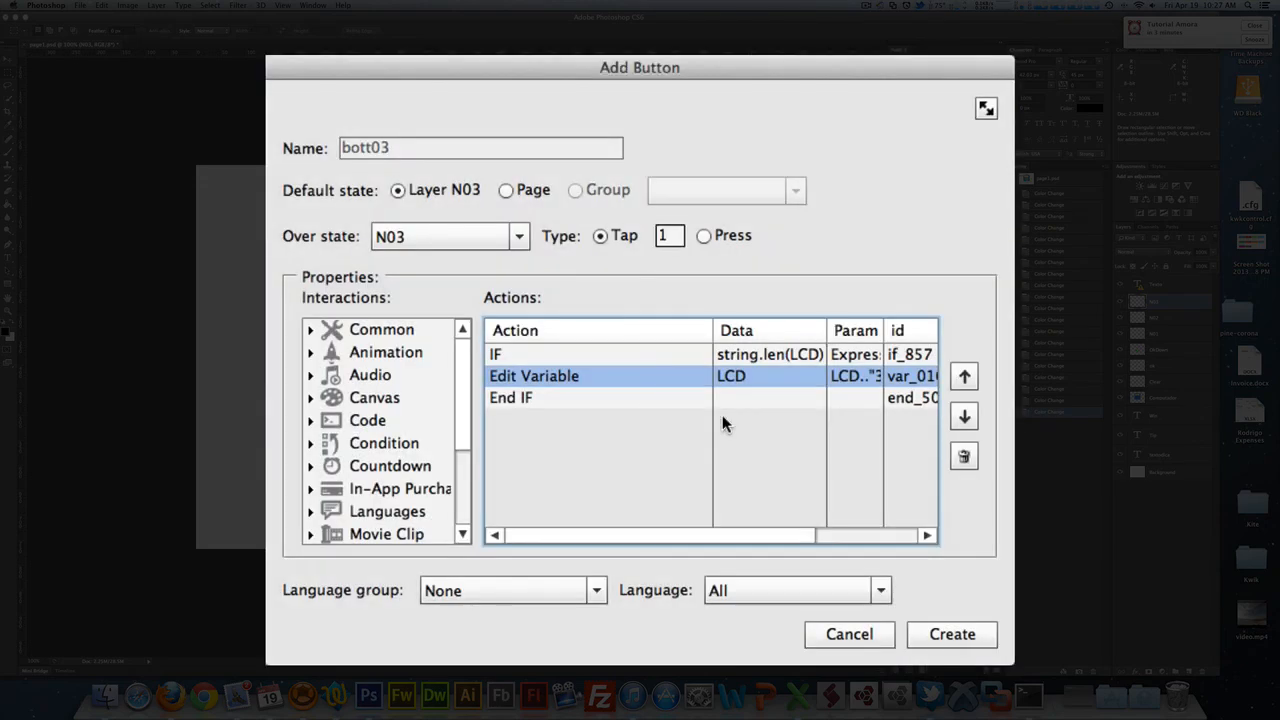
pyautogui.click(990, 643)
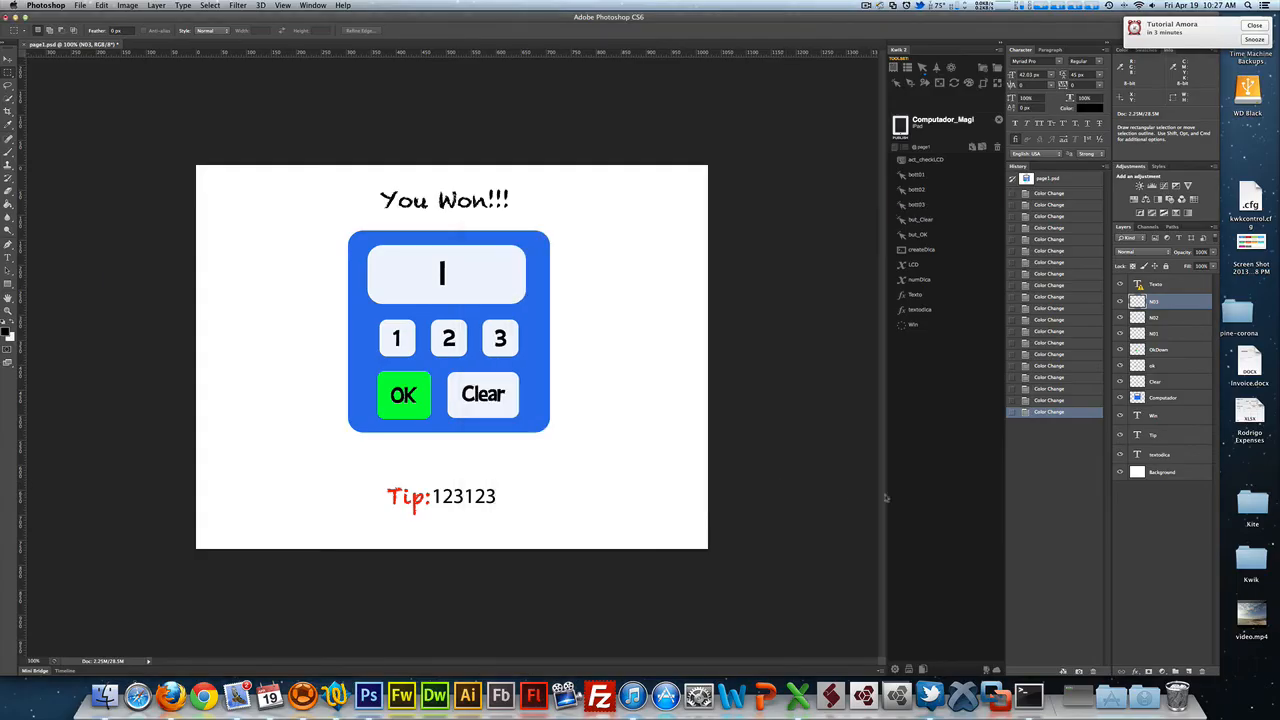
# - Publish the project to the Corona Simulator and test the calculator's number buttons by entering 12312312
pyautogui.click(903, 127)
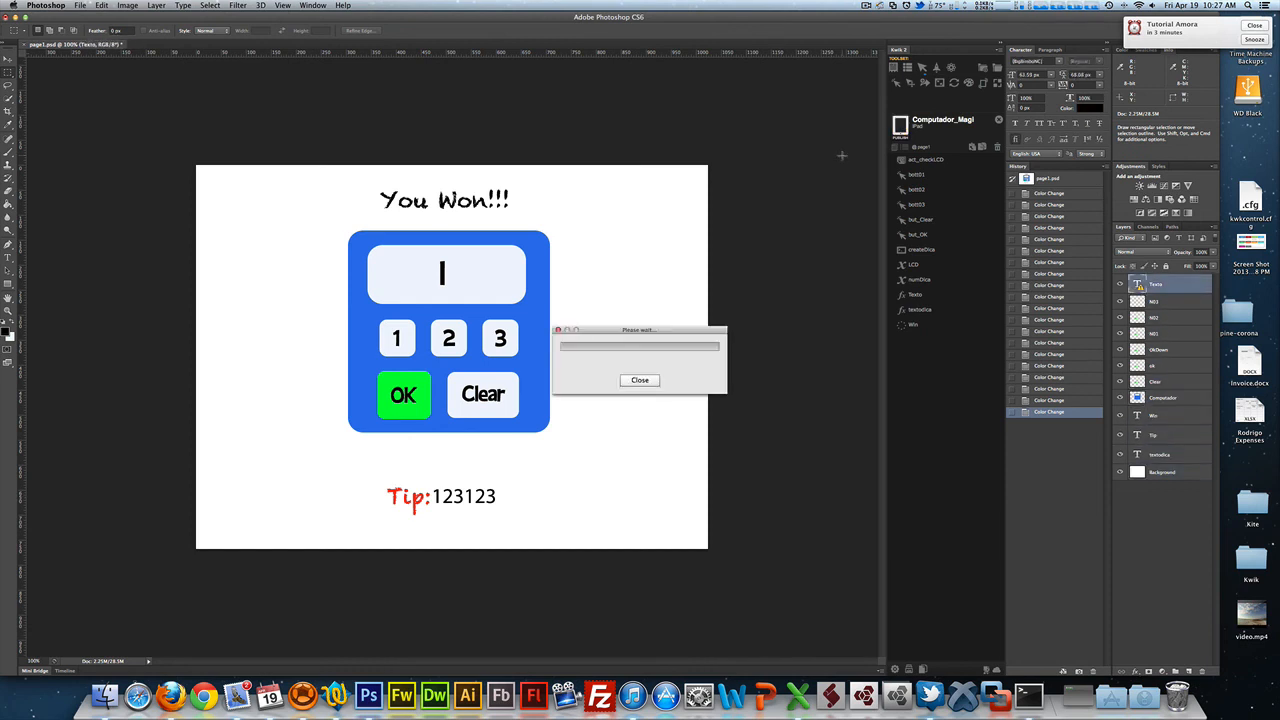
pyautogui.click(714, 231)
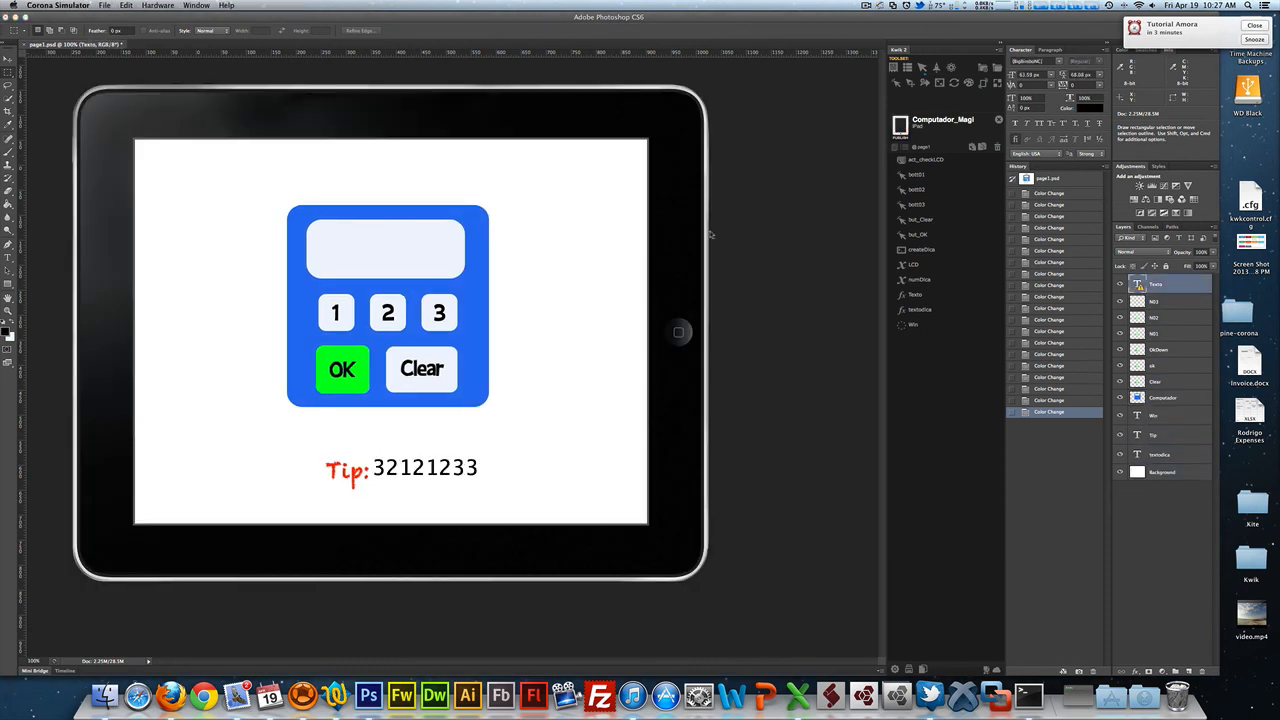
pyautogui.click(340, 316)
pyautogui.click(390, 314)
pyautogui.click(439, 314)
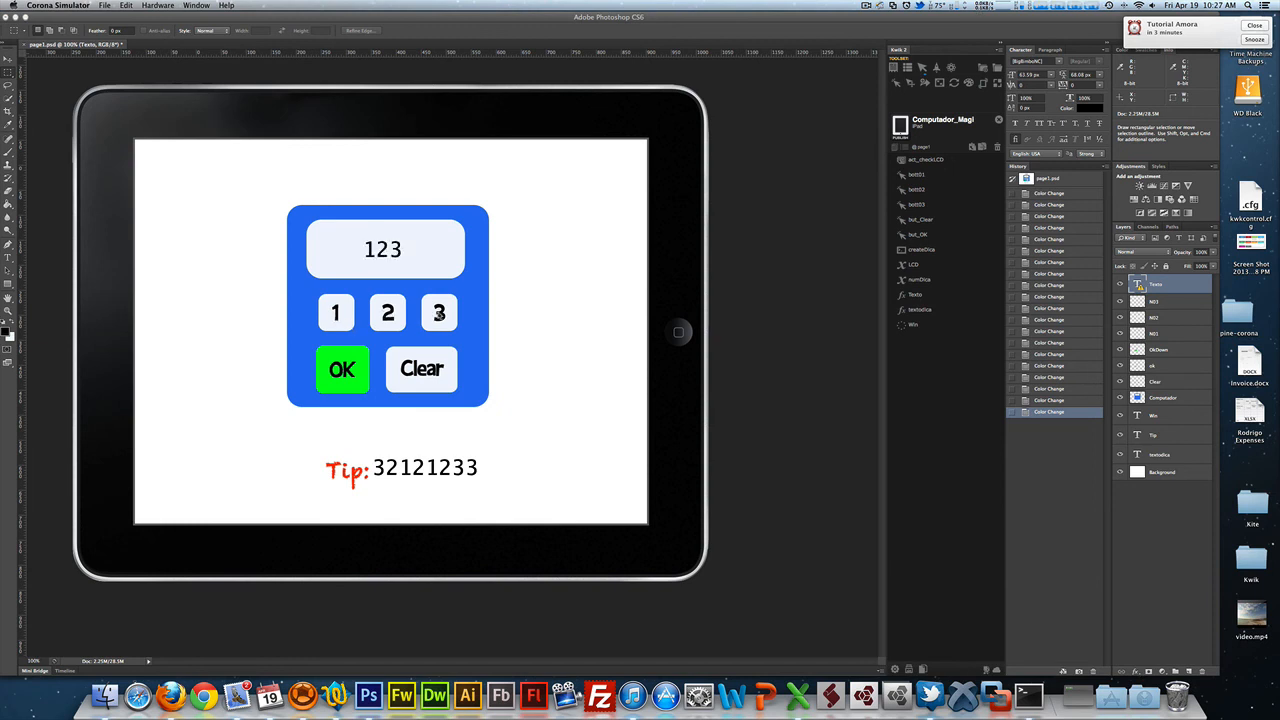
pyautogui.click(338, 314)
pyautogui.click(386, 313)
pyautogui.click(438, 315)
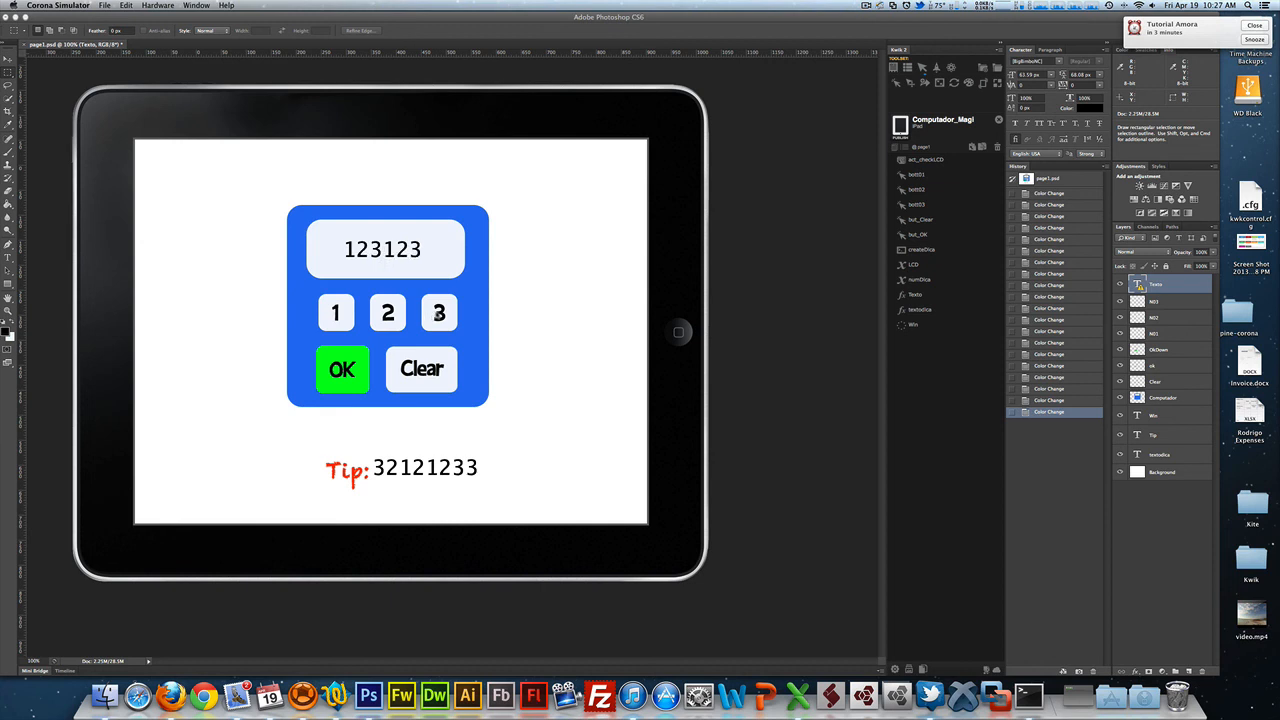
pyautogui.click(335, 314)
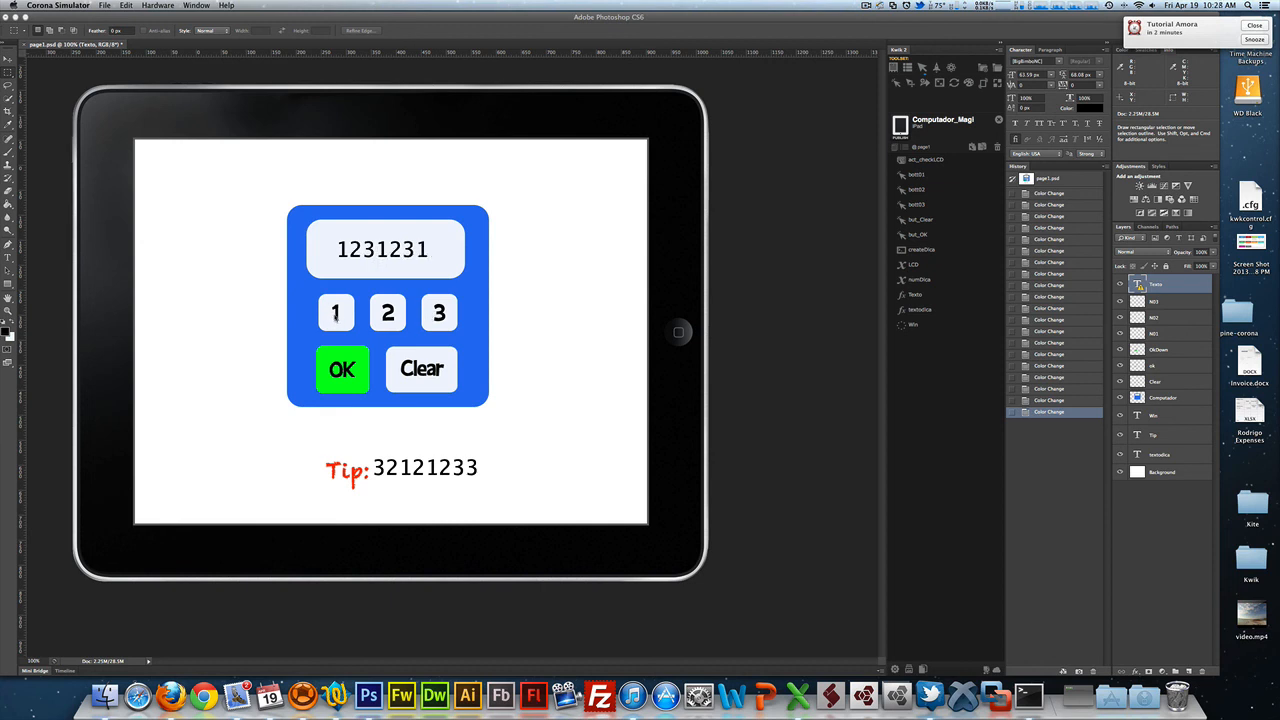
pyautogui.click(388, 315)
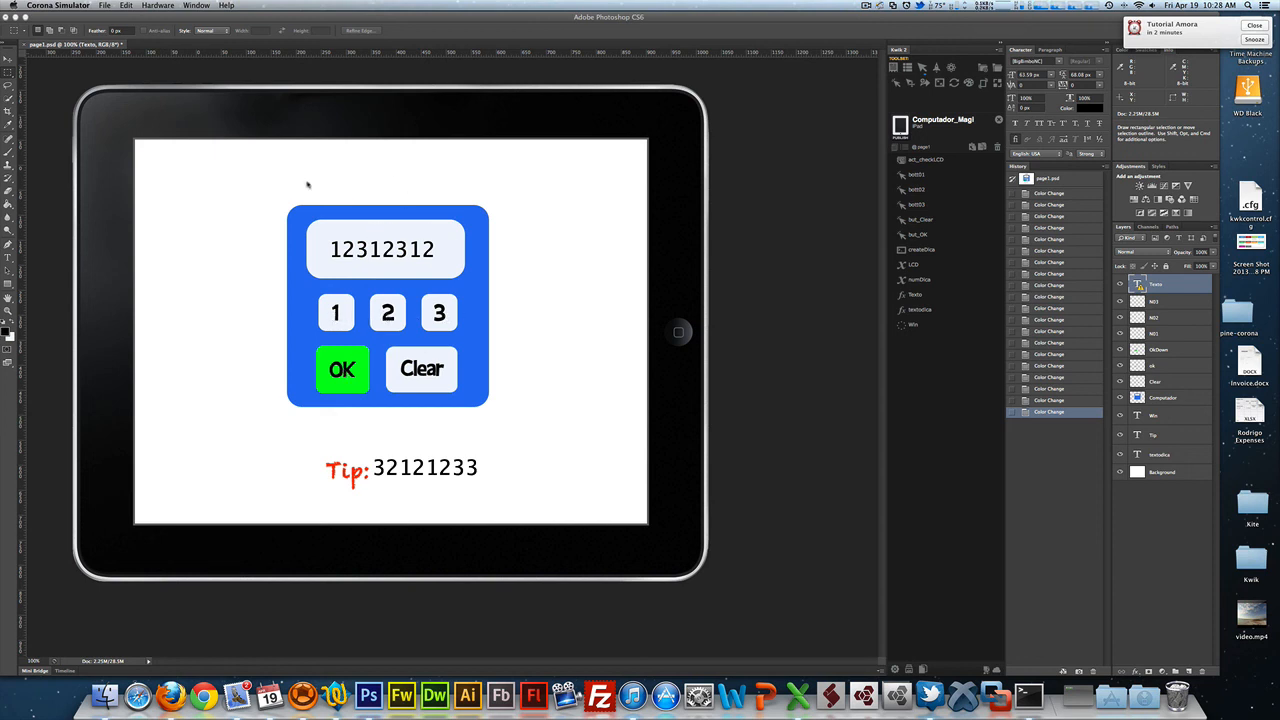
# - Clear the simulated calculator's display and submit the tip number 32121233 with OK to test the win check
pyautogui.click(432, 370)
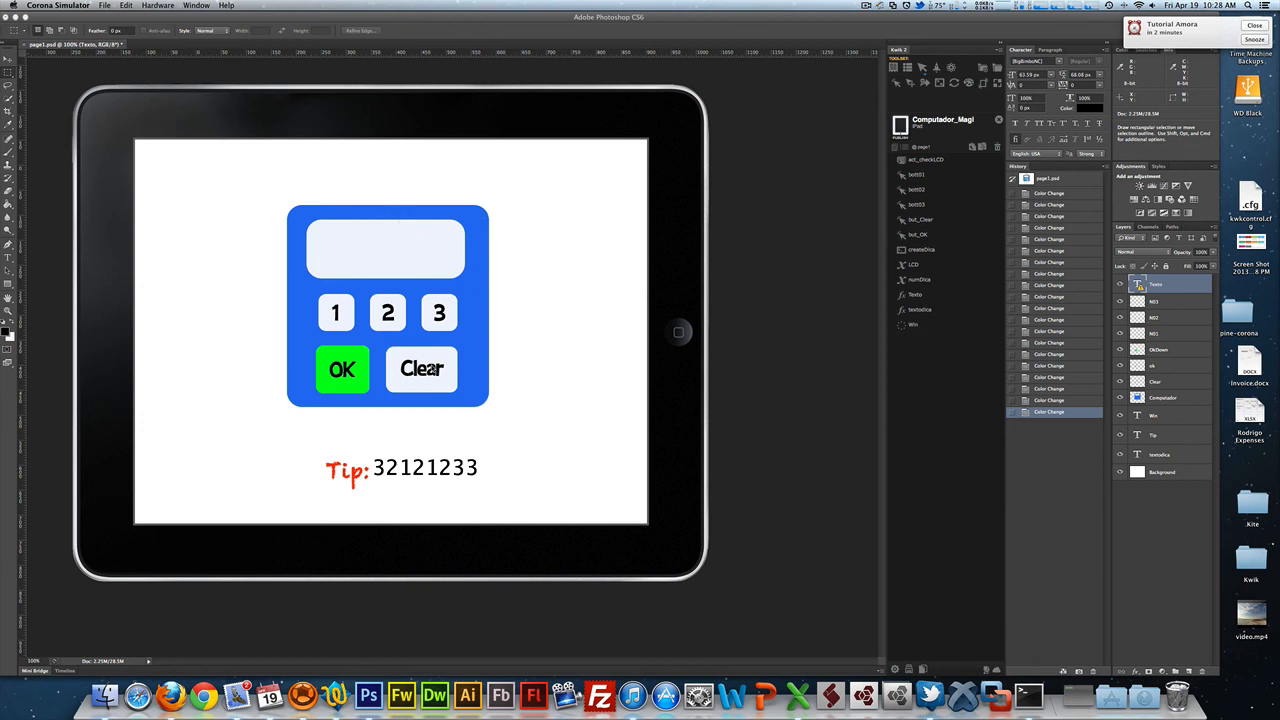
pyautogui.click(439, 316)
pyautogui.click(389, 313)
pyautogui.click(346, 314)
pyautogui.click(390, 315)
pyautogui.click(335, 320)
pyautogui.click(388, 314)
pyautogui.click(434, 314)
pyautogui.click(434, 314)
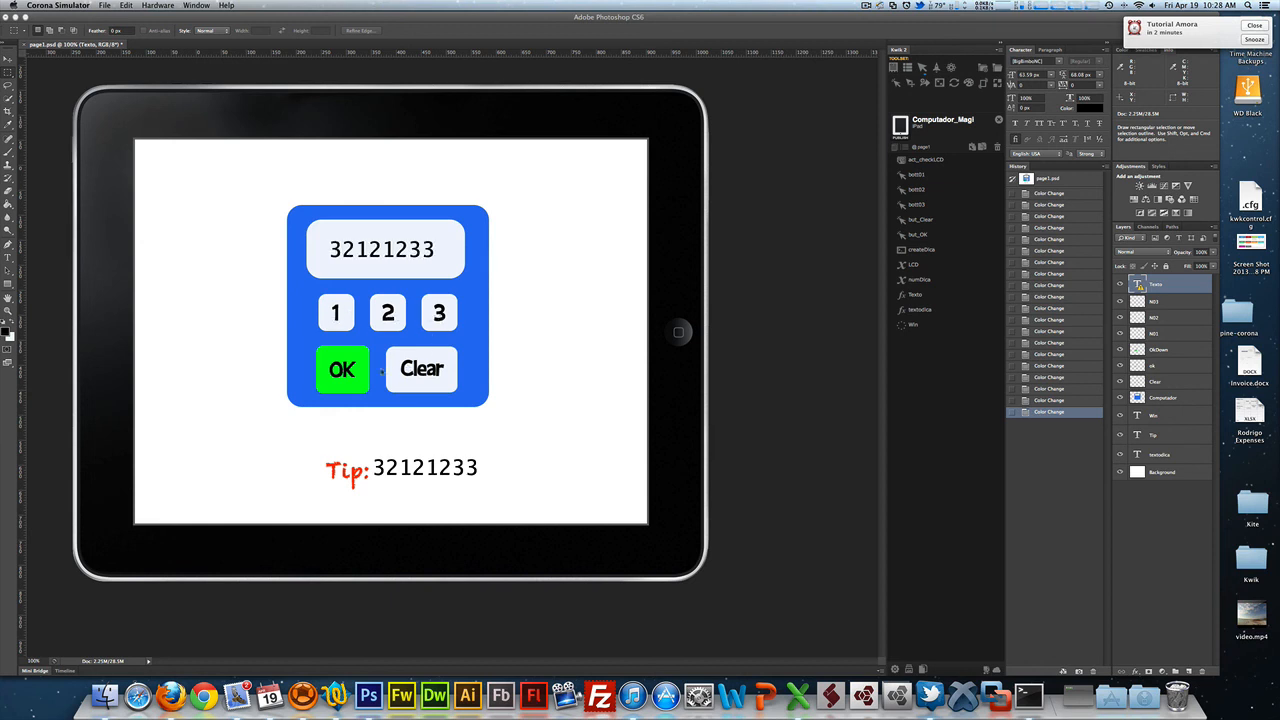
pyautogui.click(345, 370)
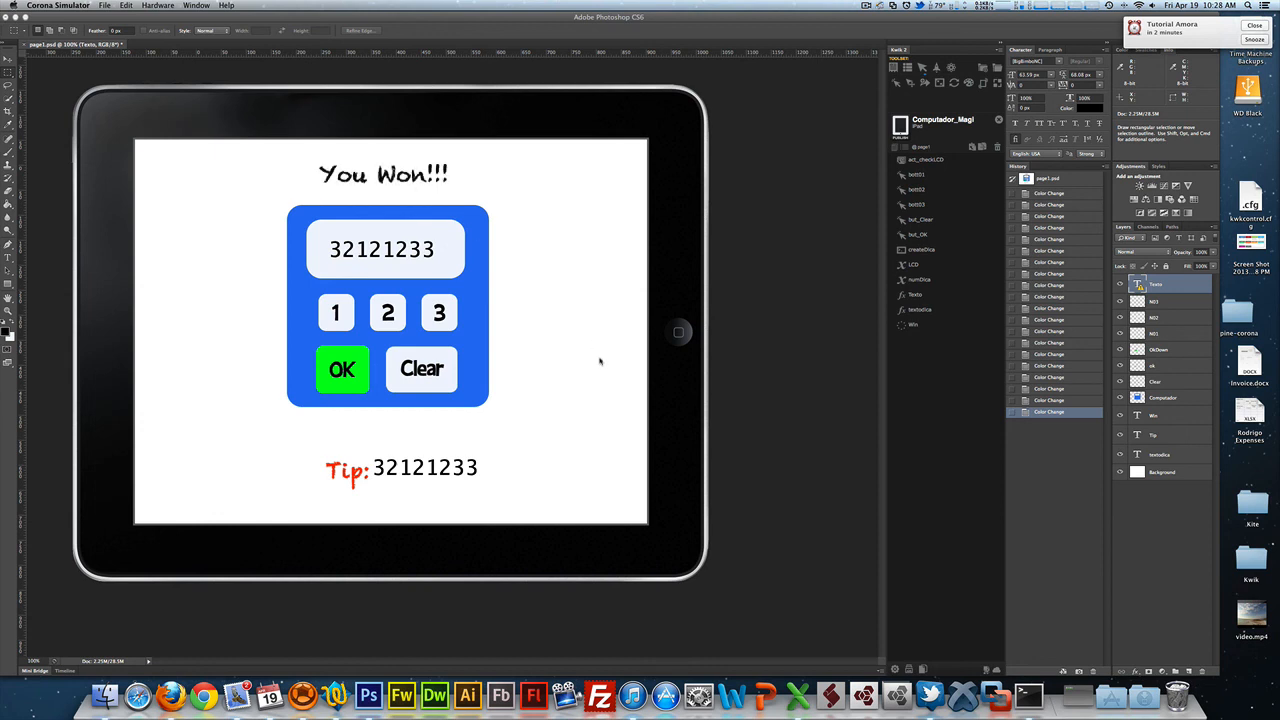